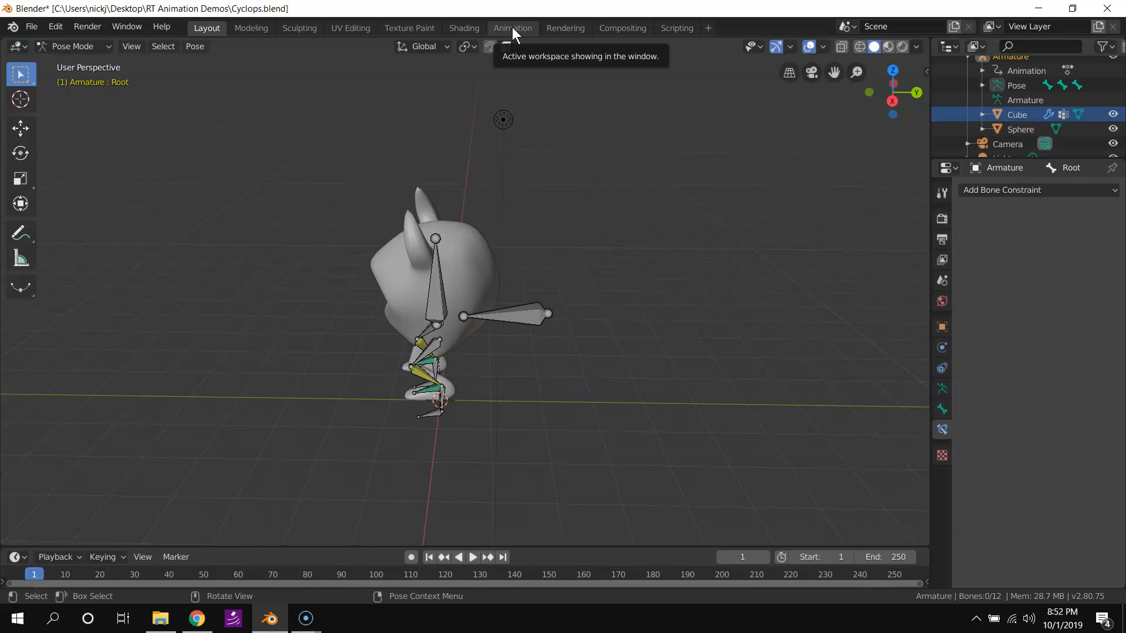
# Open the Animation workspace and change the Action Editor to Dope Sheet mode.
pyautogui.click(512, 29)
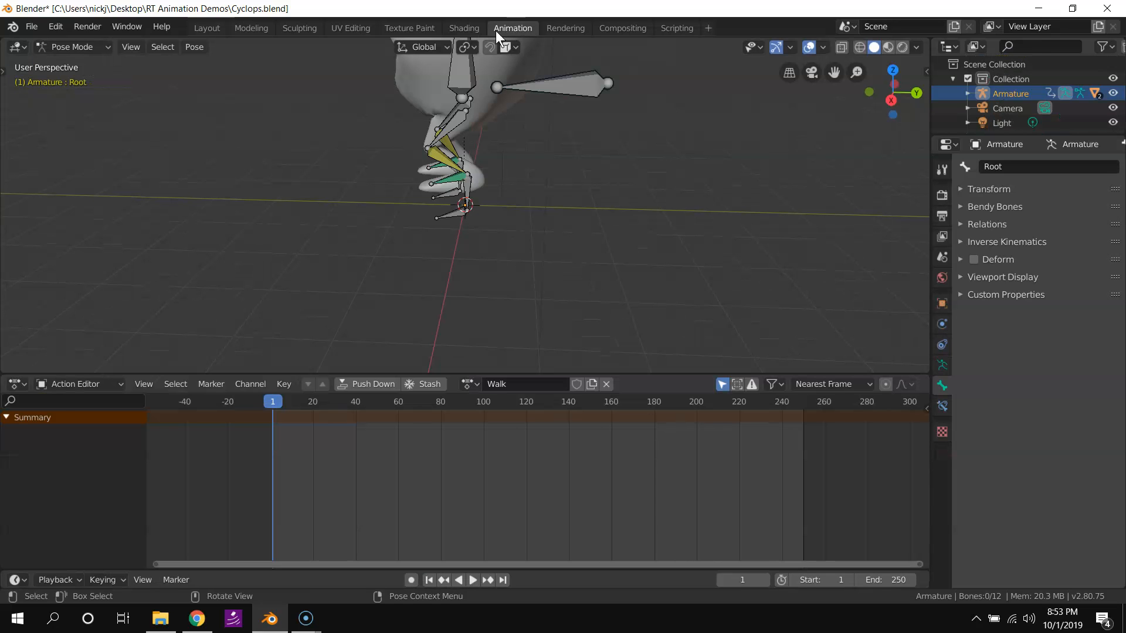
pyautogui.click(89, 386)
pyautogui.click(92, 402)
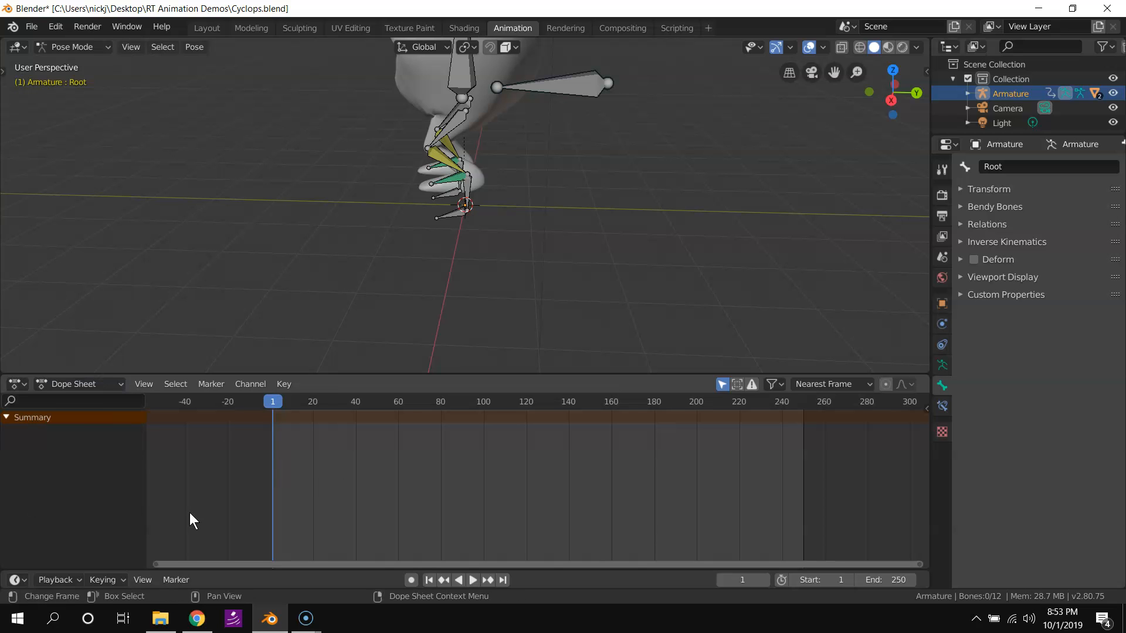
# Select the Root bone, move the playhead to frame 0 and delete the bone's keyframes at frame 1.
pyautogui.moveTo(469, 246); pyautogui.dragTo(449, 127, button='middle')
pyautogui.click(535, 127)
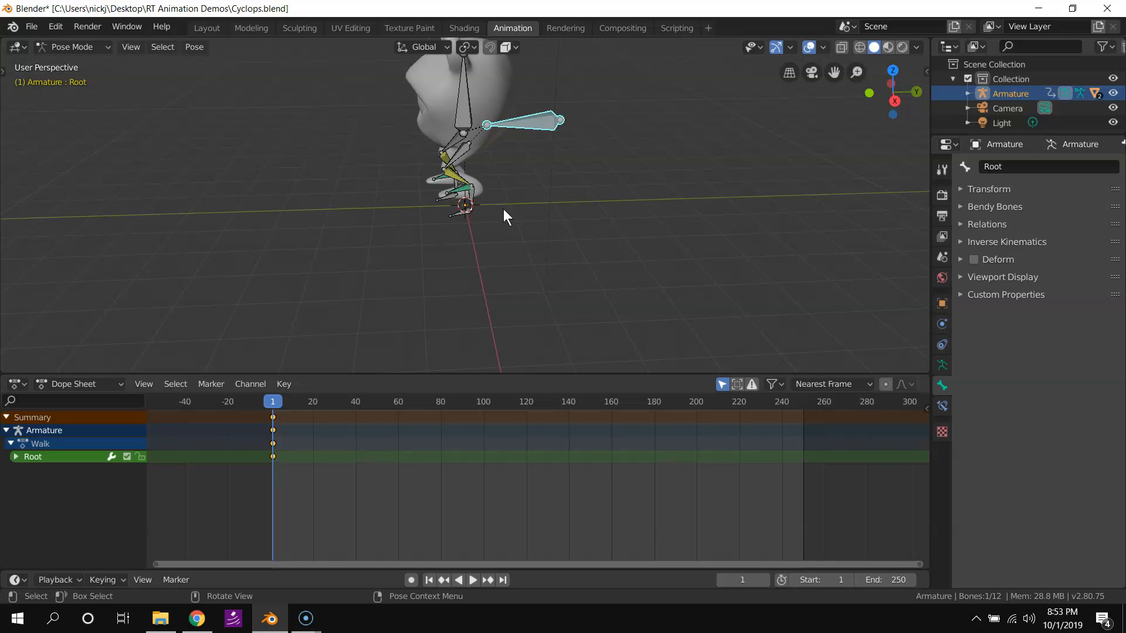
pyautogui.scroll(-1, 291, 455)
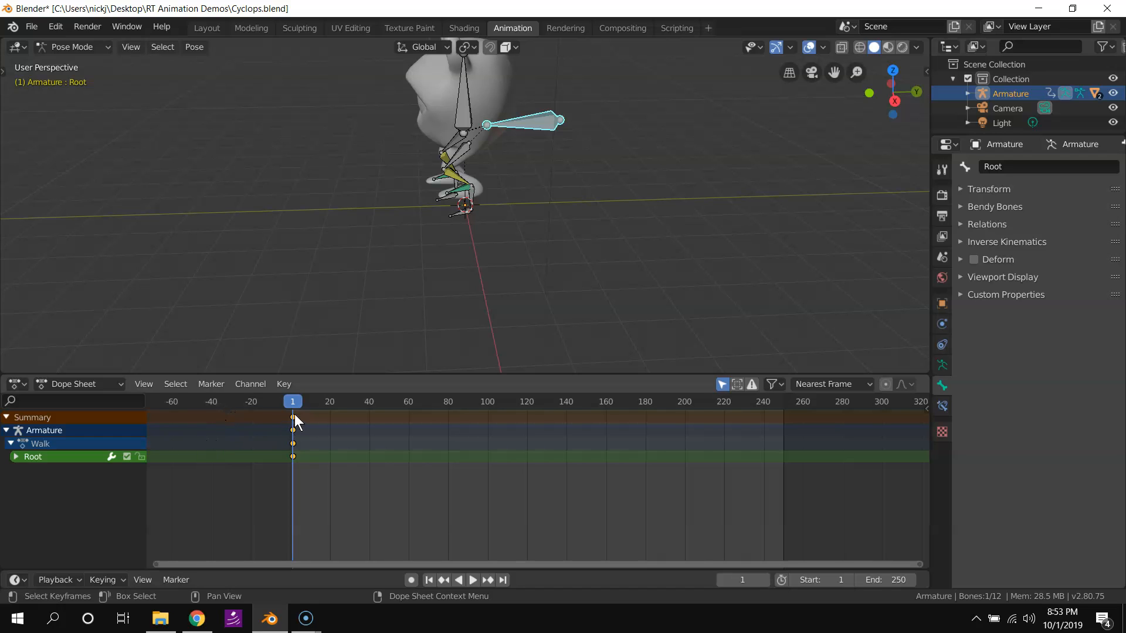
pyautogui.moveTo(293, 403); pyautogui.dragTo(290, 413)
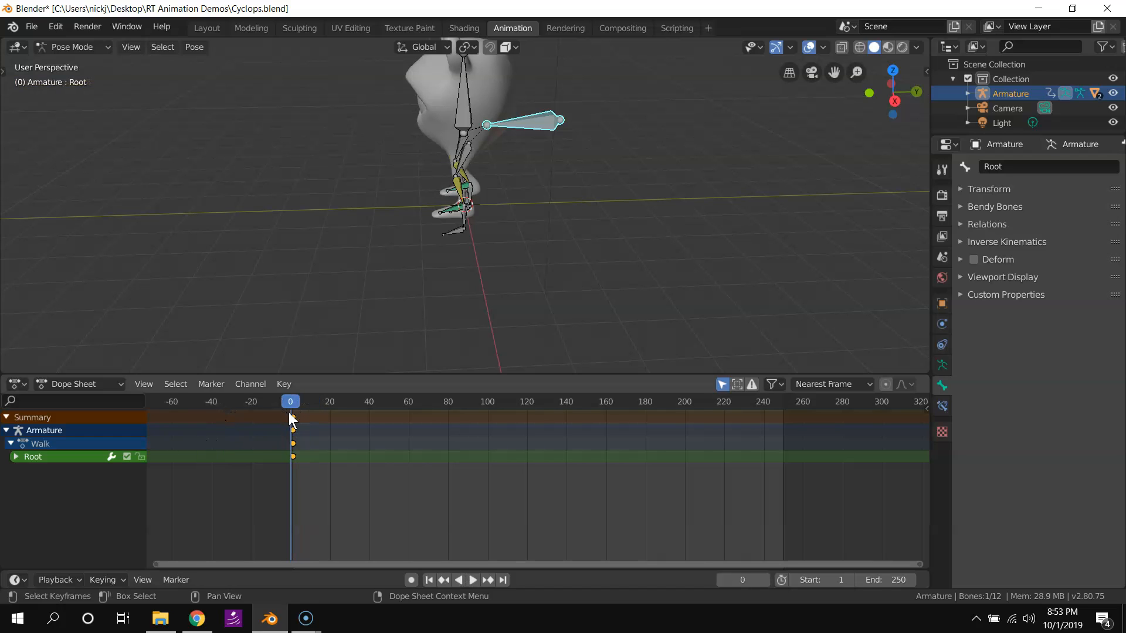
pyautogui.rightClick(293, 417)
pyautogui.moveTo(322, 470)
pyautogui.press('x')
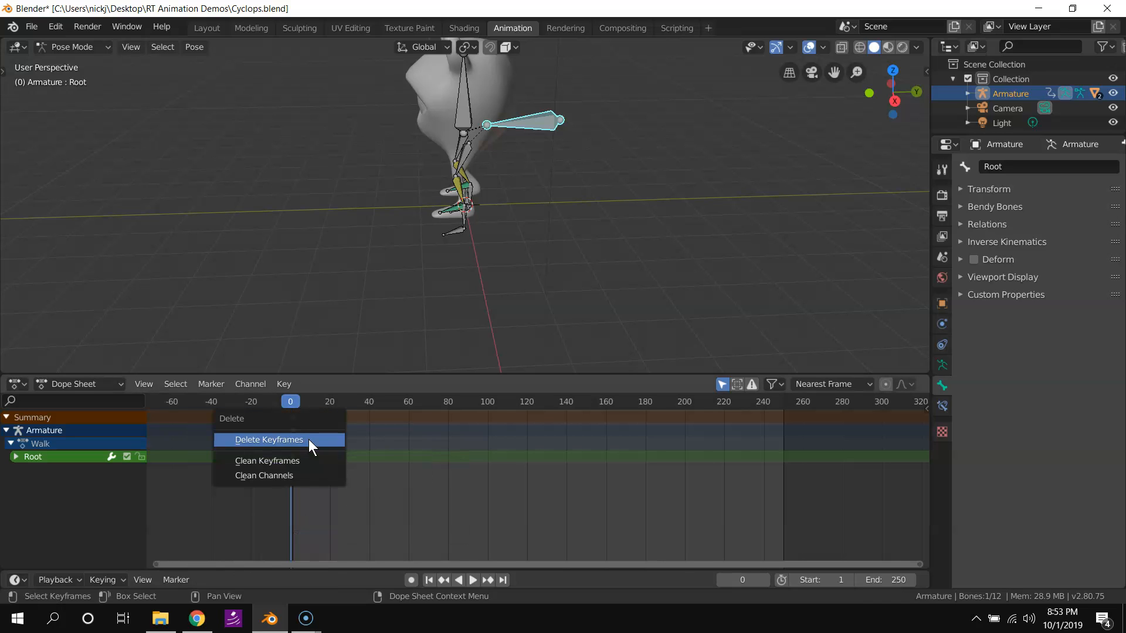
pyautogui.click(308, 439)
pyautogui.moveTo(395, 293); pyautogui.dragTo(422, 280, button='middle')
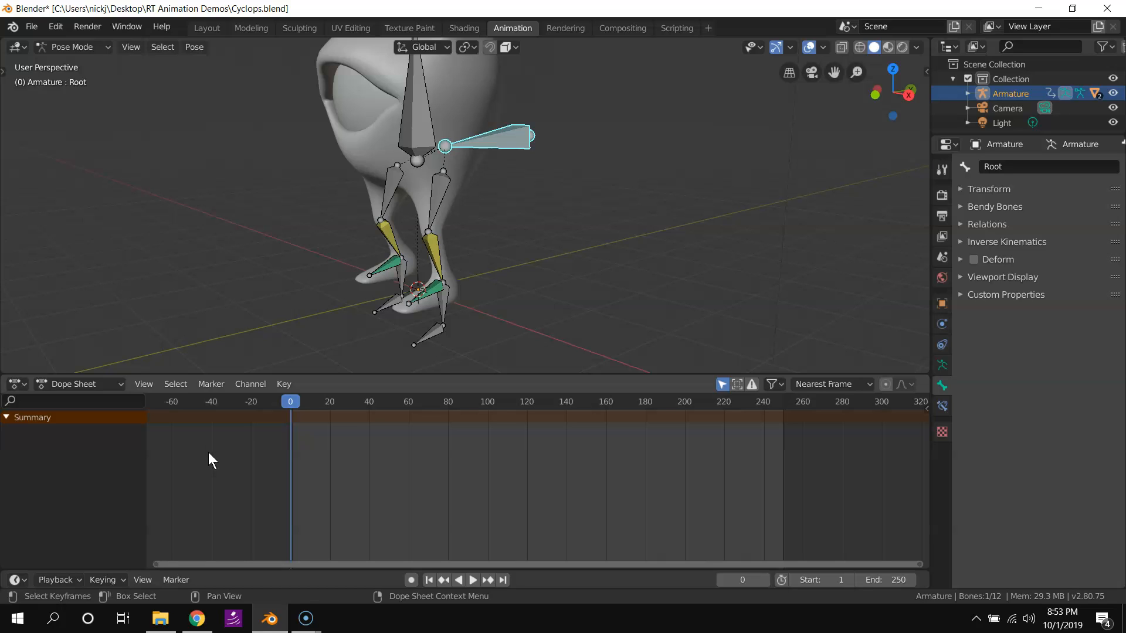
pyautogui.scroll(-3, 194, 452)
pyautogui.scroll(3, 428, 526)
pyautogui.moveTo(325, 174); pyautogui.dragTo(389, 259, button='middle')
pyautogui.moveTo(642, 283); pyautogui.dragTo(332, 243, button='middle')
pyautogui.moveTo(363, 159); pyautogui.dragTo(523, 272, button='middle')
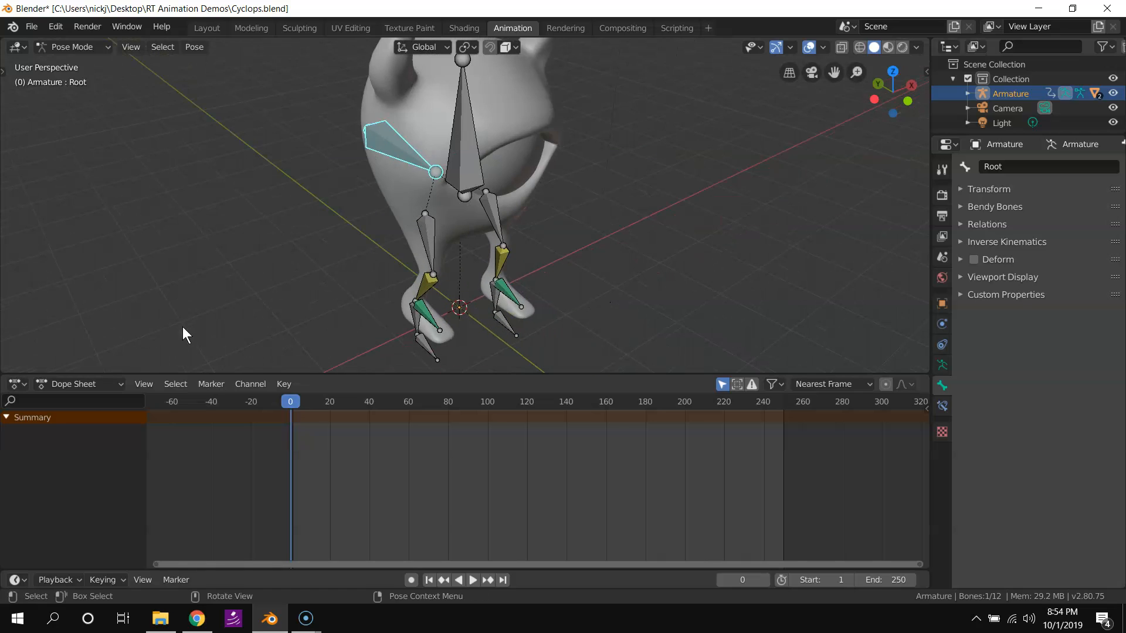
# Change the Dope Sheet to Action Editor mode and unlink the existing Walk action from the armature.
pyautogui.click(88, 385)
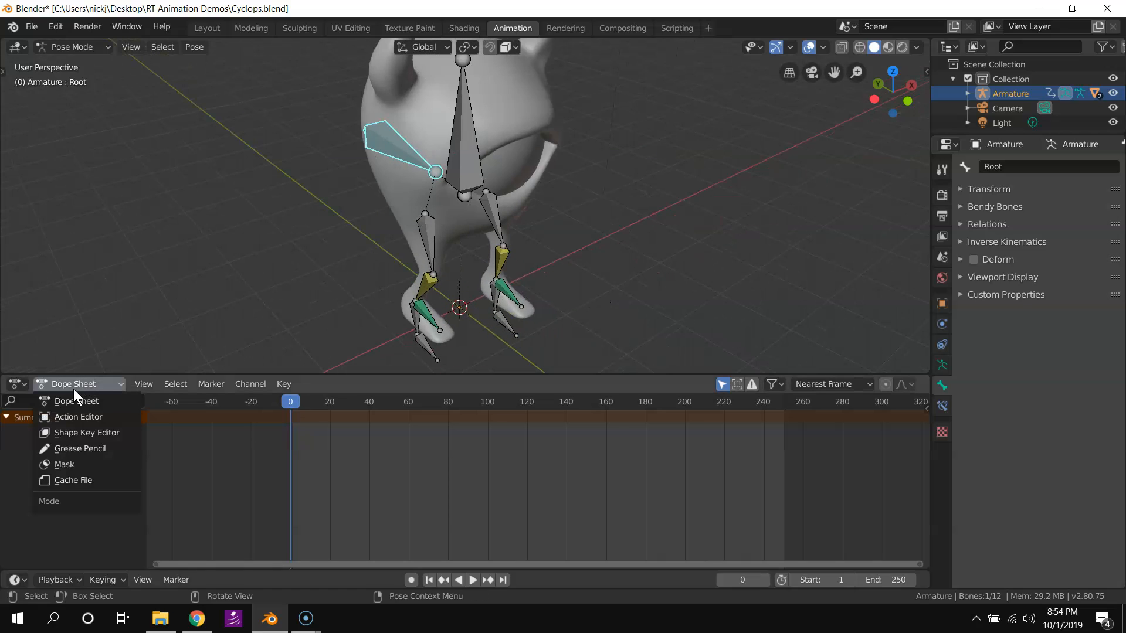
pyautogui.click(92, 418)
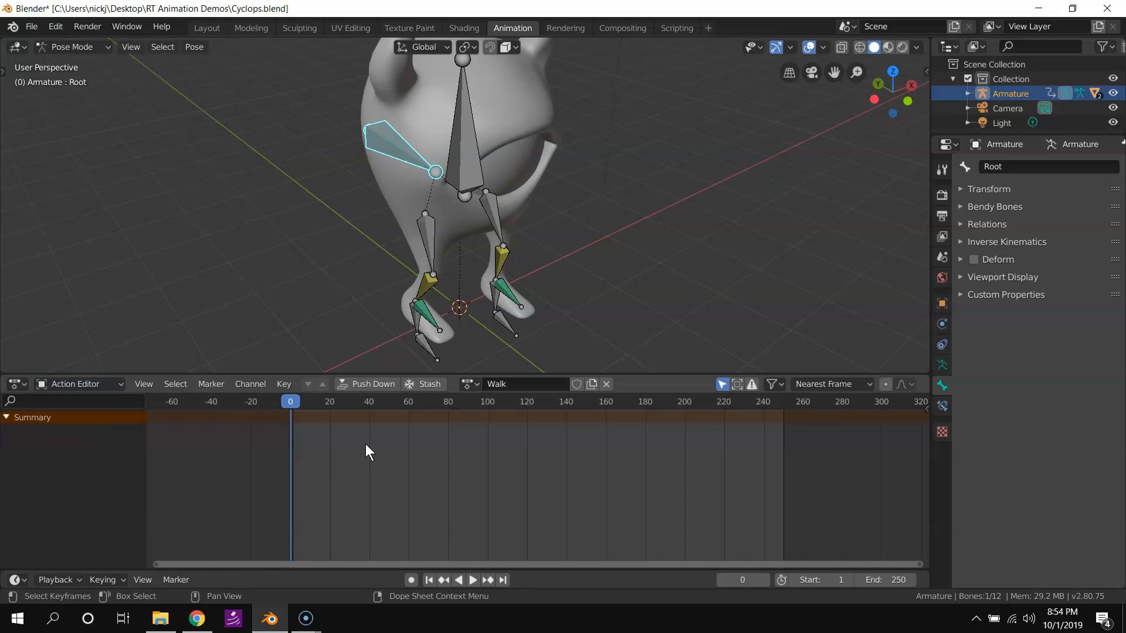
pyautogui.doubleClick(507, 382)
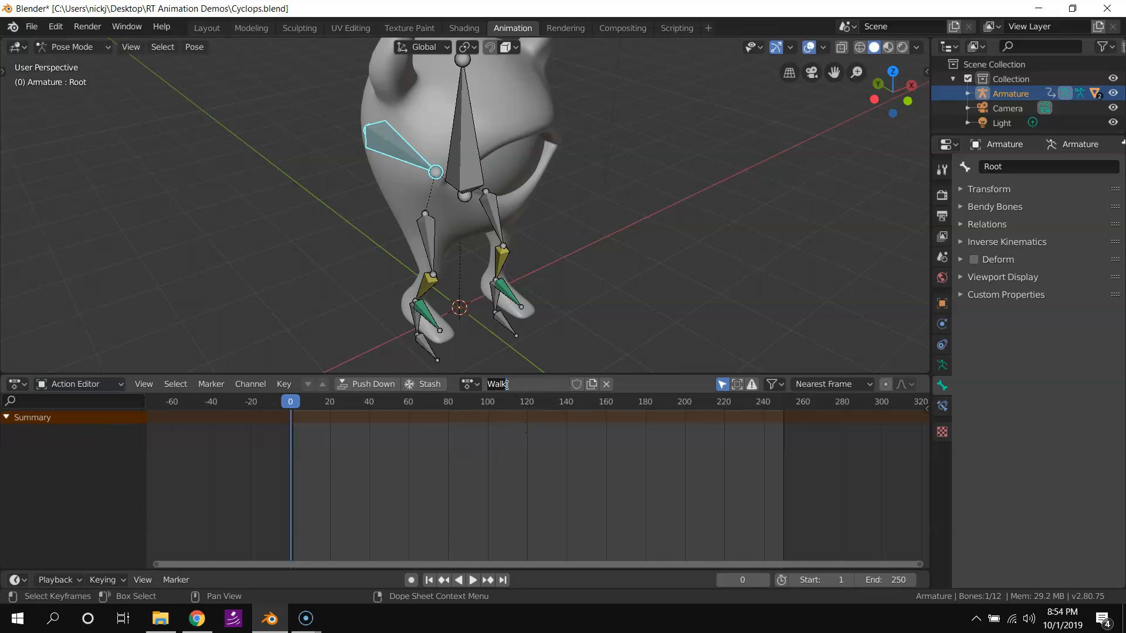
pyautogui.press('BackSpace')
pyautogui.click(607, 384)
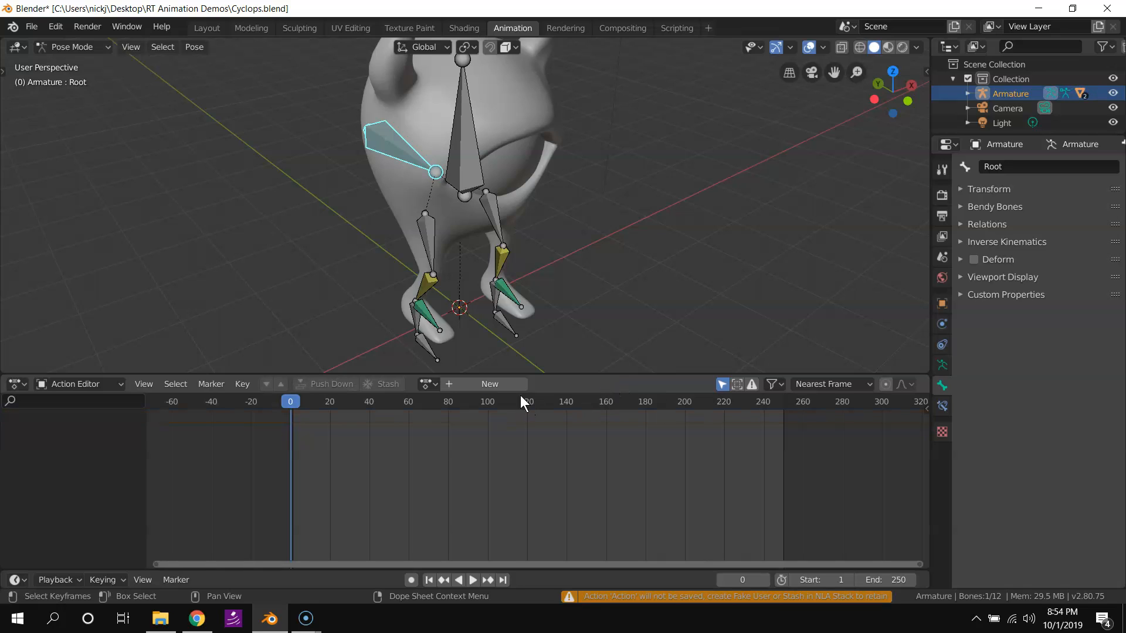
# Create a new action for the armature and name it Walk.
pyautogui.click(493, 385)
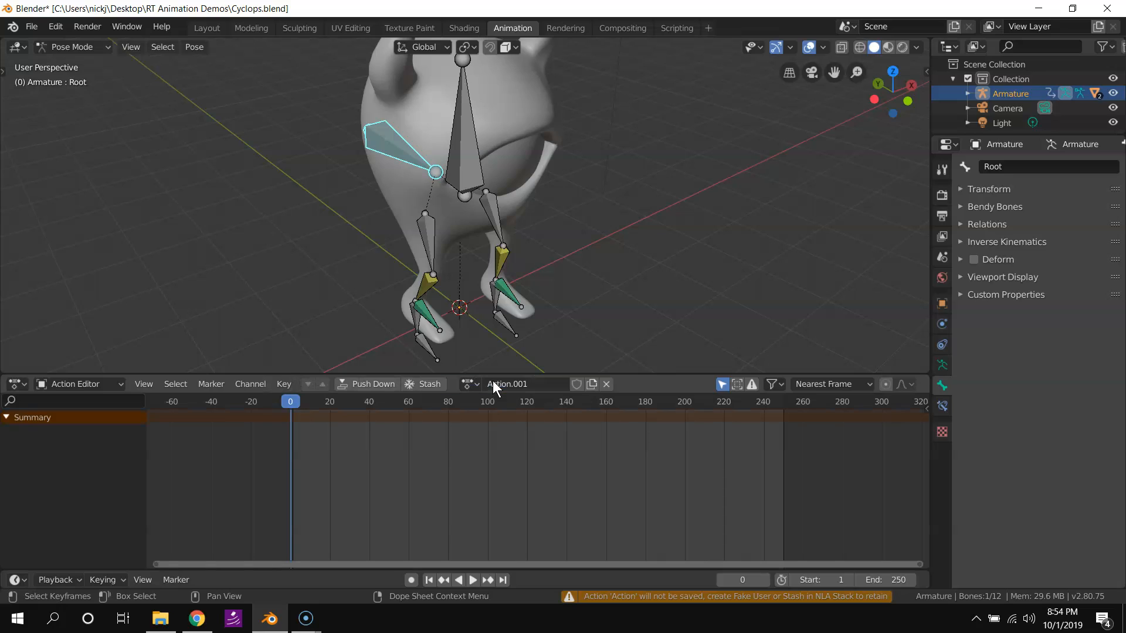
pyautogui.doubleClick(508, 384)
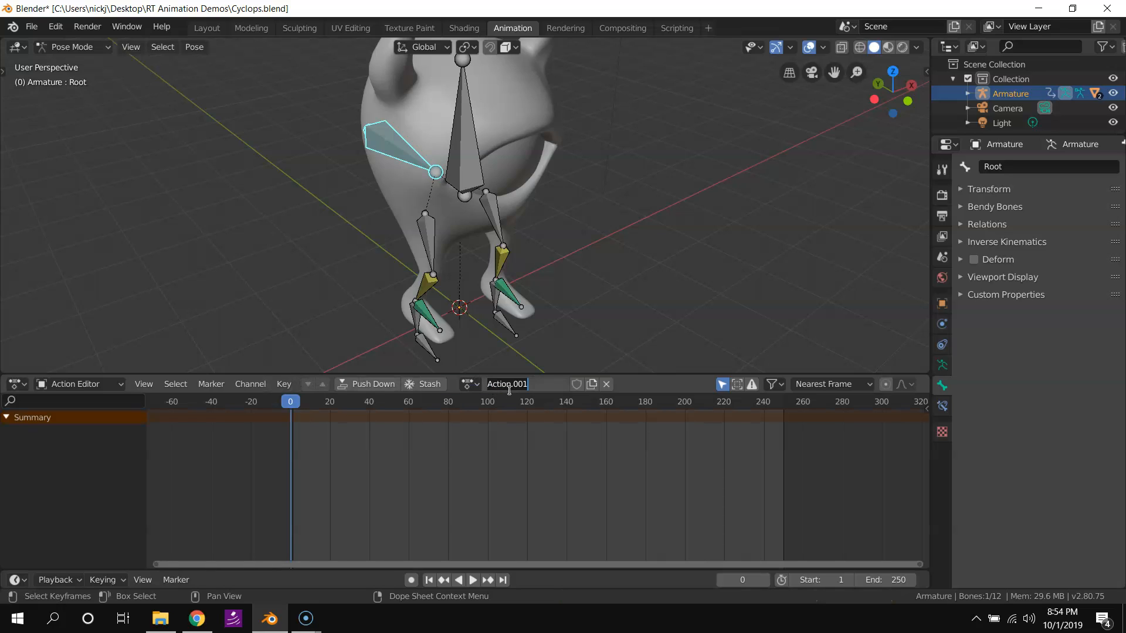
pyautogui.hotkey('ctrl', 'a')
pyautogui.write('Walk')
pyautogui.press('Return')
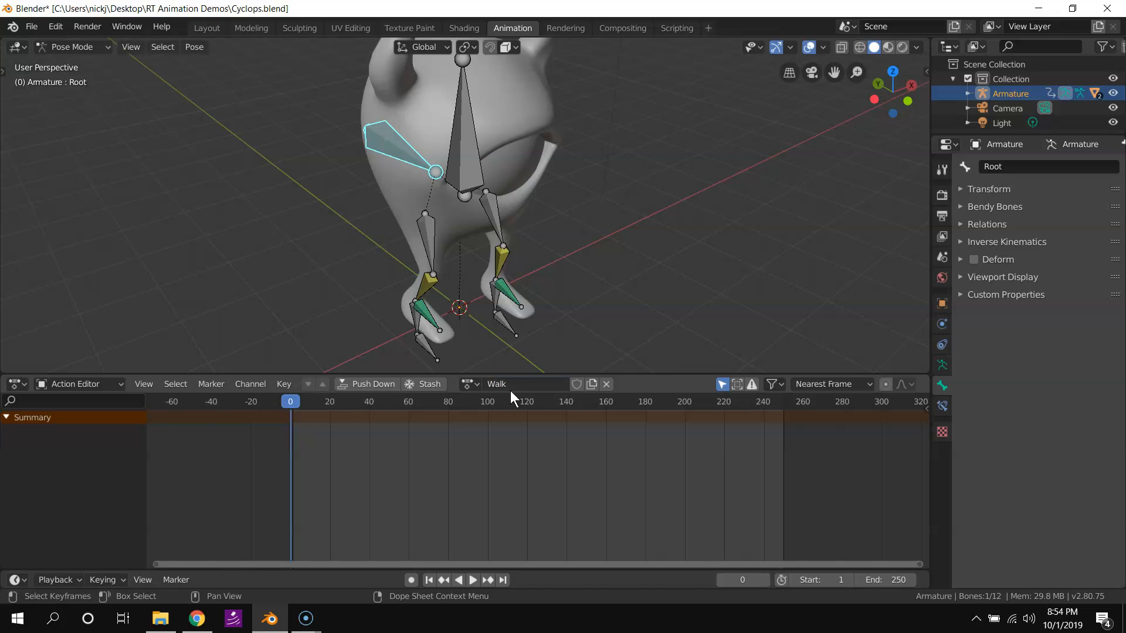
# Turn on auto keying and lower the Root bone slightly at frame 0 so the knees bend.
pyautogui.click(412, 579)
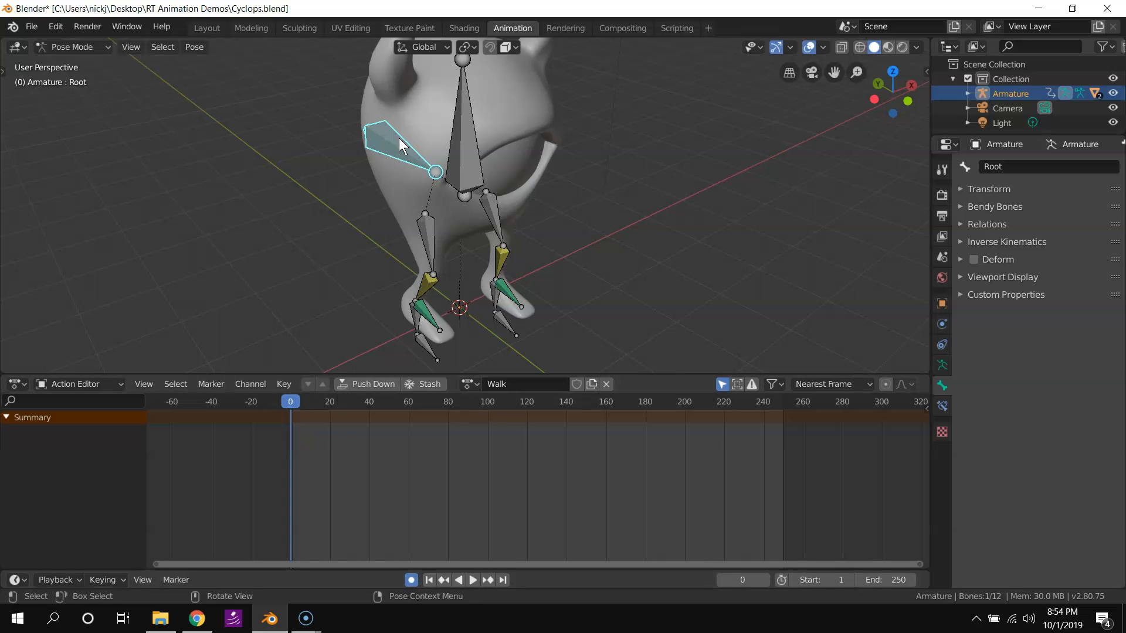
pyautogui.moveTo(287, 183); pyautogui.dragTo(374, 179, button='middle')
pyautogui.moveTo(553, 210); pyautogui.dragTo(575, 211, button='middle')
pyautogui.press('g')
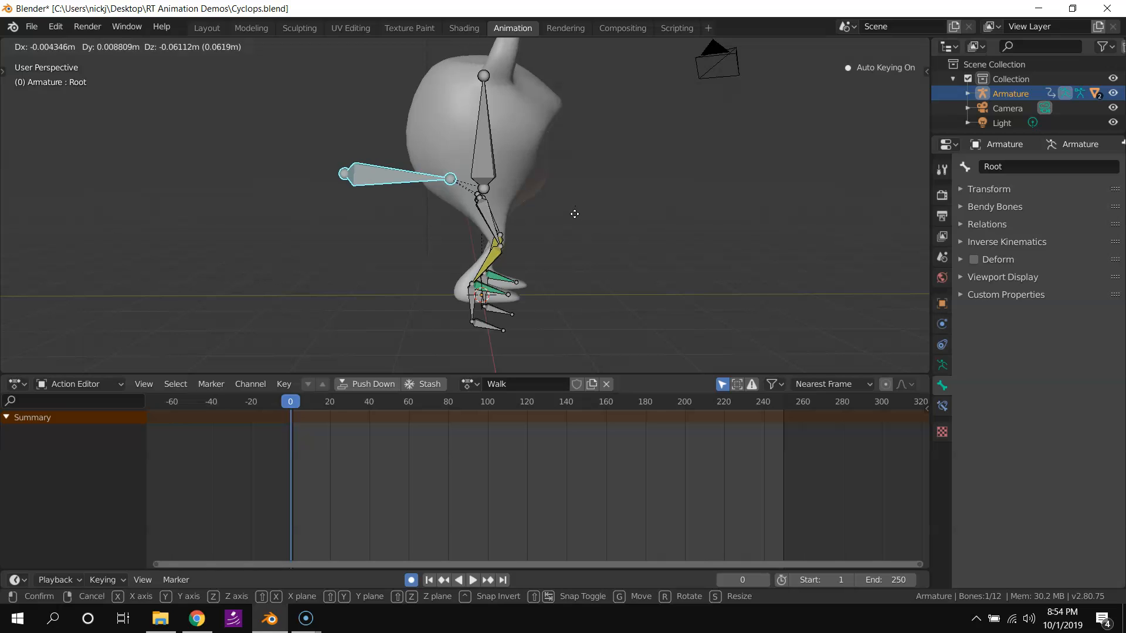
pyautogui.click(573, 218)
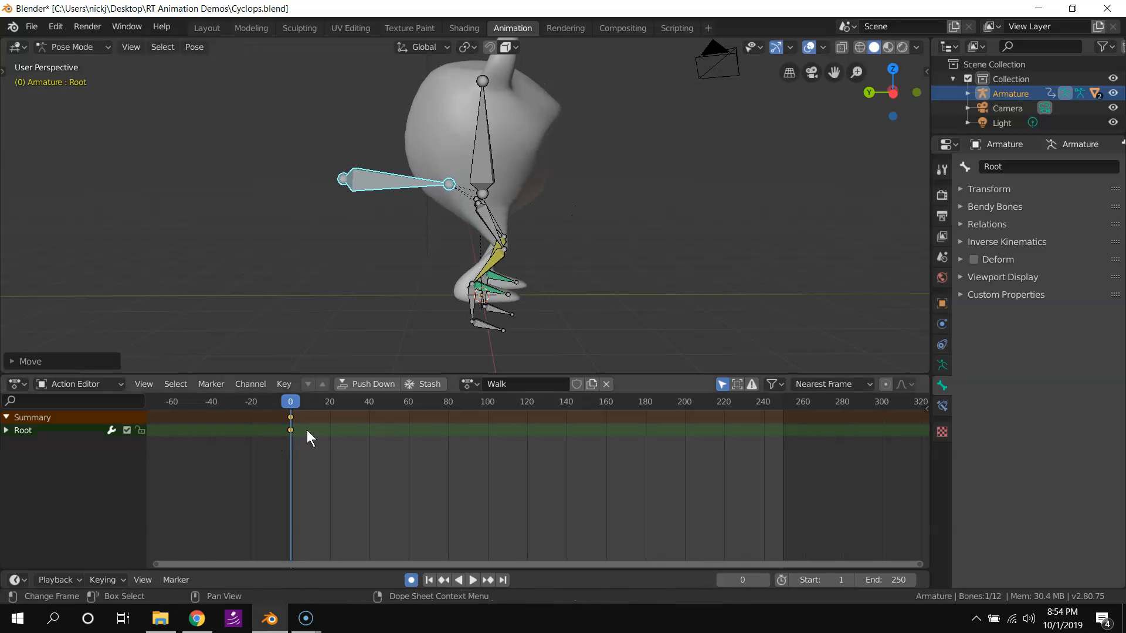
# In left orthographic view, move Foot IK R backward and Foot IK L forward about 0.39 m at frame 0.
pyautogui.click(892, 92)
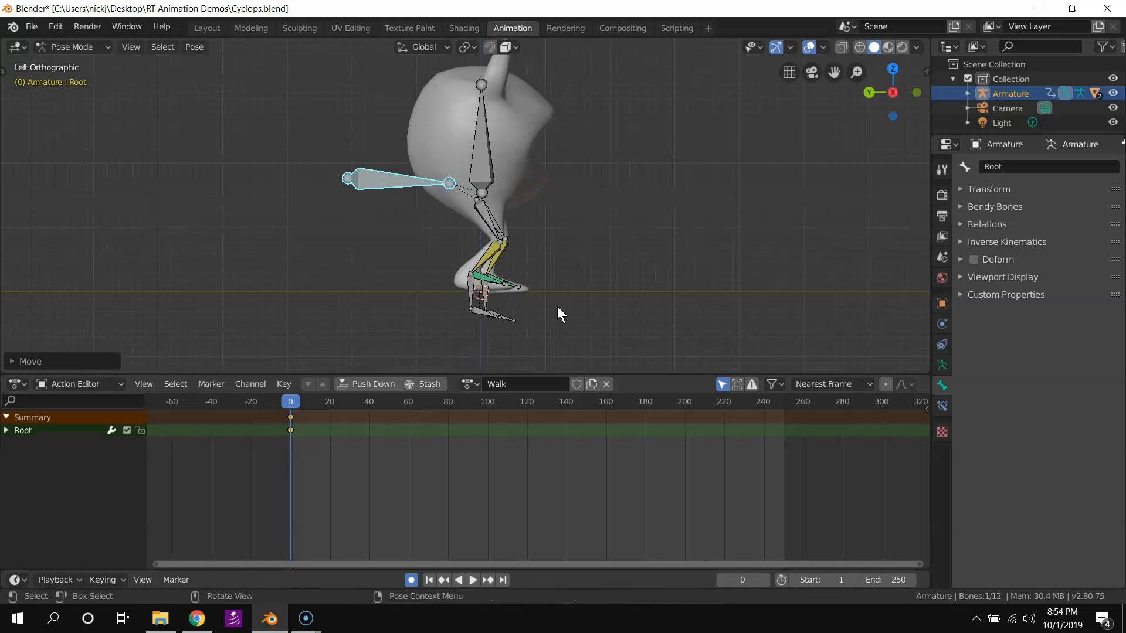
pyautogui.click(467, 291)
pyautogui.press('g')
pyautogui.click(486, 306)
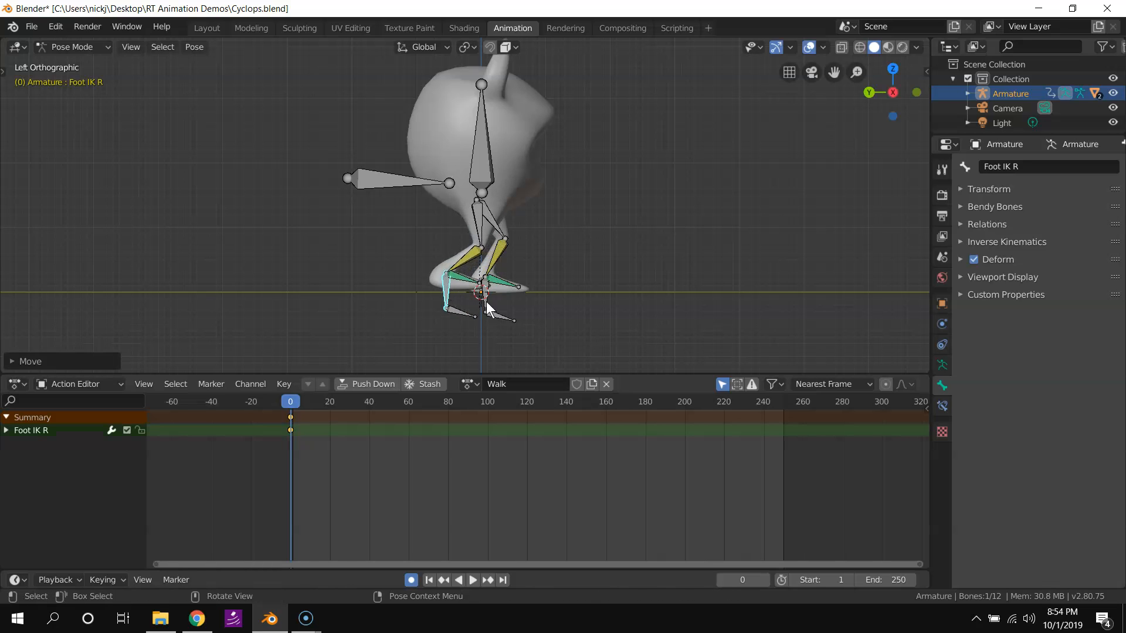
pyautogui.click(484, 300)
pyautogui.press('g')
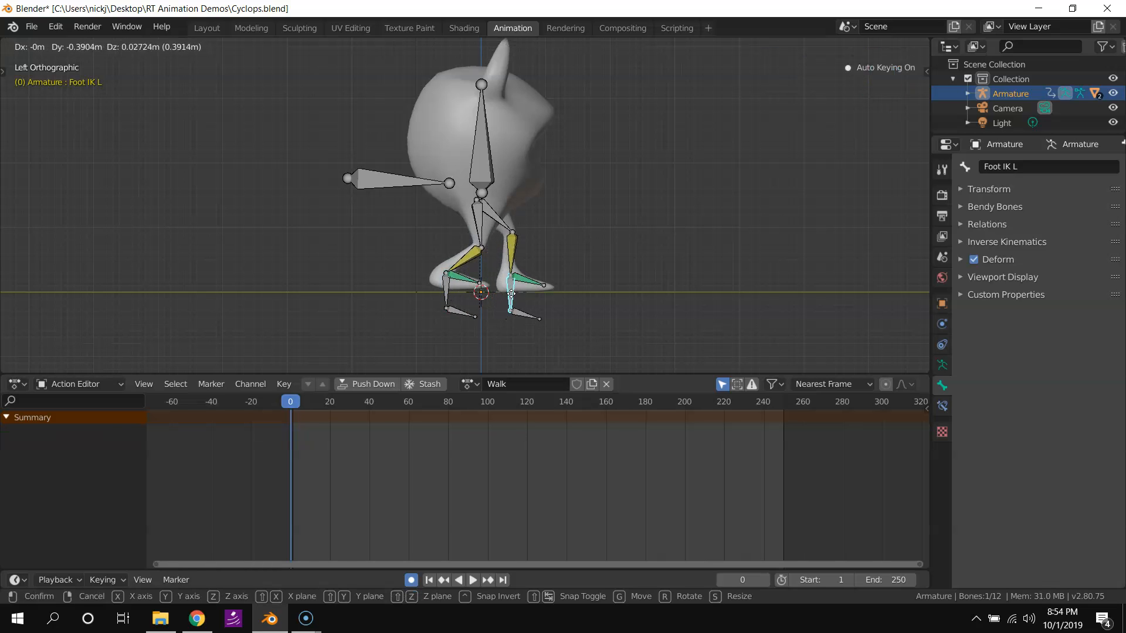
pyautogui.click(512, 301)
# Nudge Foot IK R and Foot IK L to fine-tune the height and spacing of the feet at frame 0.
pyautogui.click(447, 296)
pyautogui.press('g')
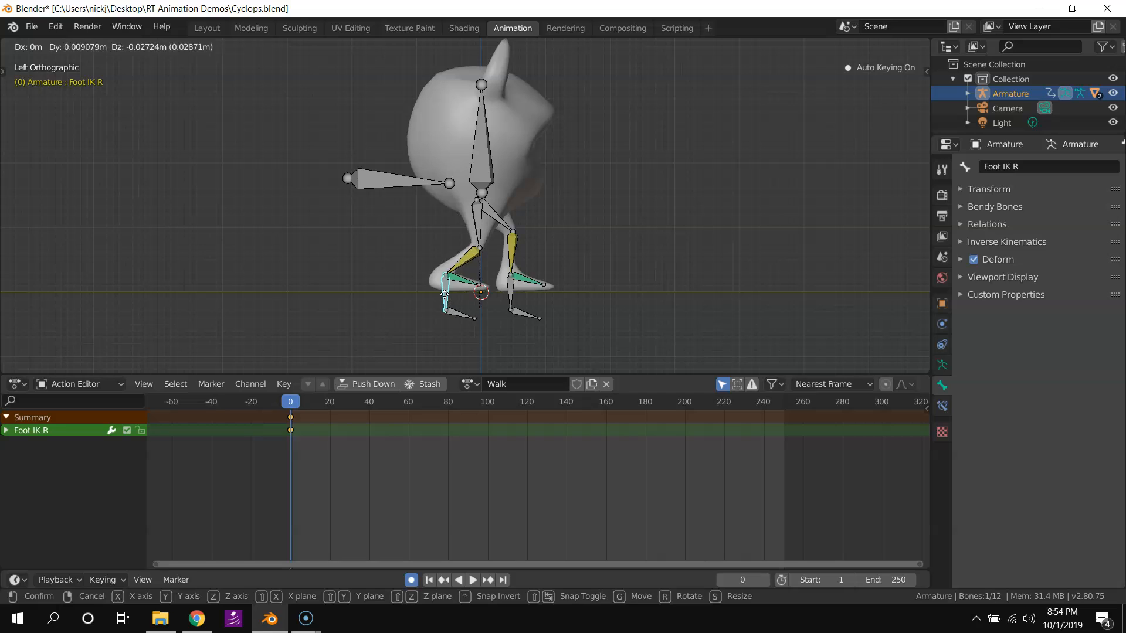
pyautogui.click(442, 296)
pyautogui.click(509, 298)
pyautogui.press('g')
pyautogui.click(509, 297)
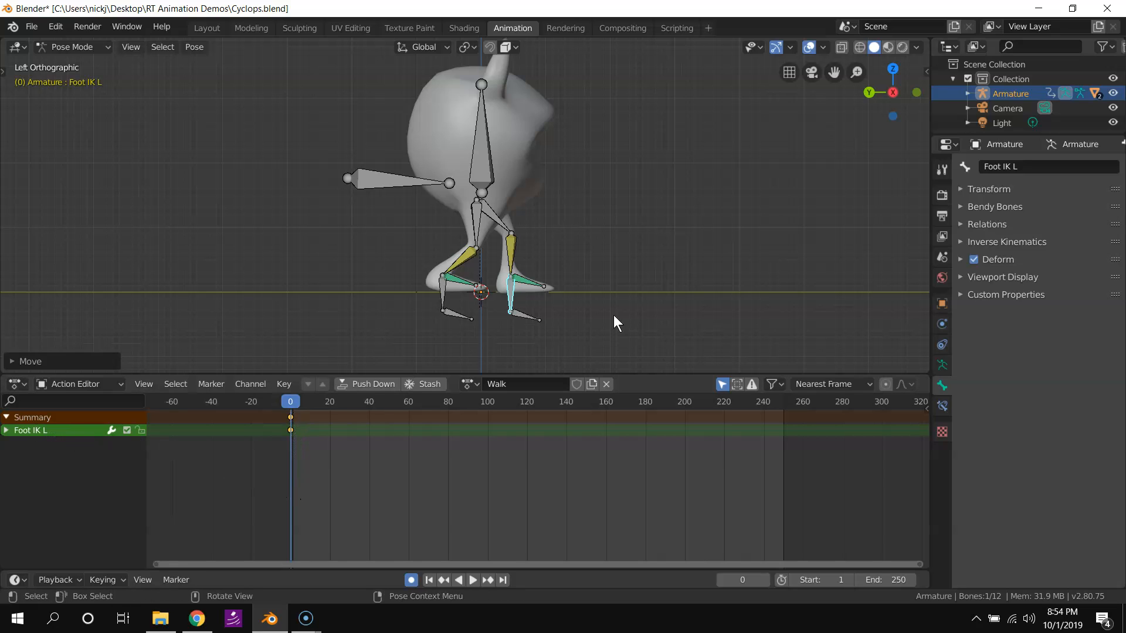
# Select all bones and move their keyframes from frame 0 to frame 1.
pyautogui.press('a')
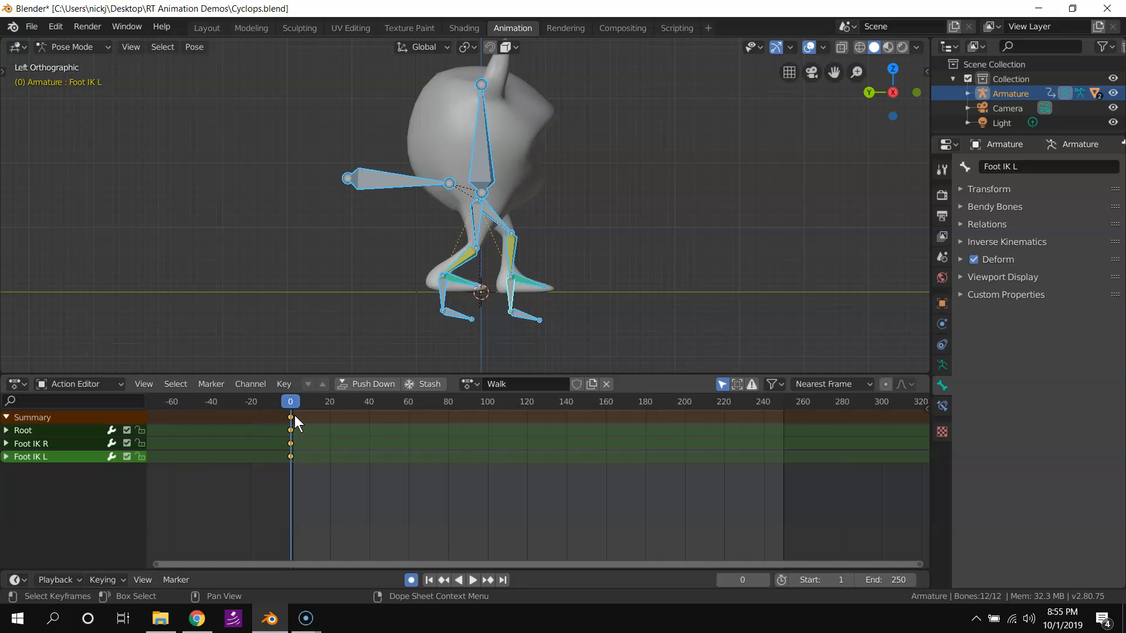
pyautogui.moveTo(286, 408)
pyautogui.mouseDown()
pyautogui.moveTo(315, 406)
pyautogui.moveTo(278, 392)
pyautogui.mouseUp()
pyautogui.click(291, 417)
pyautogui.press('g')
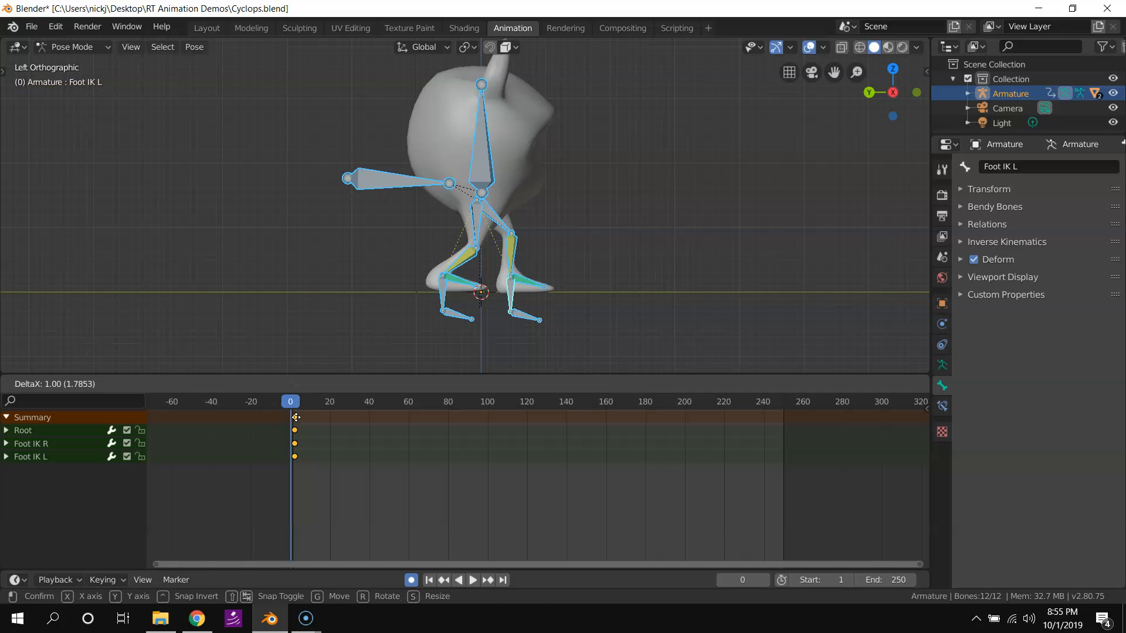
pyautogui.click(294, 417)
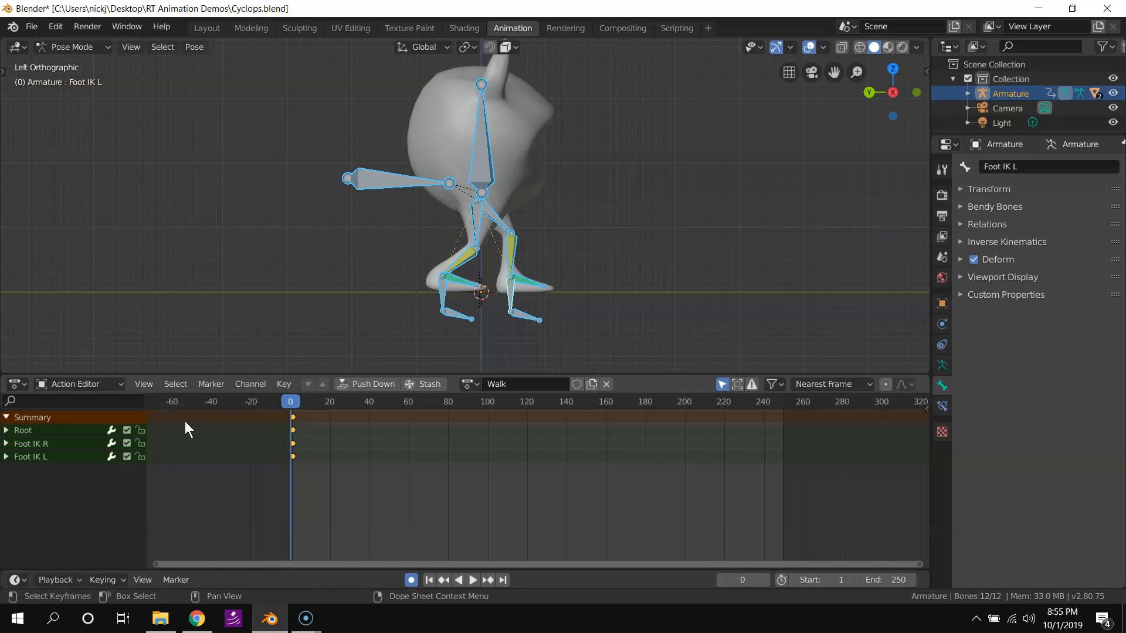
# Slide the keyframes of all bones along the timeline and settle them at frame 2.
pyautogui.press('g')
pyautogui.click(340, 420)
pyautogui.press('g')
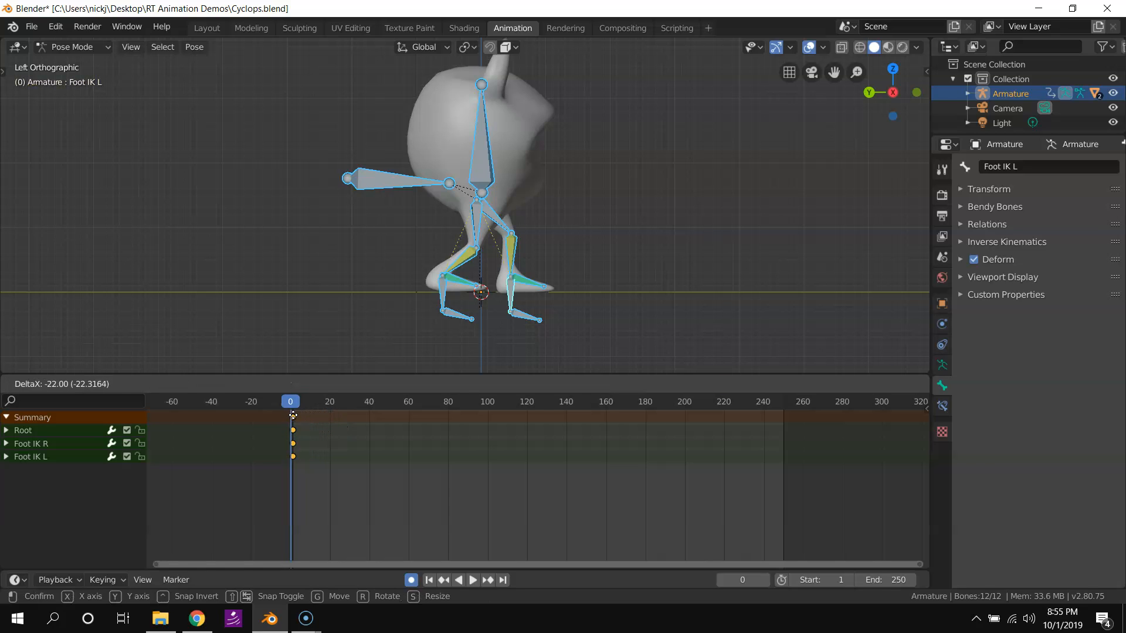
pyautogui.click(293, 415)
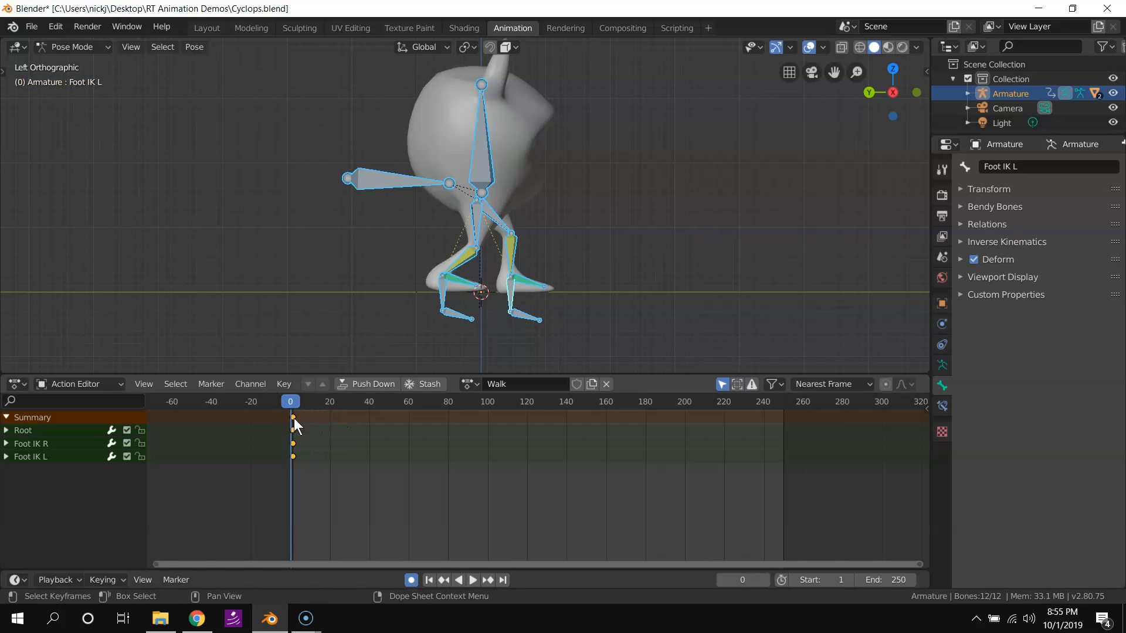
pyautogui.press('g')
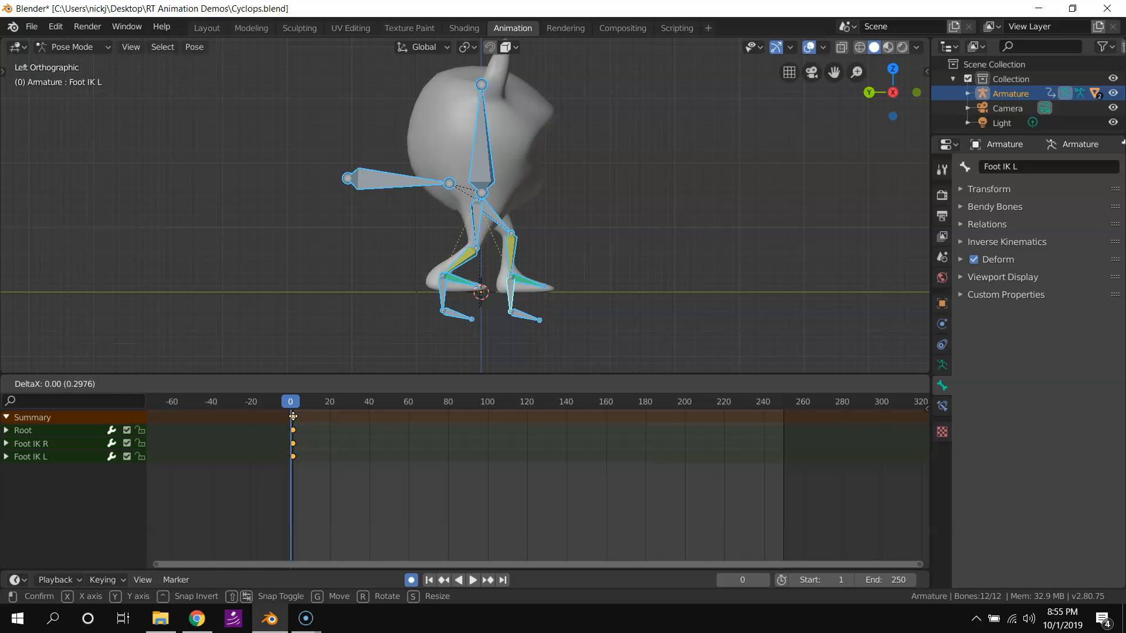
pyautogui.click(293, 416)
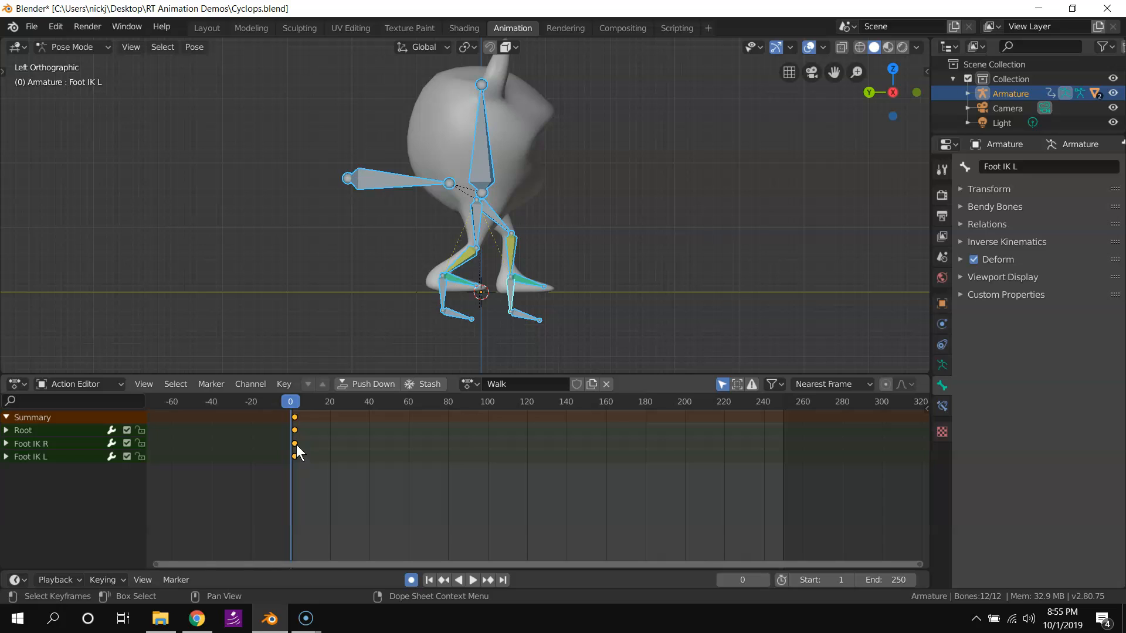
# At frame 20, move Foot IK R forward about 2.4 m and slightly down, ahead of the left foot.
pyautogui.press('space')
pyautogui.moveTo(297, 403); pyautogui.dragTo(329, 410)
pyautogui.press('space')
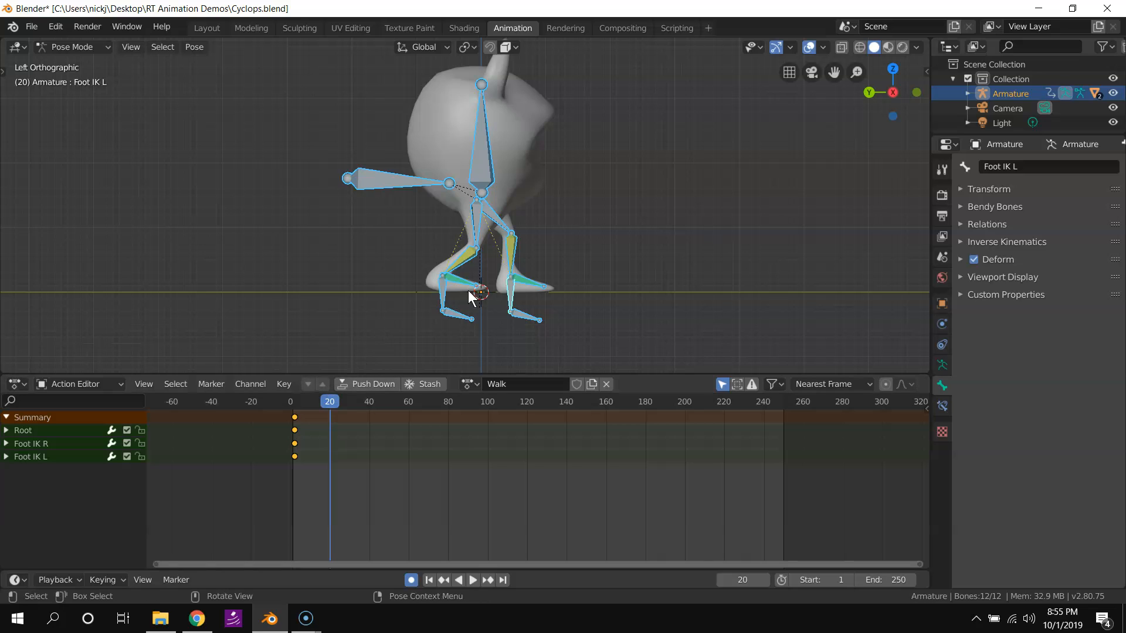
pyautogui.click(444, 300)
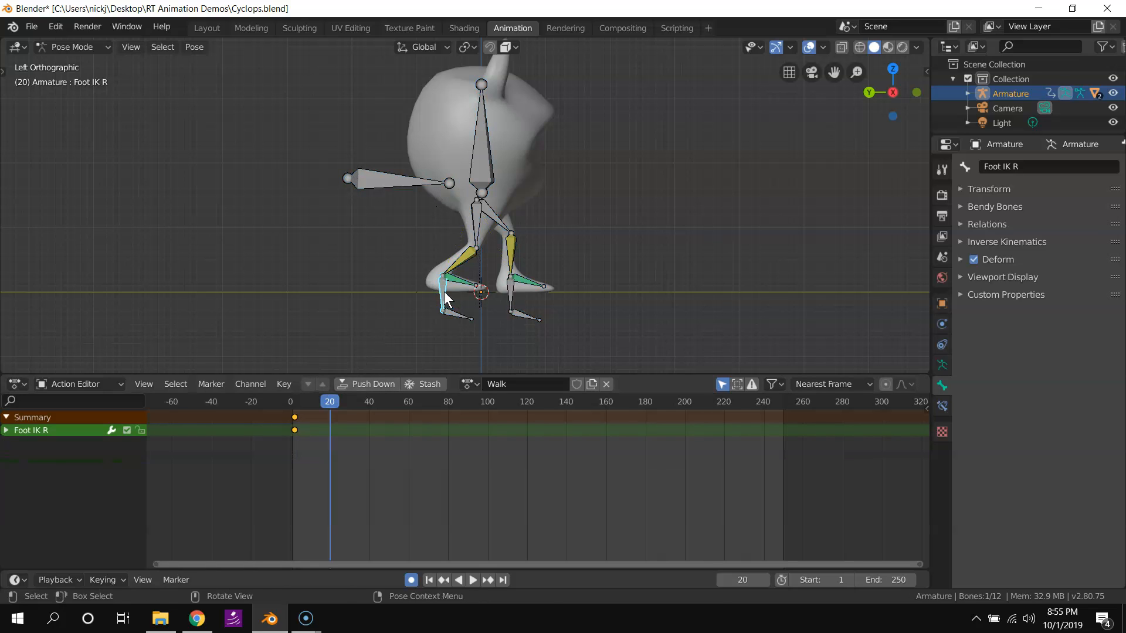
pyautogui.press('g')
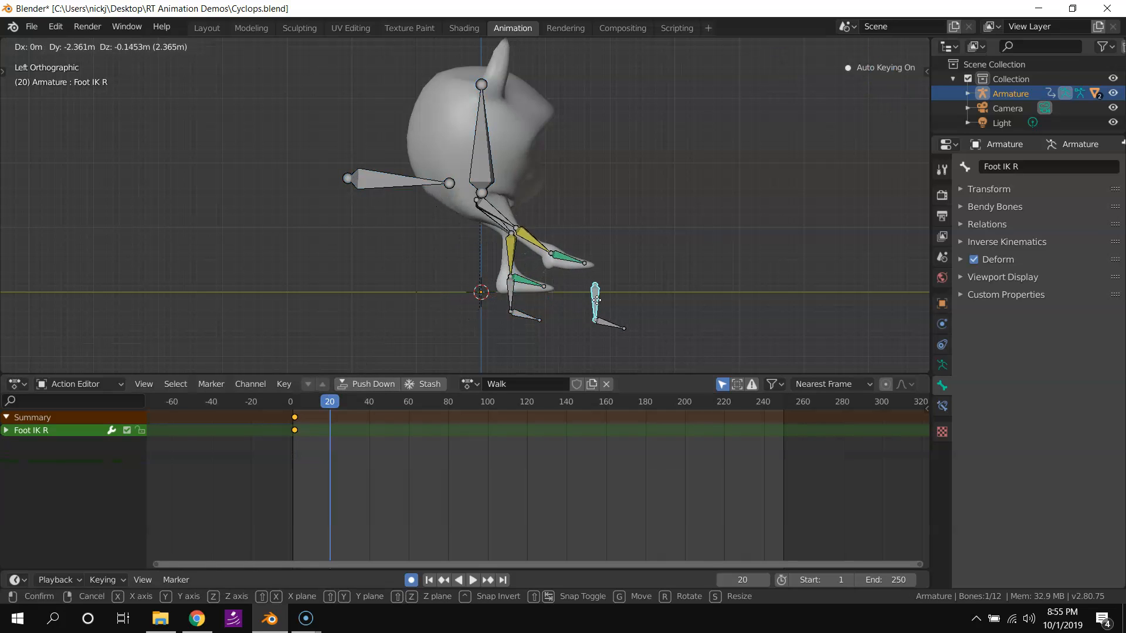
pyautogui.click(600, 305)
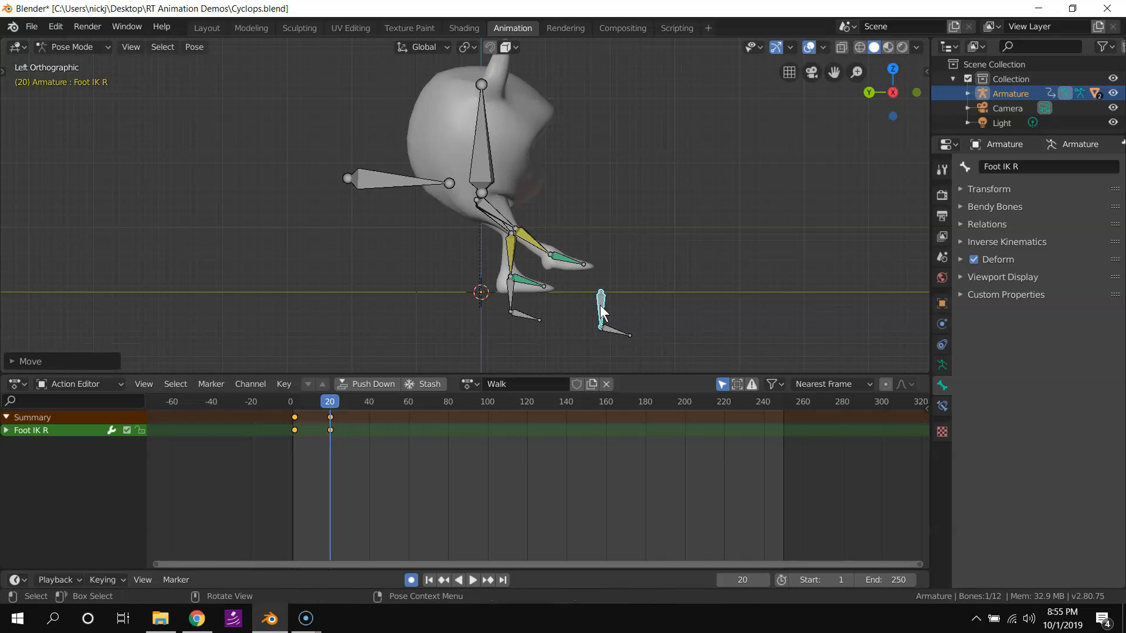
# At frame 20, move the Root bone forward along Y so the body sits between the two feet.
pyautogui.click(394, 177)
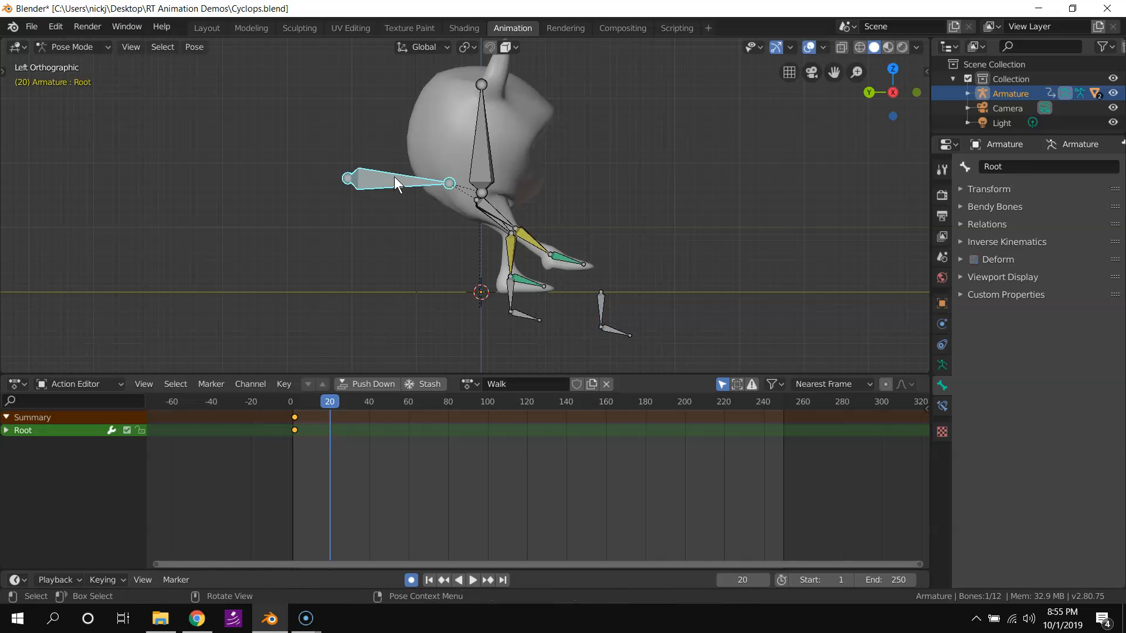
pyautogui.press('g')
pyautogui.press('y')
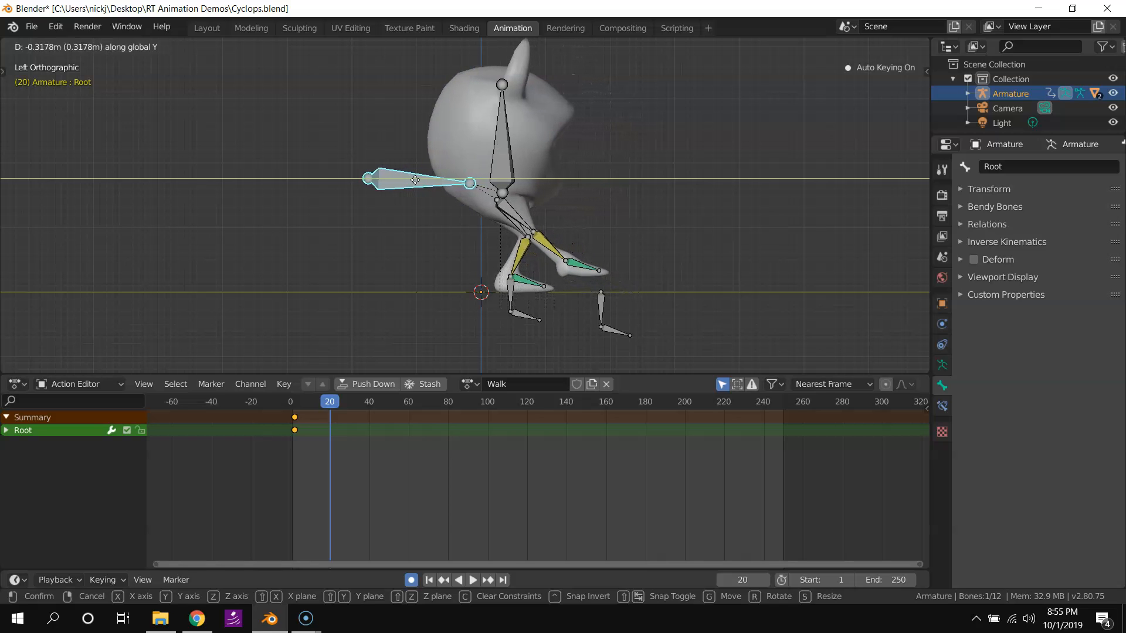
pyautogui.click(450, 193)
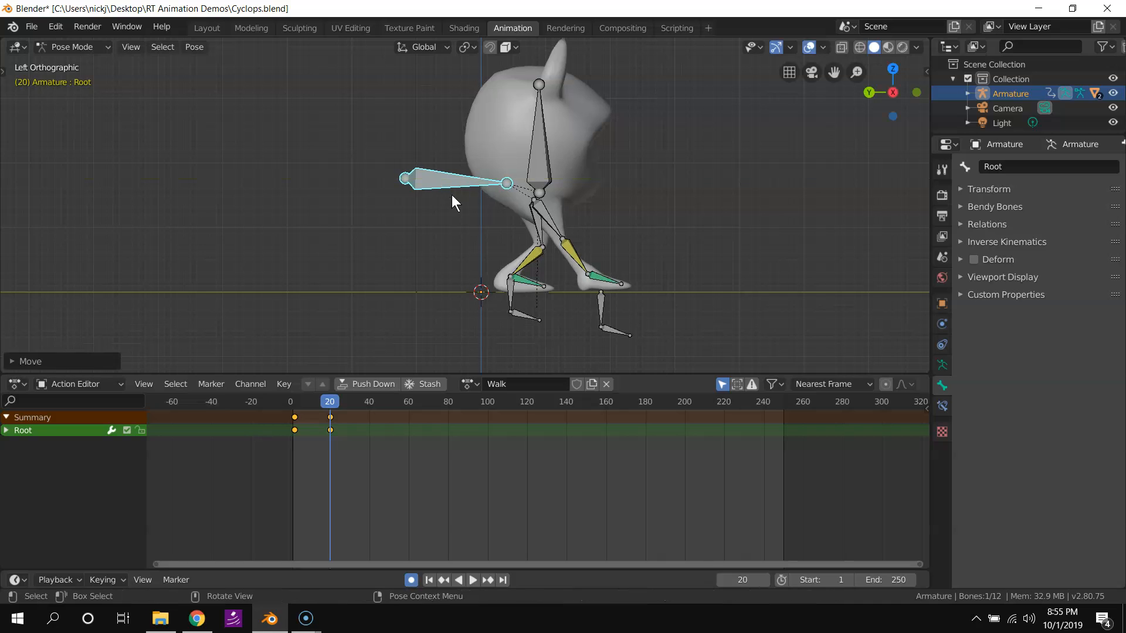
# Pull Foot IK R back and slightly up at frame 20 to shorten the stride and level it with the left foot.
pyautogui.click(601, 306)
pyautogui.press('g')
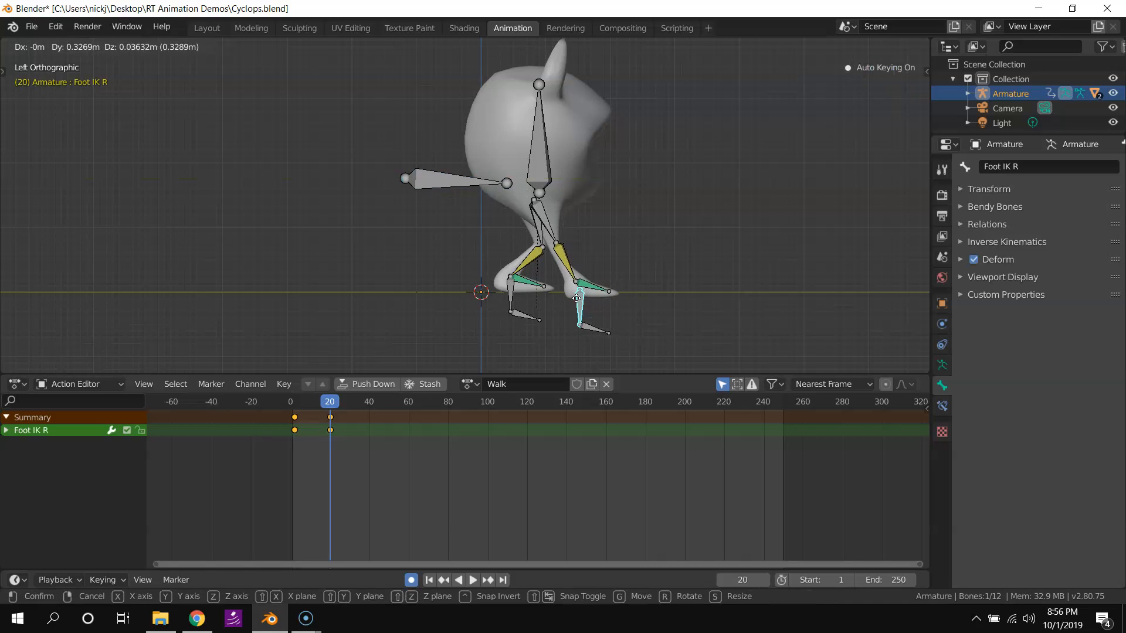
pyautogui.click(573, 286)
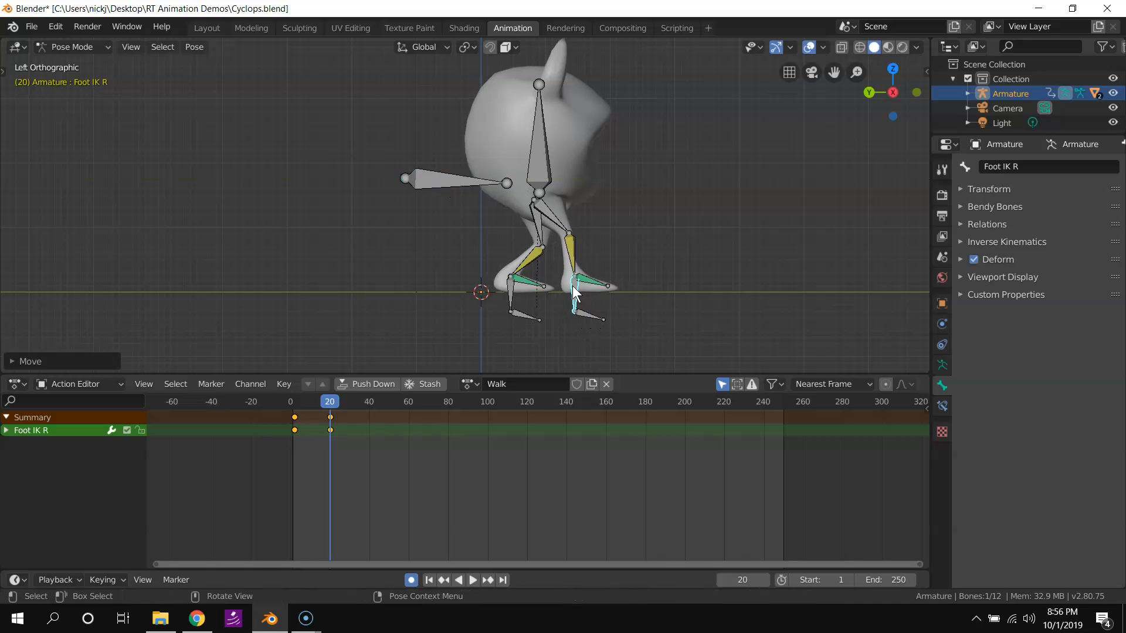
# Play and scrub the animation between frames 0 and 40 to review the first step of the walk.
pyautogui.moveTo(335, 405); pyautogui.dragTo(308, 417)
pyautogui.moveTo(322, 406); pyautogui.dragTo(290, 404)
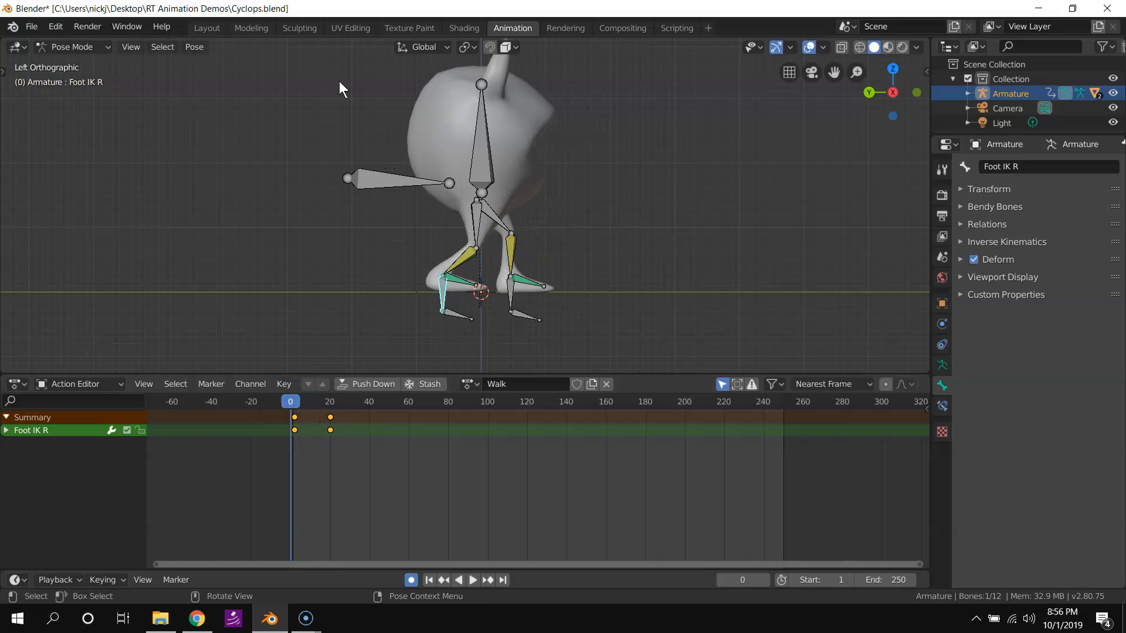
pyautogui.scroll(-3, 406, 281)
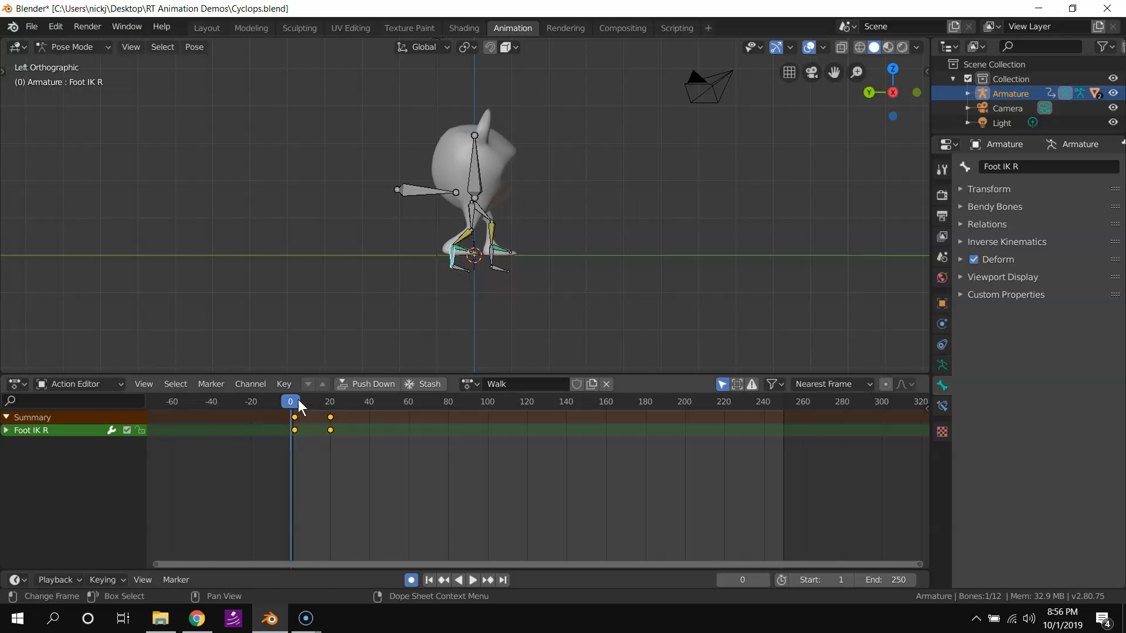
pyautogui.press('space')
pyautogui.moveTo(323, 413)
pyautogui.mouseDown()
pyautogui.moveTo(332, 420)
pyautogui.moveTo(298, 409)
pyautogui.moveTo(329, 425)
pyautogui.mouseUp()
pyautogui.press('space')
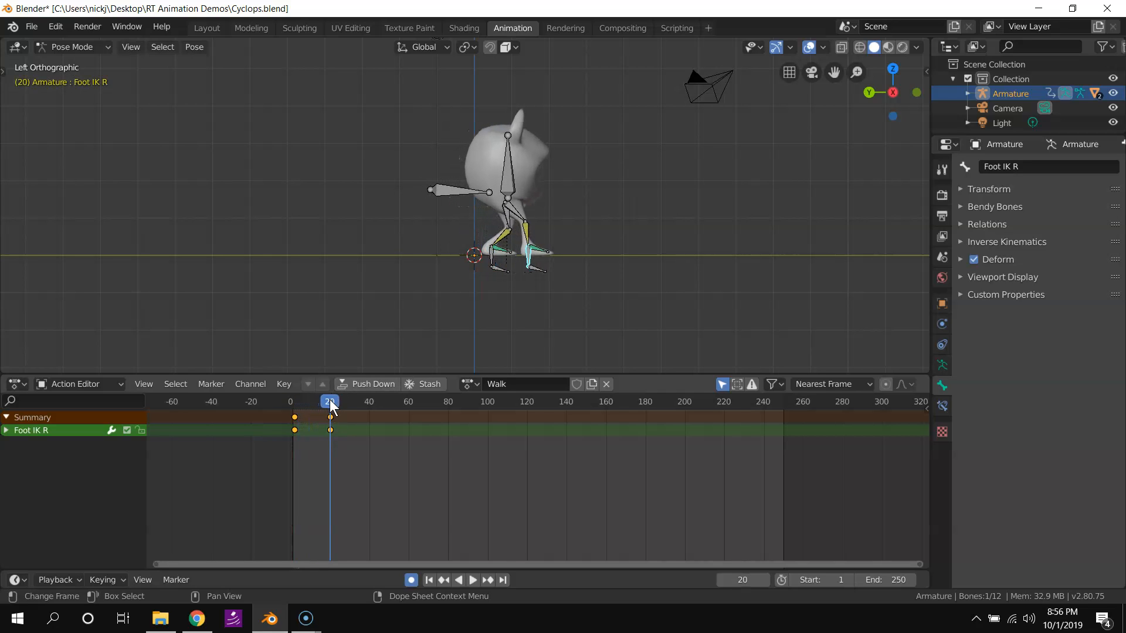
pyautogui.press('space')
pyautogui.press('space')
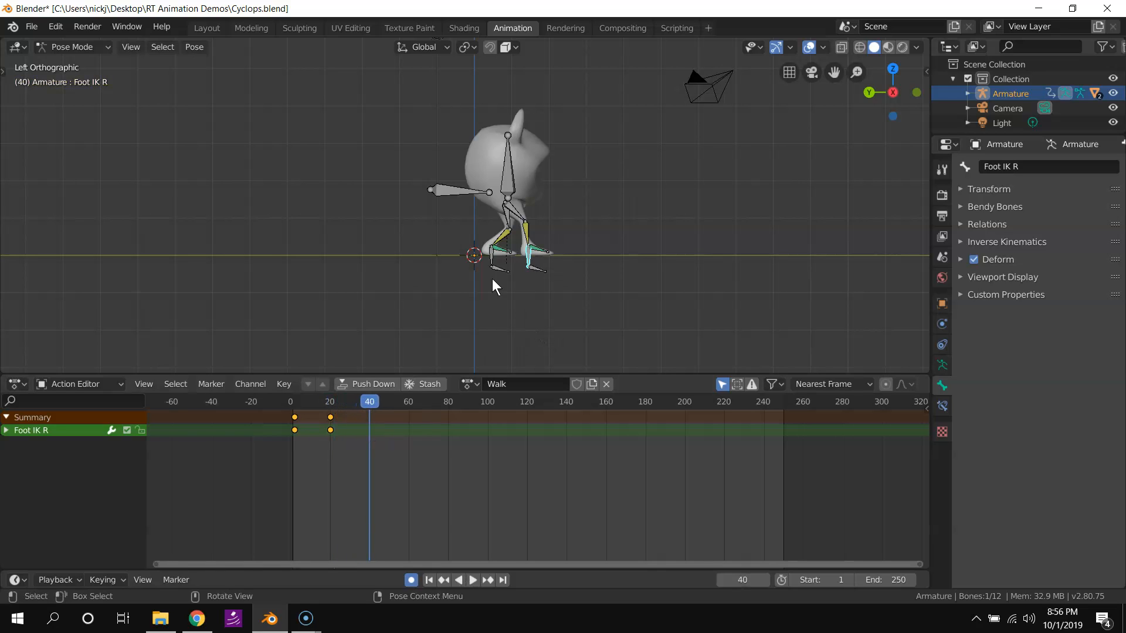
pyautogui.moveTo(371, 402); pyautogui.dragTo(296, 402)
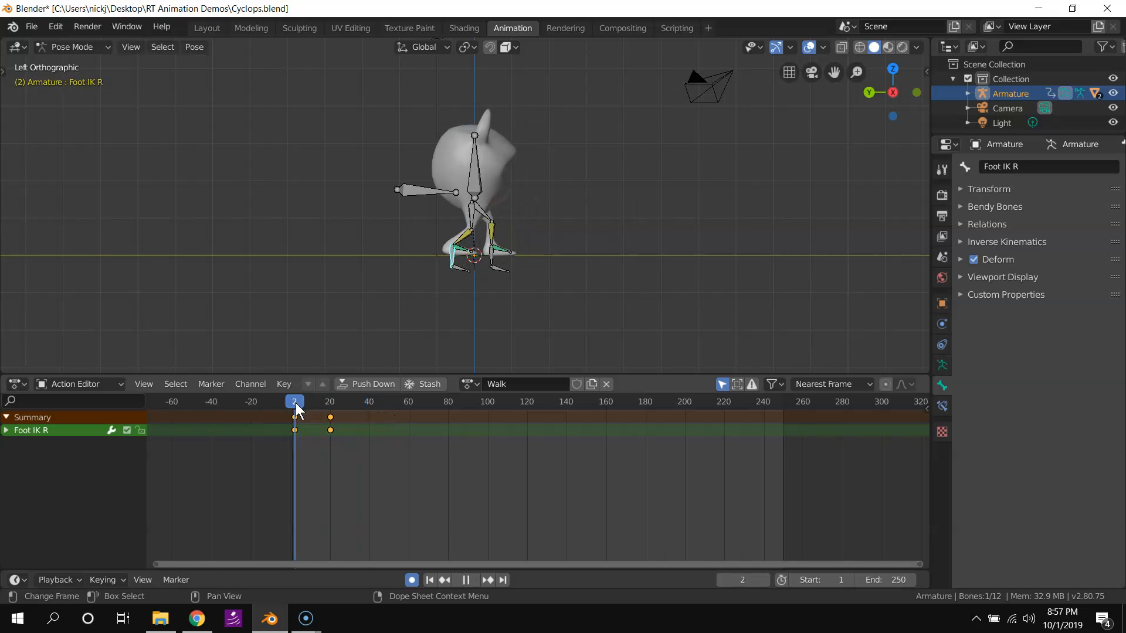
# Select all bones and insert keyframes for all channels at frame 20.
pyautogui.press('a')
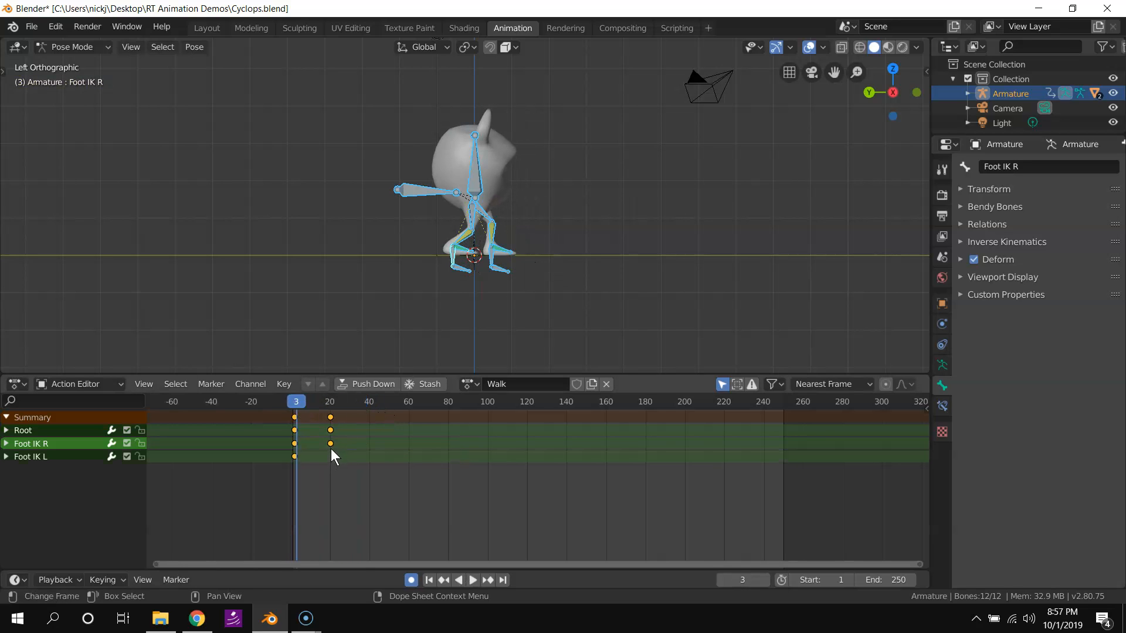
pyautogui.click(50, 455)
pyautogui.moveTo(306, 402); pyautogui.dragTo(330, 417)
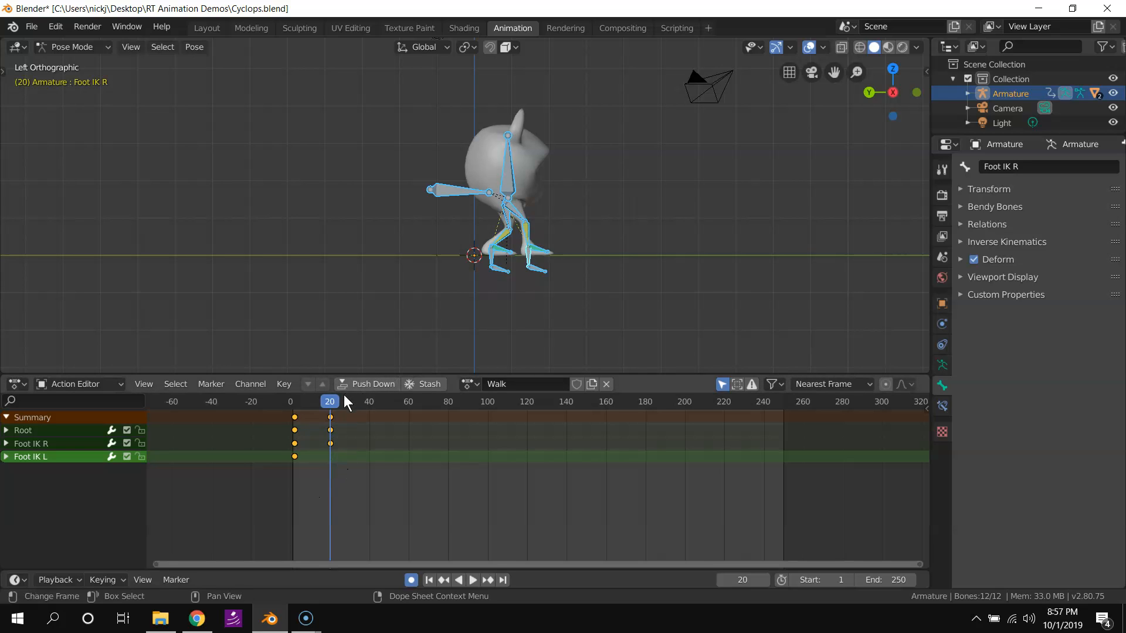
pyautogui.press('i')
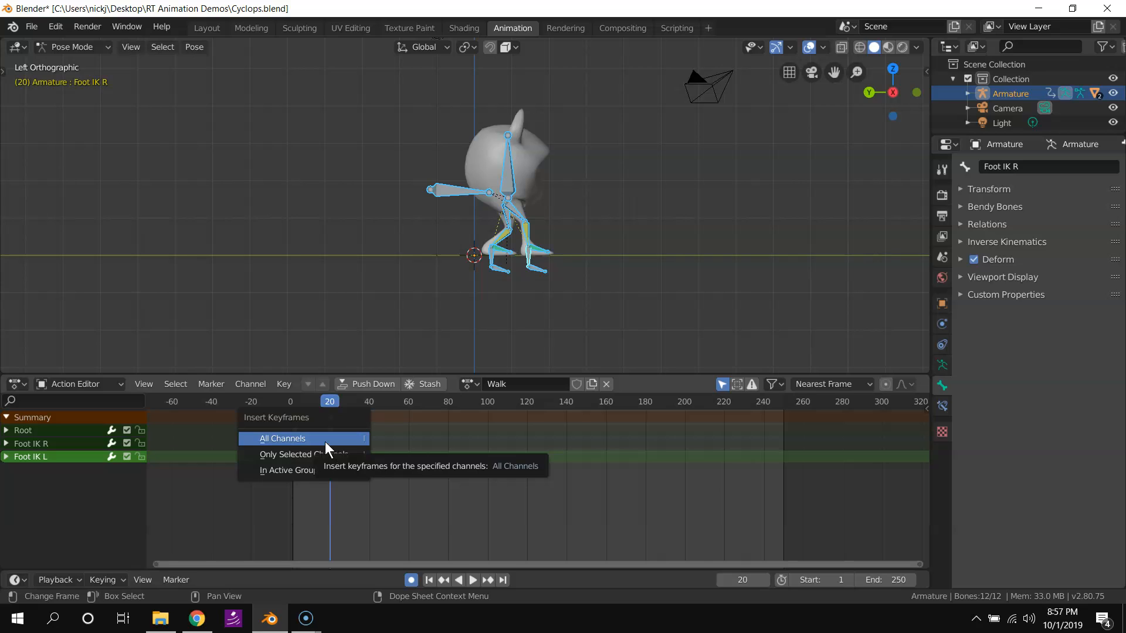
pyautogui.click(326, 441)
# At frame 40, move Foot IK L forward along Y, ahead of the right foot.
pyautogui.moveTo(344, 400); pyautogui.dragTo(276, 413)
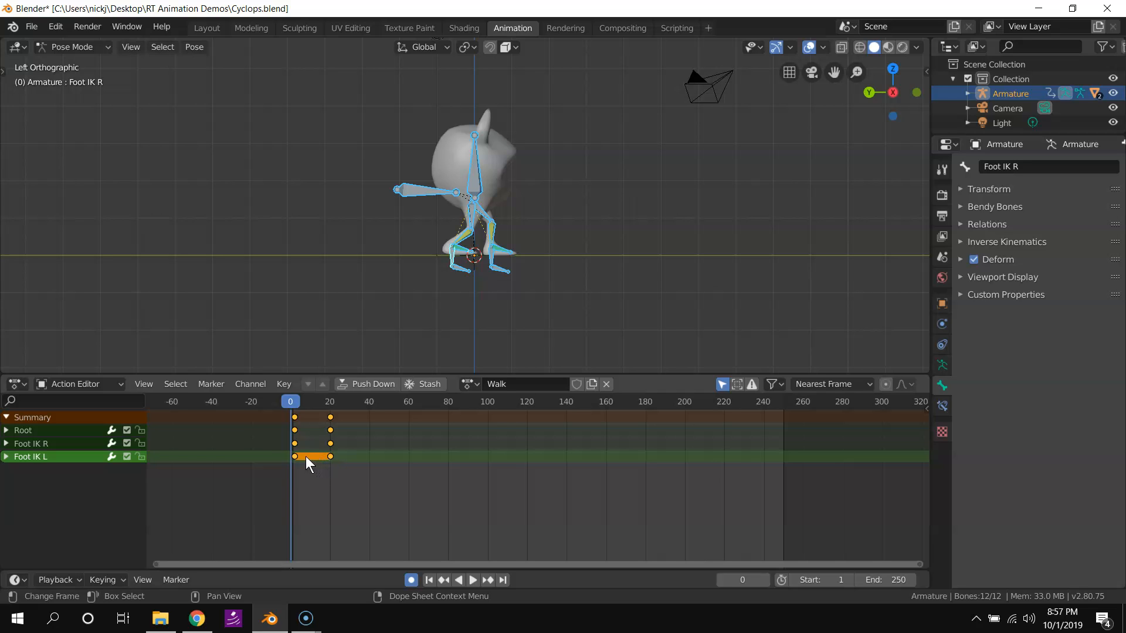
pyautogui.moveTo(297, 406); pyautogui.dragTo(294, 457)
pyautogui.moveTo(296, 400); pyautogui.dragTo(292, 425)
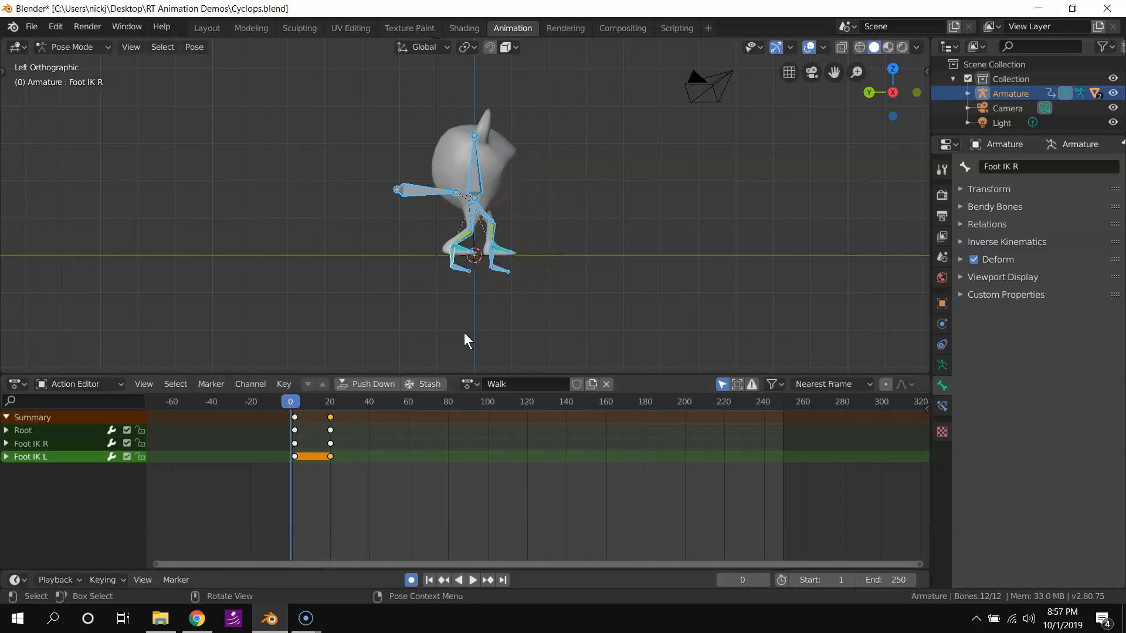
pyautogui.click(492, 265)
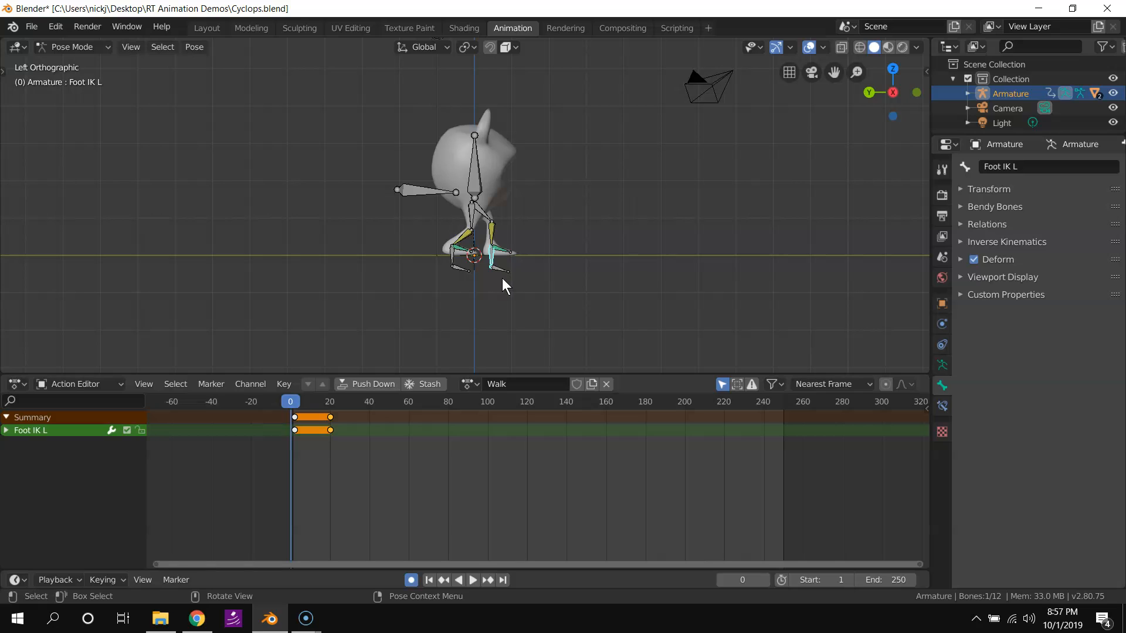
pyautogui.press('a')
pyautogui.moveTo(293, 405); pyautogui.dragTo(369, 438)
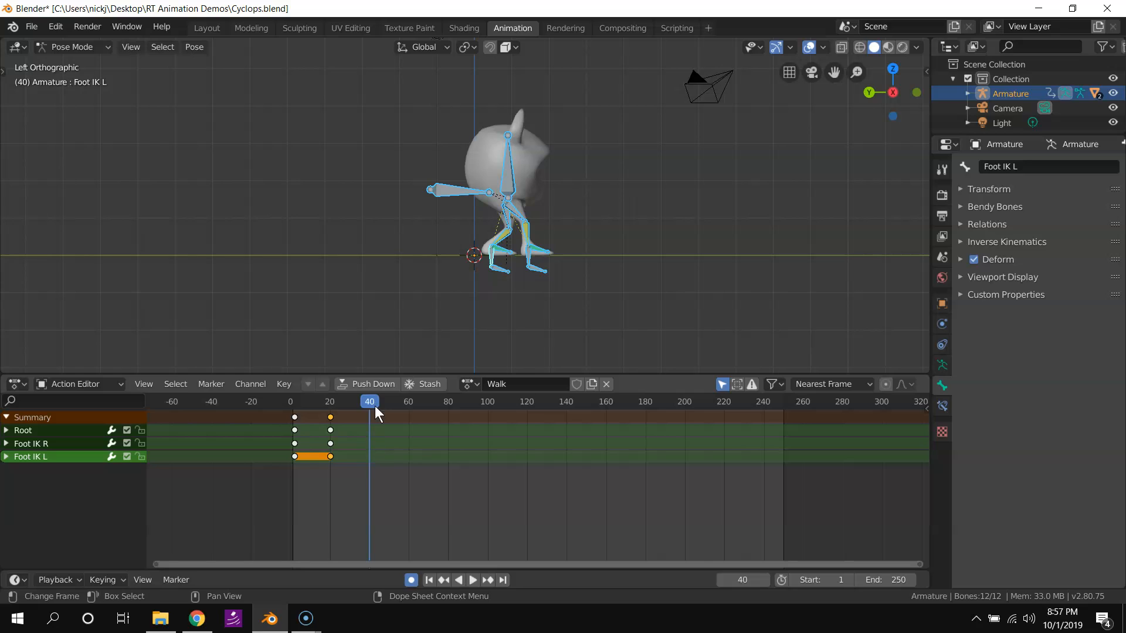
pyautogui.click(492, 254)
pyautogui.press('g')
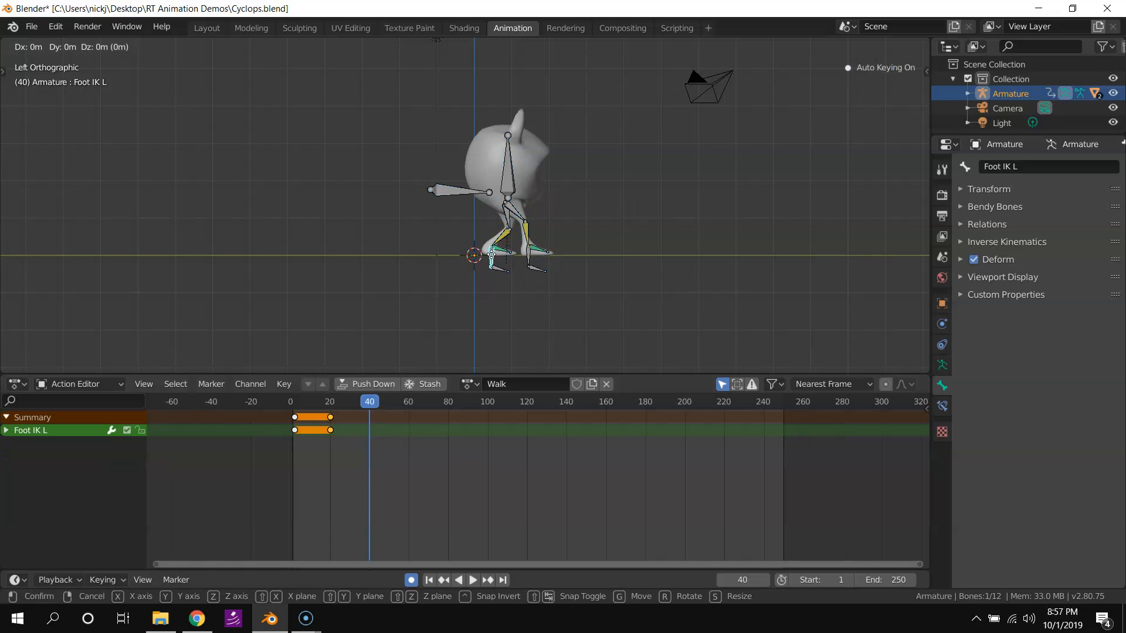
pyautogui.press('y')
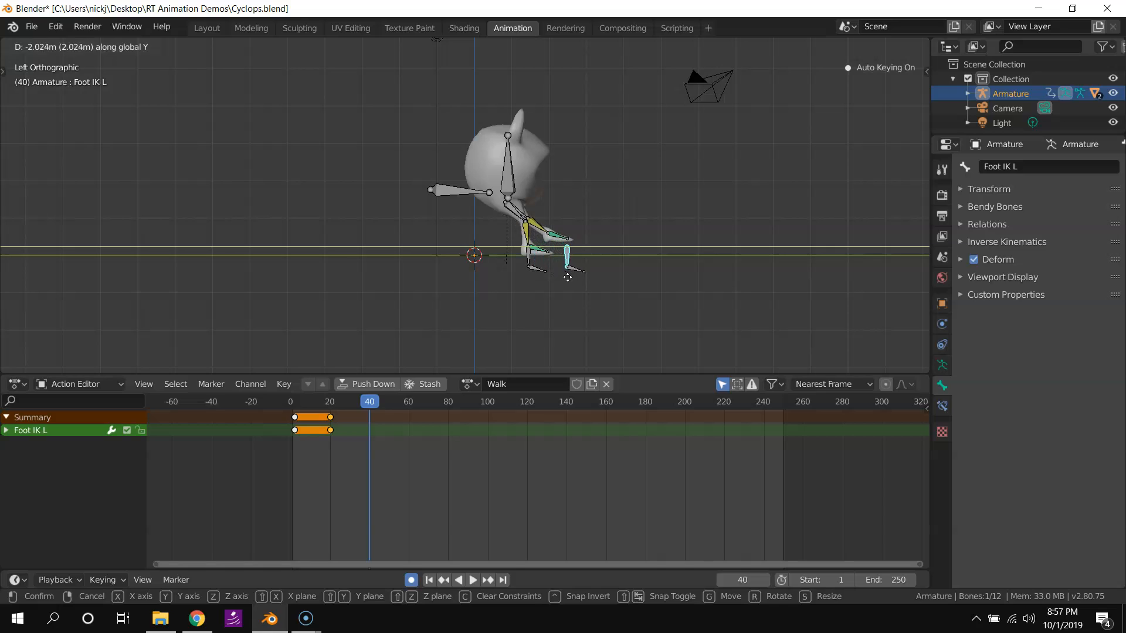
pyautogui.click(580, 280)
# Move the Root bone forward about 1.2 m along Y at frame 40.
pyautogui.click(465, 194)
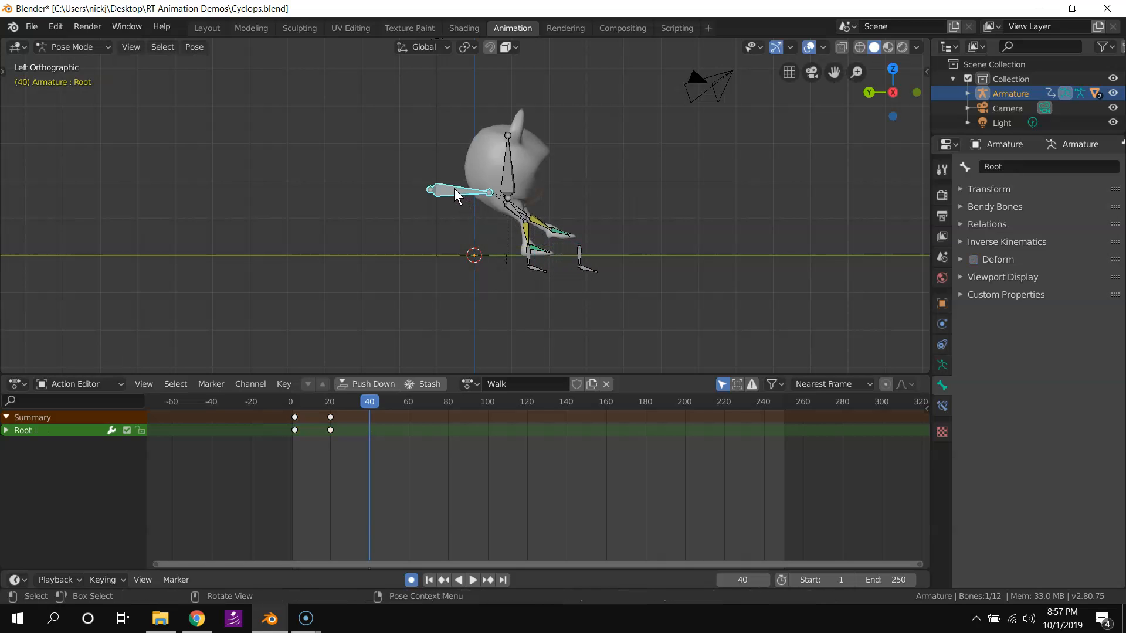
pyautogui.press('g')
pyautogui.press('y')
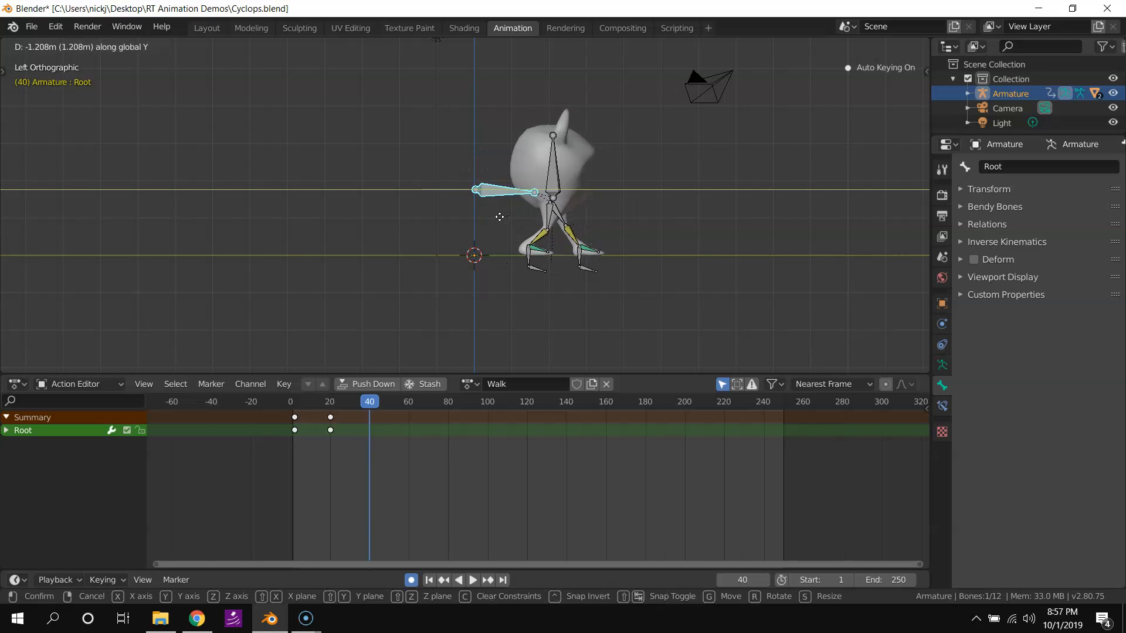
pyautogui.click(498, 217)
# Move Foot IK L back about 0.4 m along Y at frame 40 to shorten the stride.
pyautogui.click(579, 254)
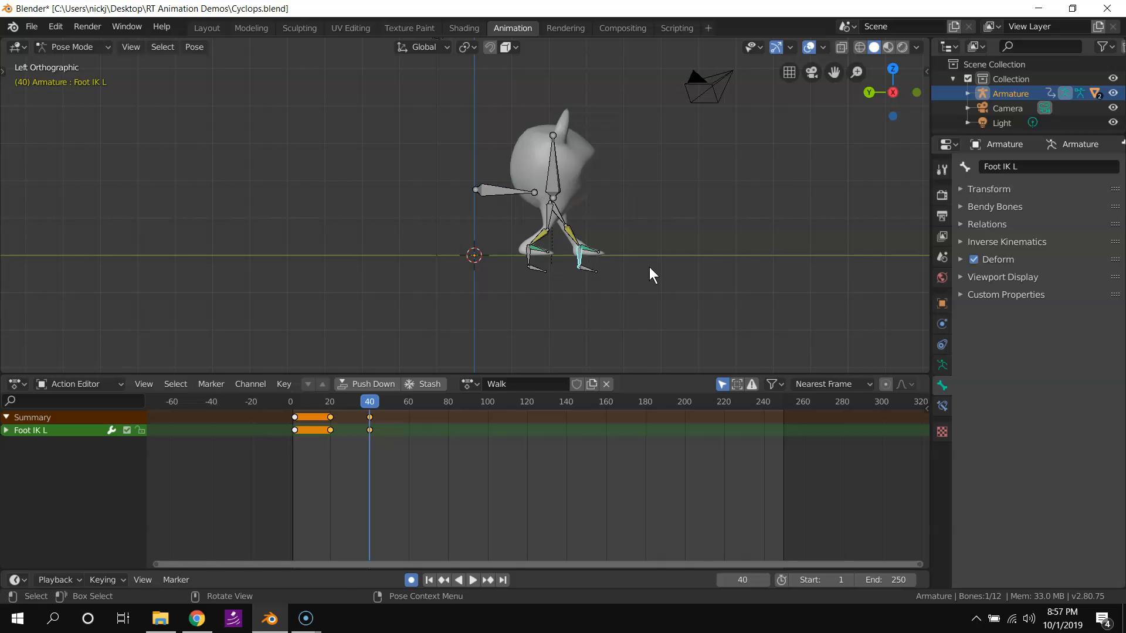
pyautogui.press('g')
pyautogui.press('y')
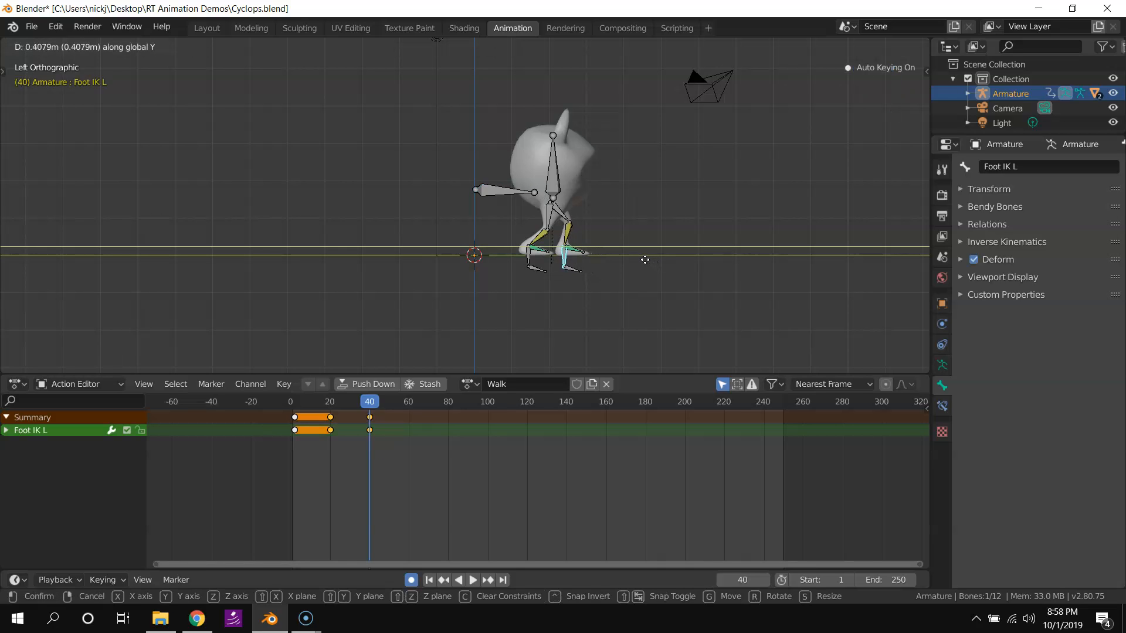
pyautogui.click(575, 217)
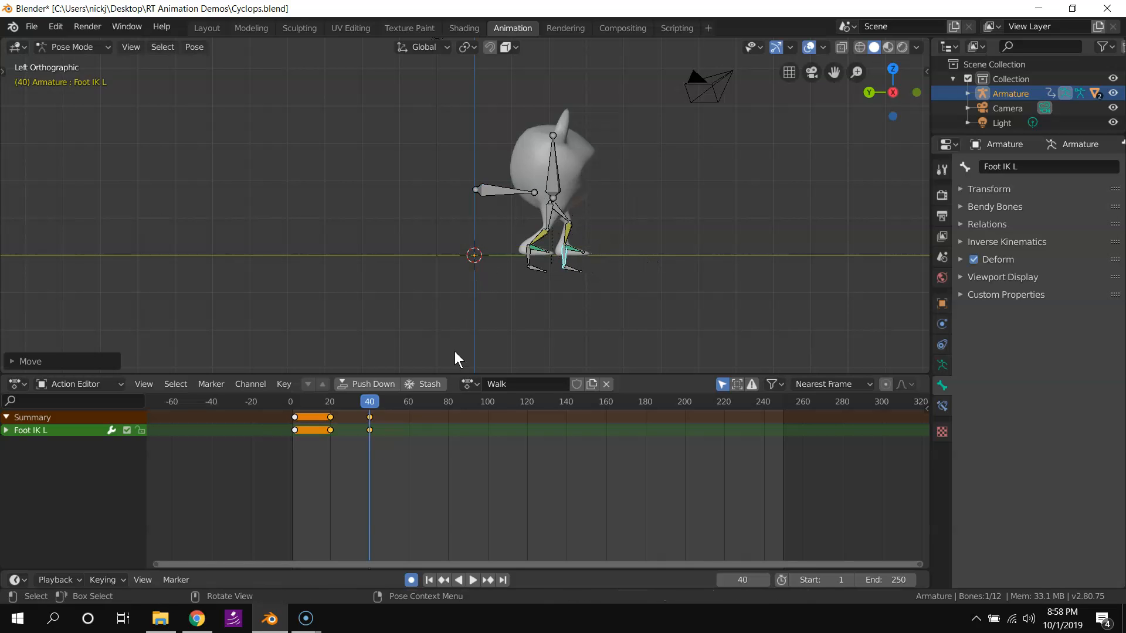
# Select all bones and insert keyframes for all channels at frame 40.
pyautogui.moveTo(370, 402); pyautogui.dragTo(291, 469)
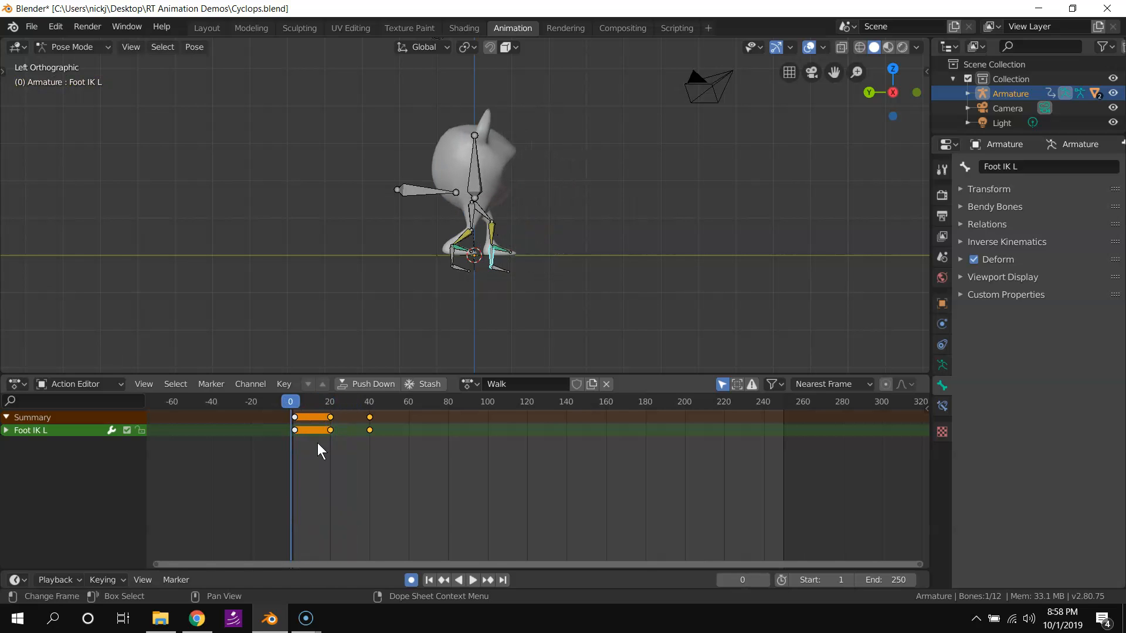
pyautogui.press('a')
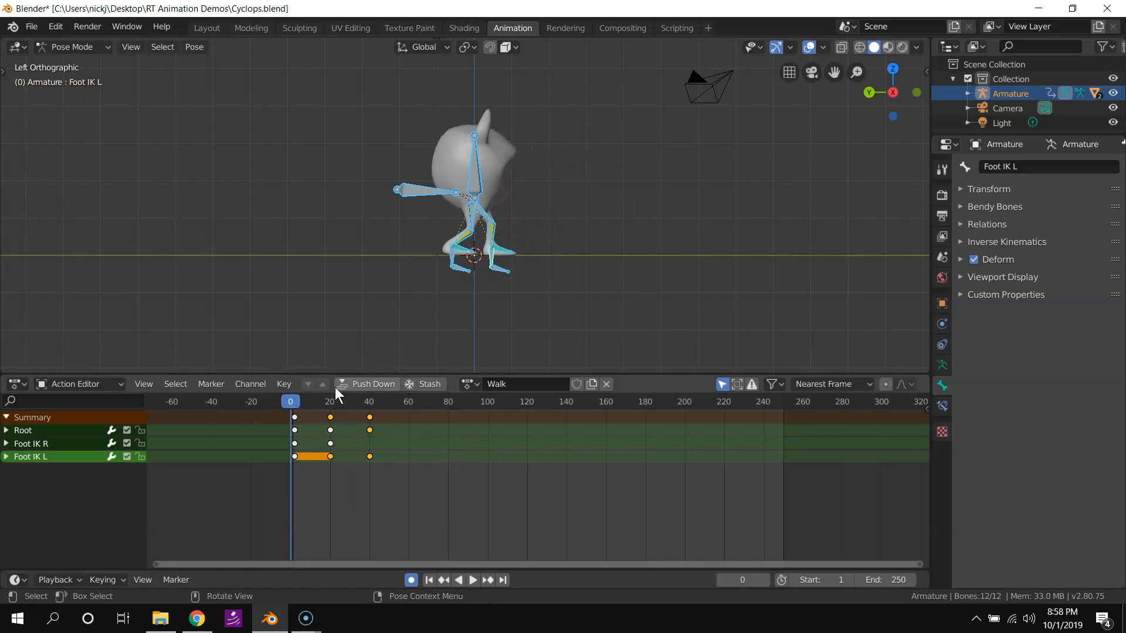
pyautogui.press('space')
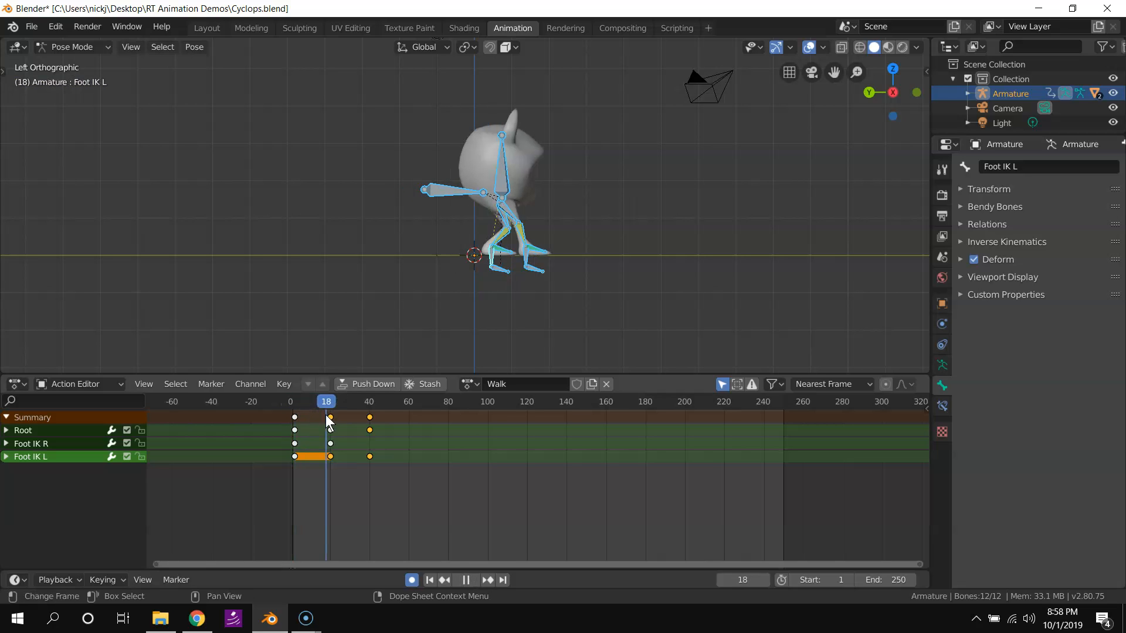
pyautogui.moveTo(365, 428)
pyautogui.mouseDown()
pyautogui.moveTo(329, 421)
pyautogui.moveTo(370, 413)
pyautogui.moveTo(329, 413)
pyautogui.moveTo(370, 413)
pyautogui.moveTo(370, 448)
pyautogui.mouseUp()
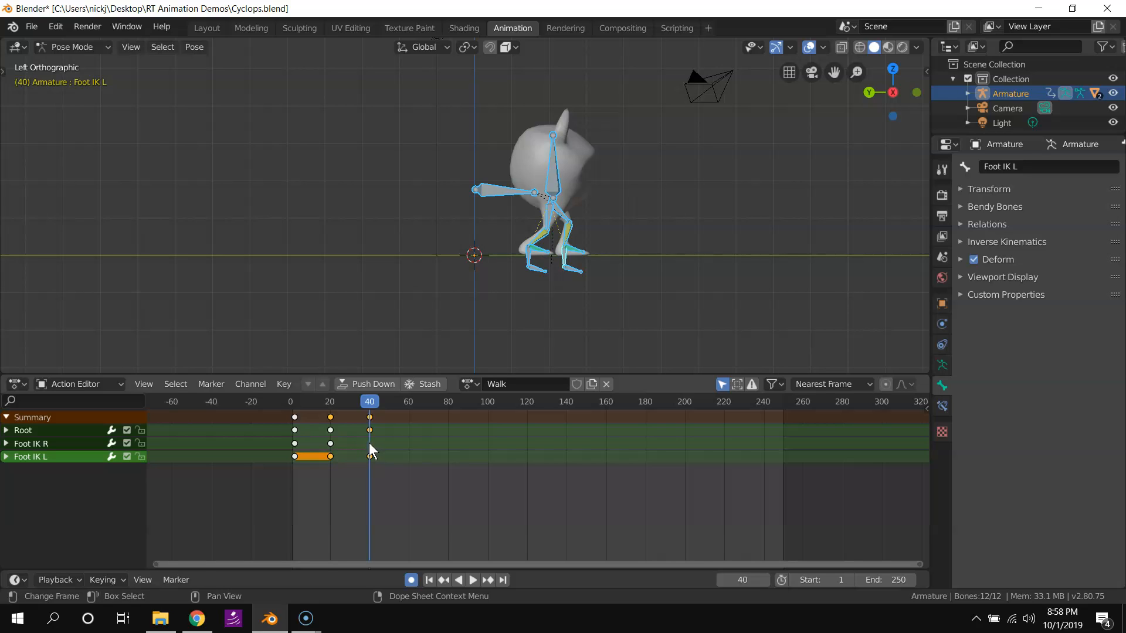
pyautogui.press('i')
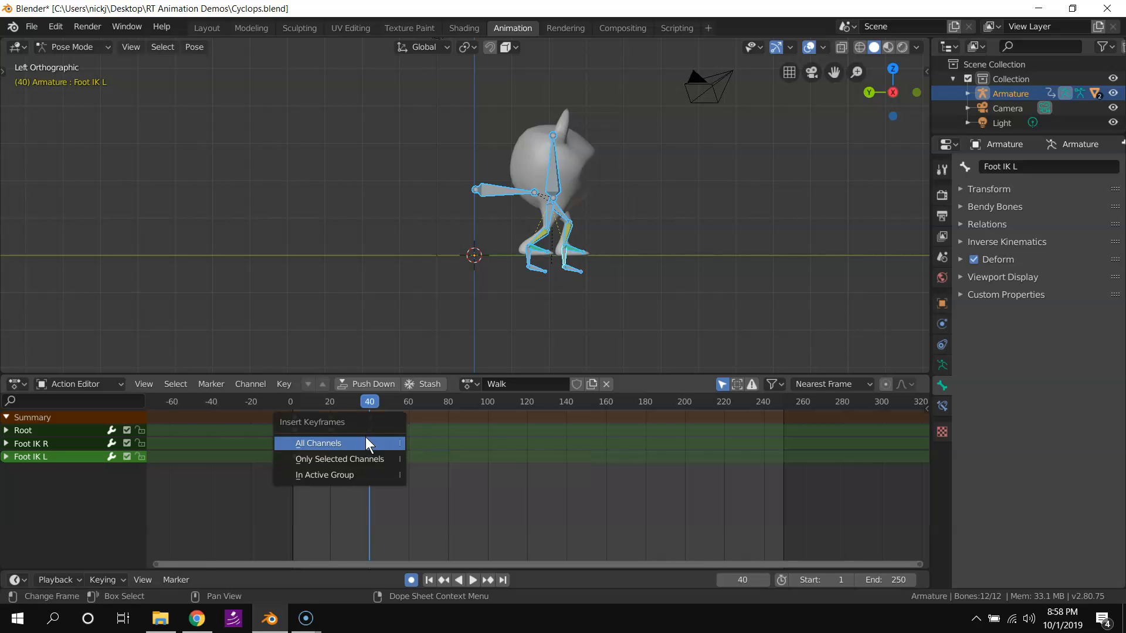
pyautogui.click(365, 442)
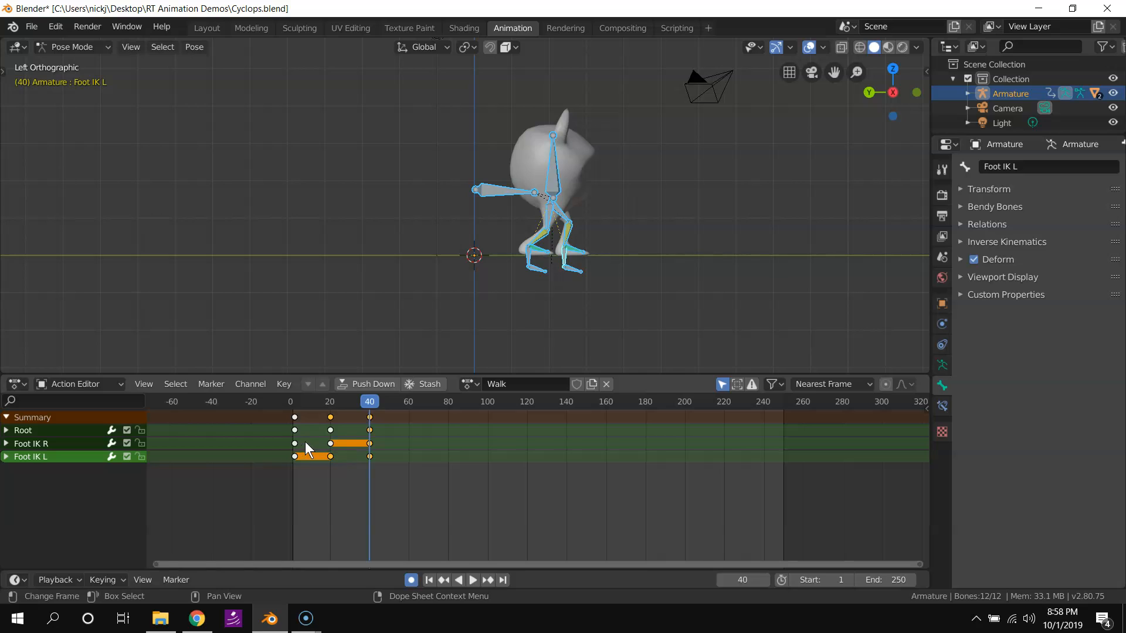
# Delete the Foot IK L keyframe at frame 20.
pyautogui.click(531, 256)
pyautogui.moveTo(370, 401); pyautogui.dragTo(276, 419)
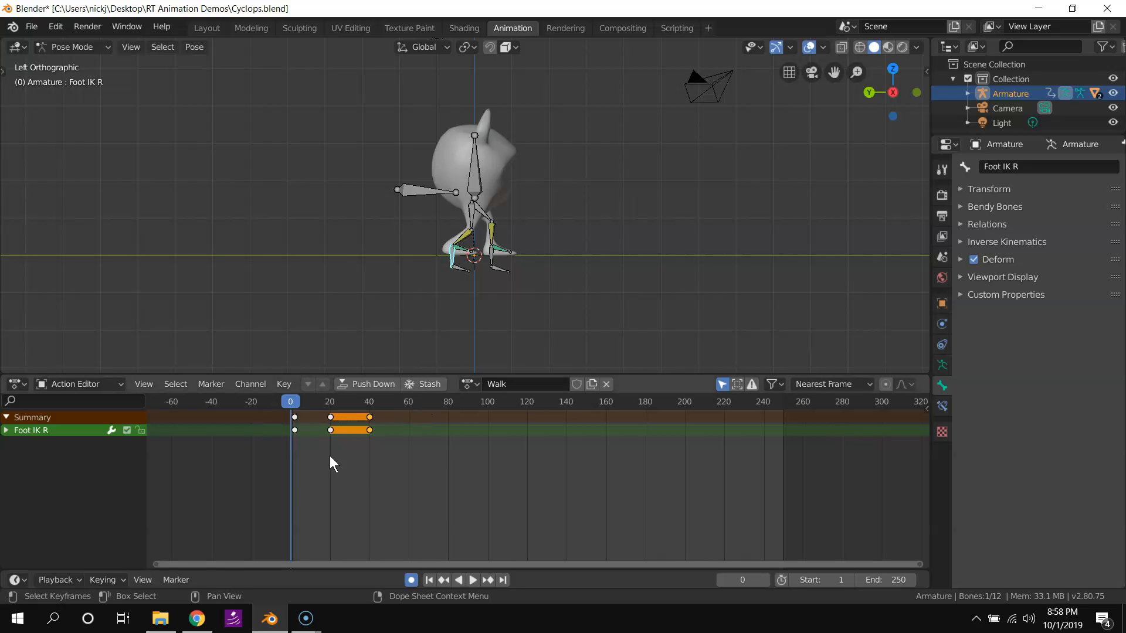
pyautogui.press('a')
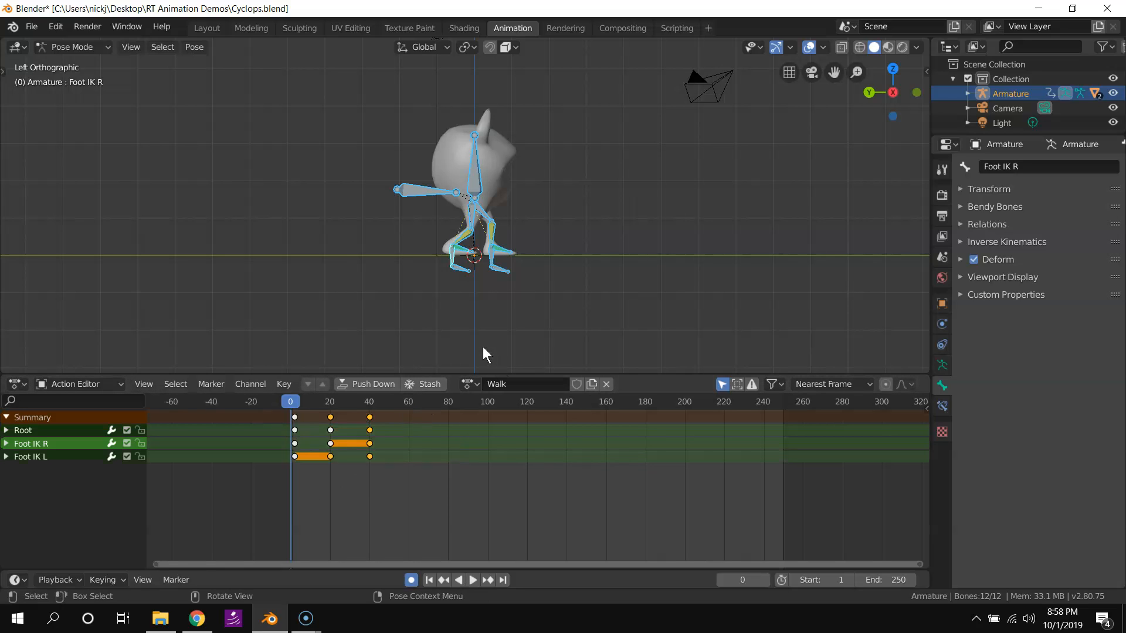
pyautogui.moveTo(290, 401); pyautogui.dragTo(329, 448)
pyautogui.click(330, 456)
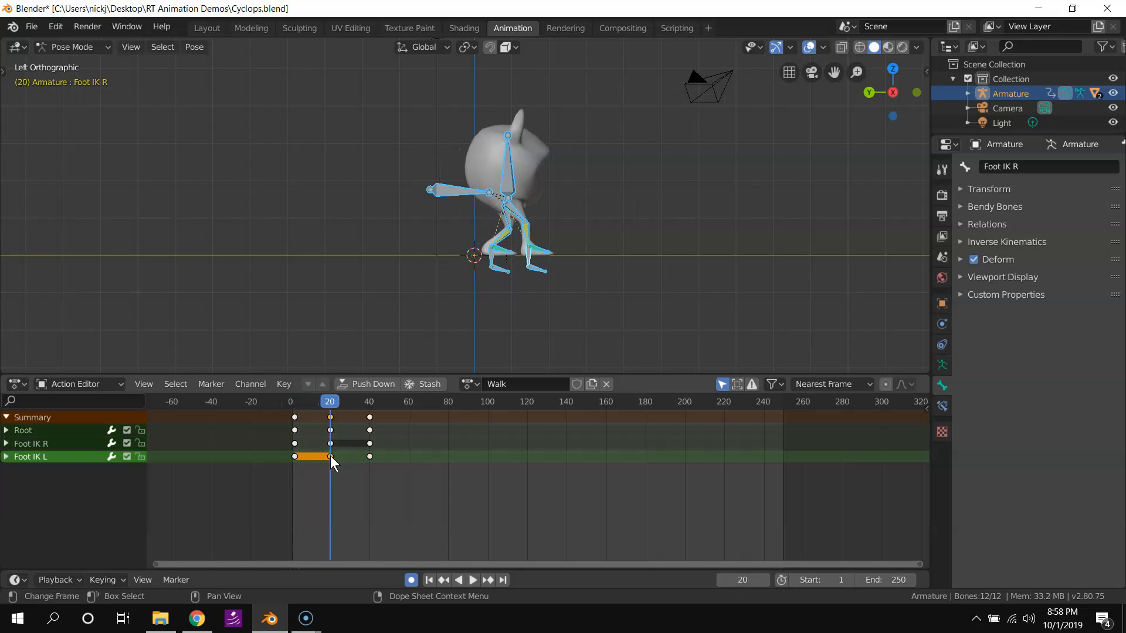
pyautogui.press('x')
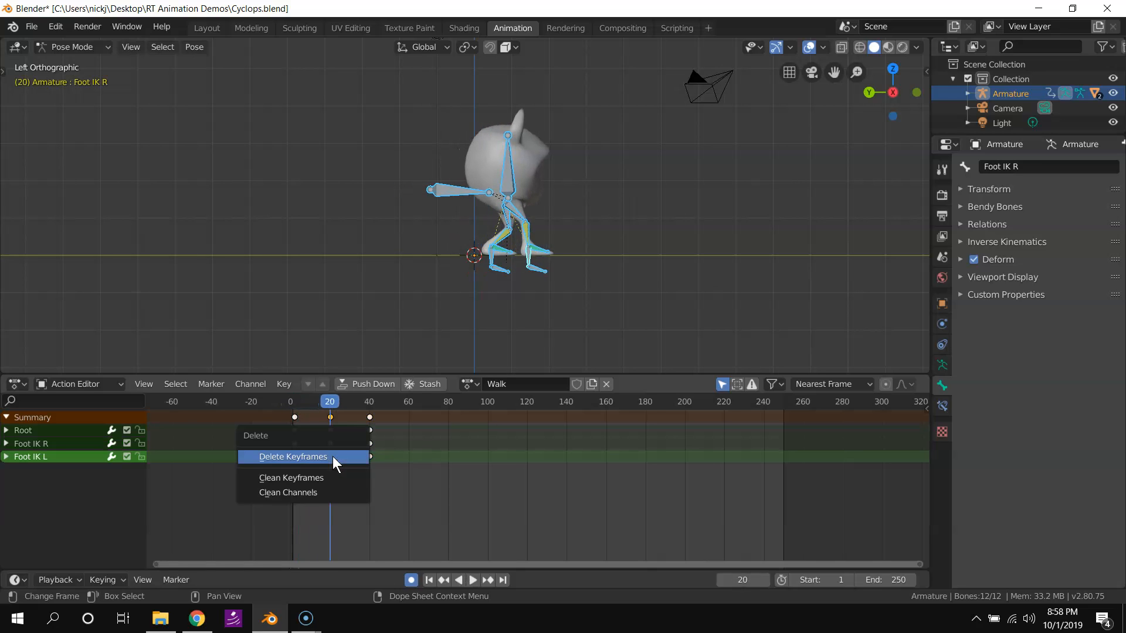
pyautogui.click(333, 456)
pyautogui.scroll(1, 347, 446)
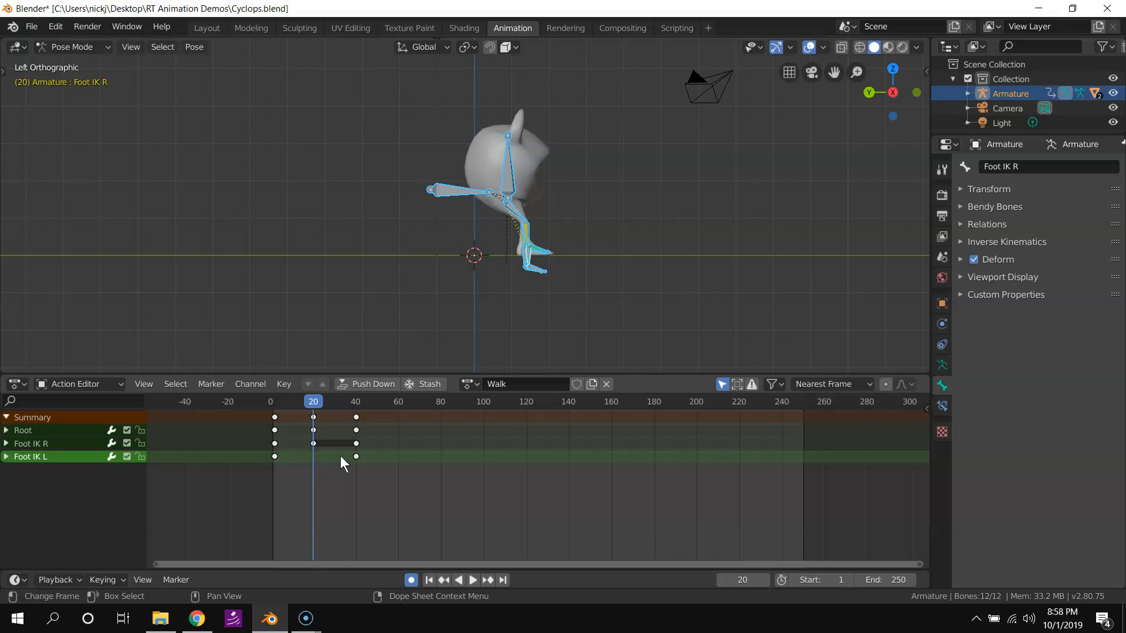
# Undo the deletion of the Foot IK L keyframe at frame 20 and scrub to about frame 40 to check the stride.
pyautogui.moveTo(322, 405); pyautogui.dragTo(356, 472)
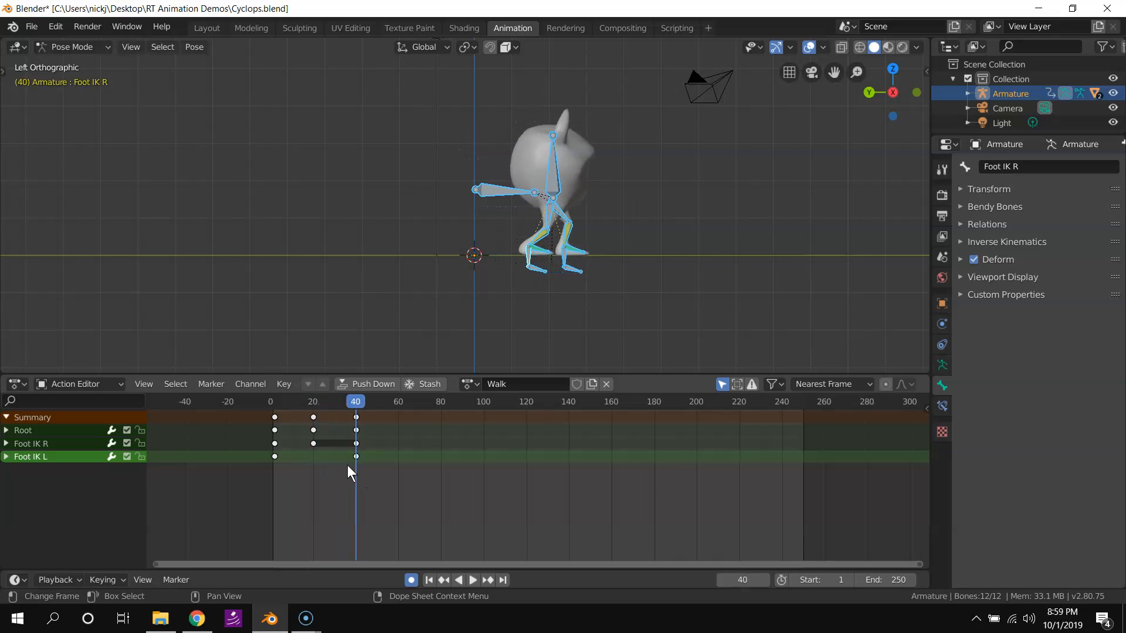
pyautogui.hotkey('ctrl', 'z')
pyautogui.hotkey('ctrl', 'z')
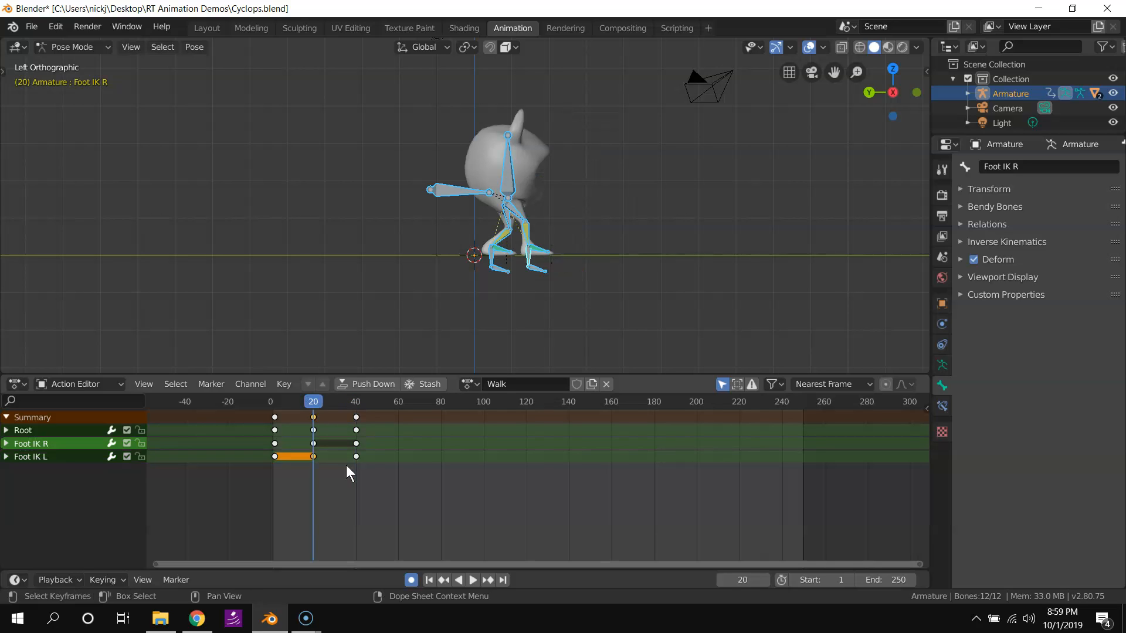
pyautogui.moveTo(314, 404); pyautogui.dragTo(359, 473)
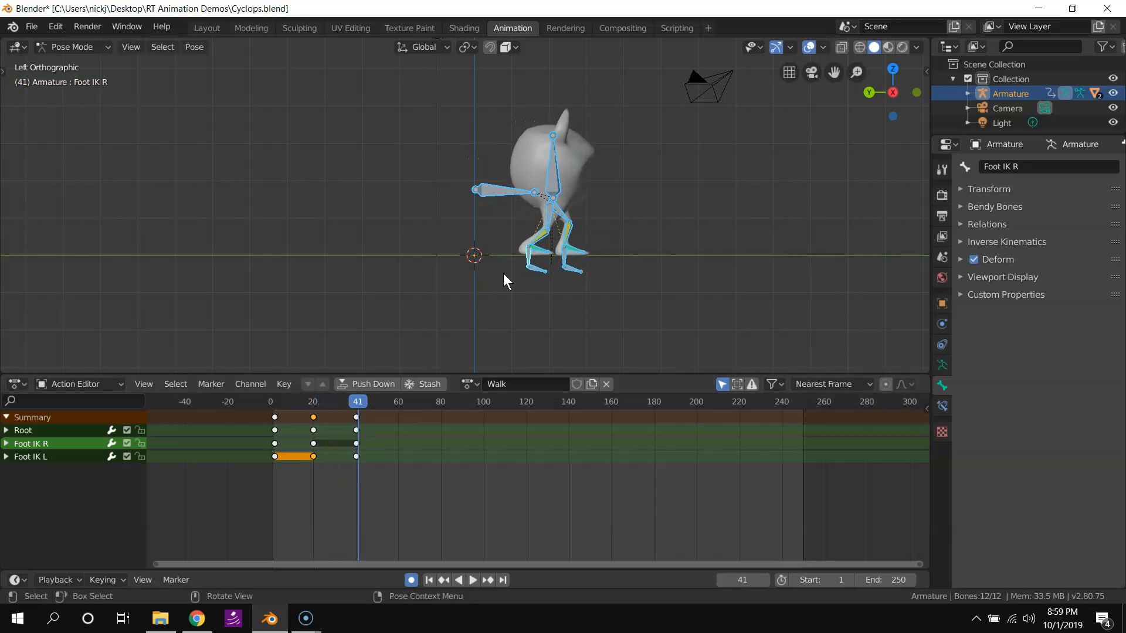
# At frame 10, raise Foot IK R about 0.3 m and rotate it about 34 degrees so the foot lifts off the ground.
pyautogui.moveTo(348, 403); pyautogui.dragTo(292, 429)
pyautogui.scroll(4, 501, 289)
pyautogui.click(506, 317)
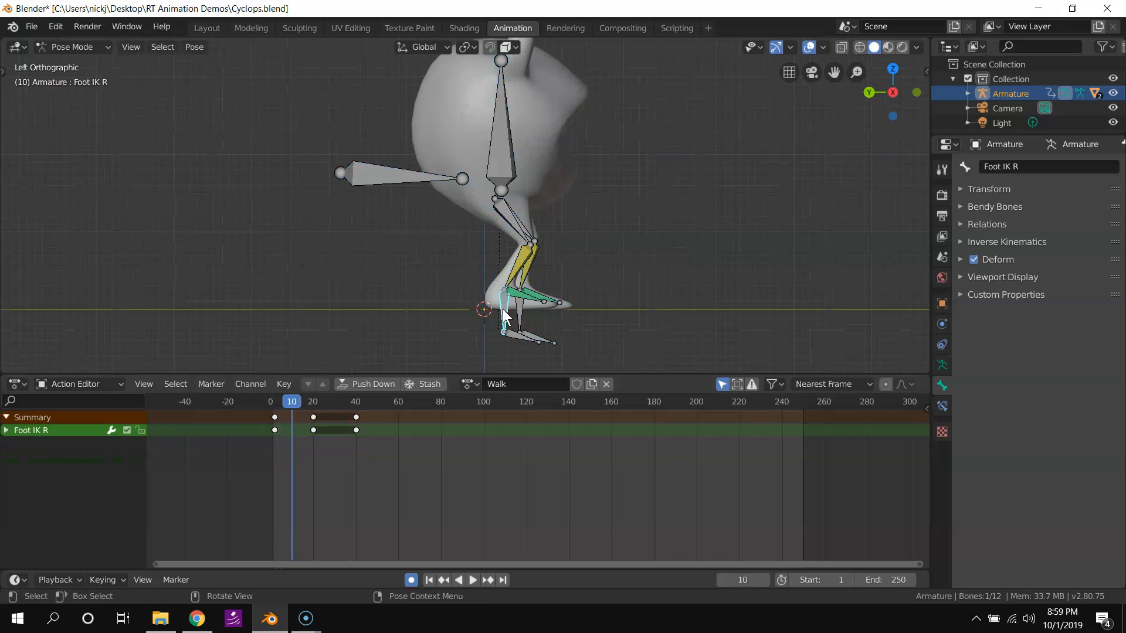
pyautogui.press('g')
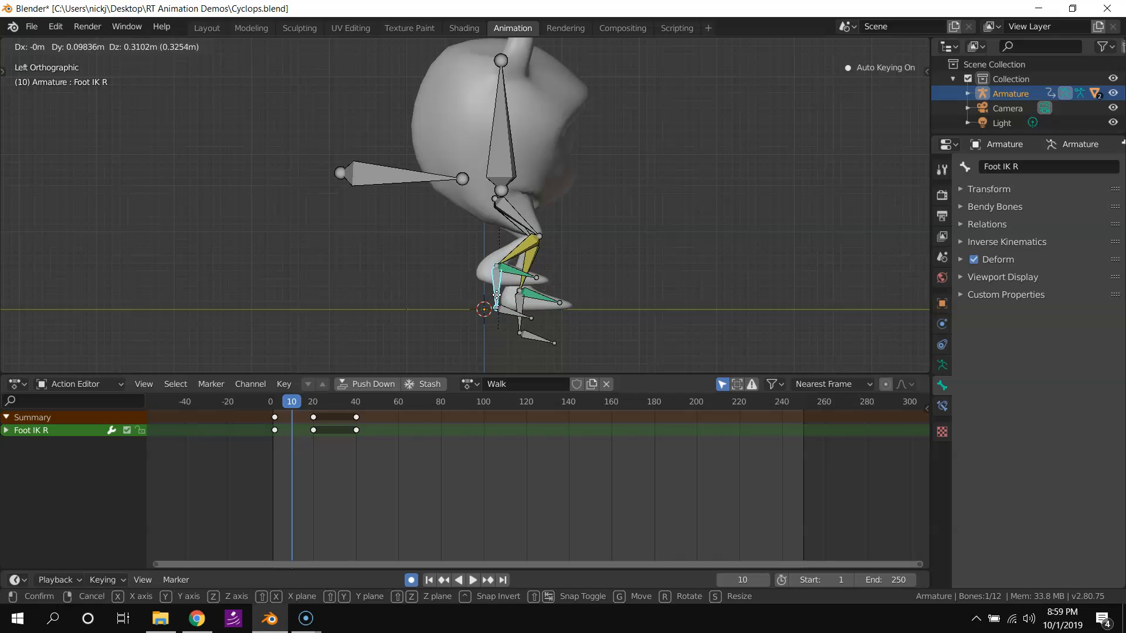
pyautogui.click(503, 302)
pyautogui.press('r')
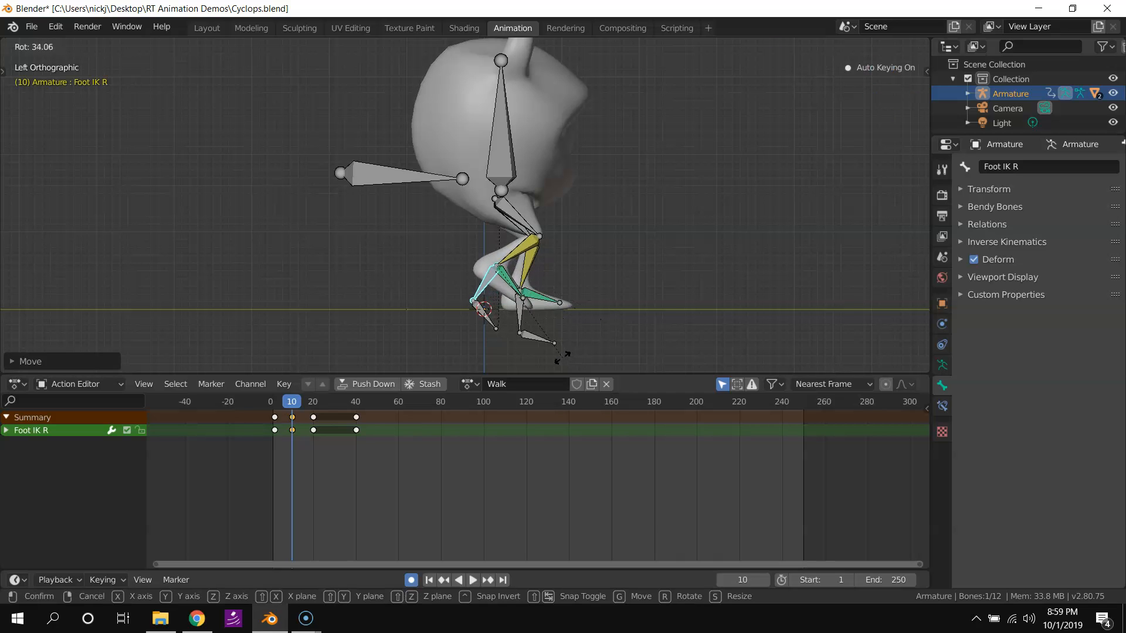
pyautogui.click(554, 354)
# At frame 30, lift Foot IK L off the ground in side view and rotate it over 50 degrees so the toes point down.
pyautogui.moveTo(296, 405); pyautogui.dragTo(304, 472)
pyautogui.moveTo(319, 484)
pyautogui.mouseDown()
pyautogui.moveTo(280, 468)
pyautogui.moveTo(335, 485)
pyautogui.mouseUp()
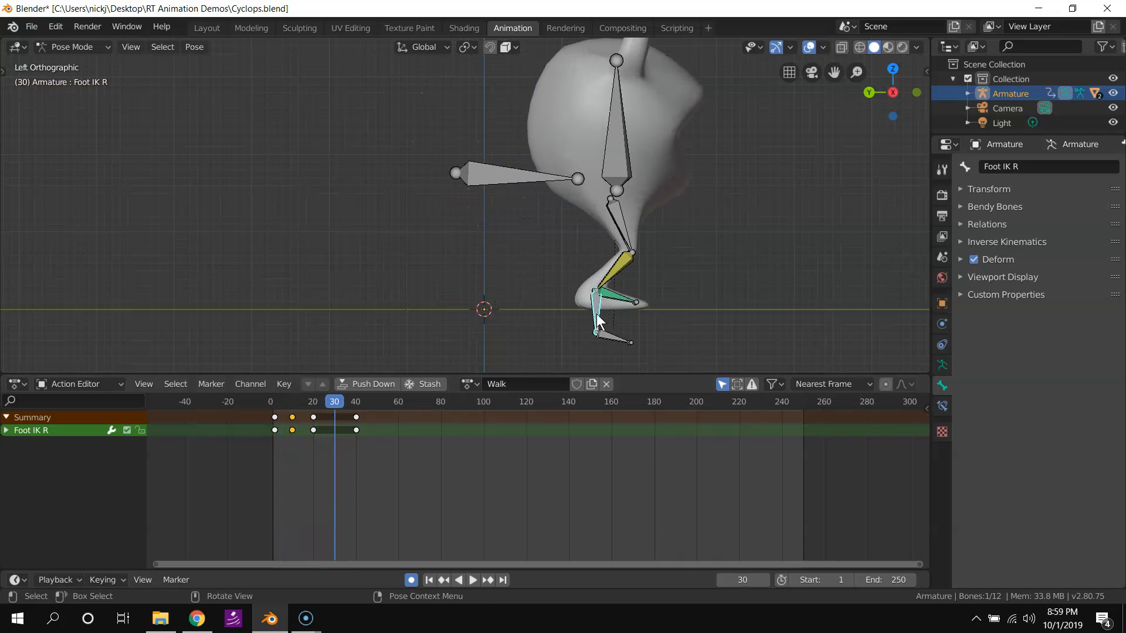
pyautogui.moveTo(597, 304); pyautogui.dragTo(571, 288, button='middle')
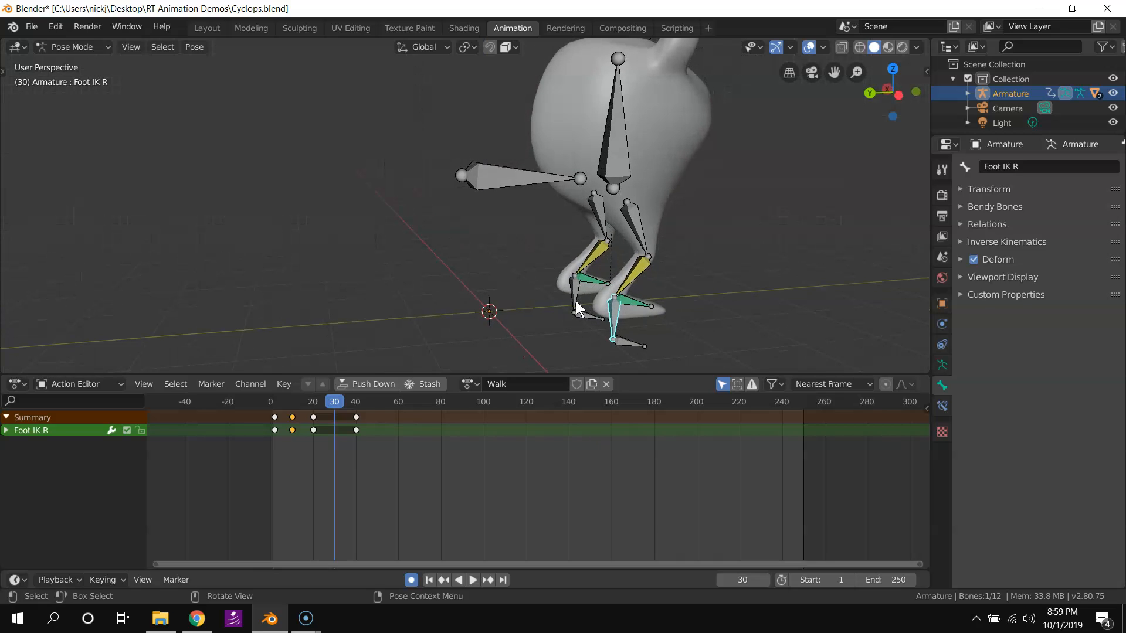
pyautogui.click(576, 301)
pyautogui.click(899, 95)
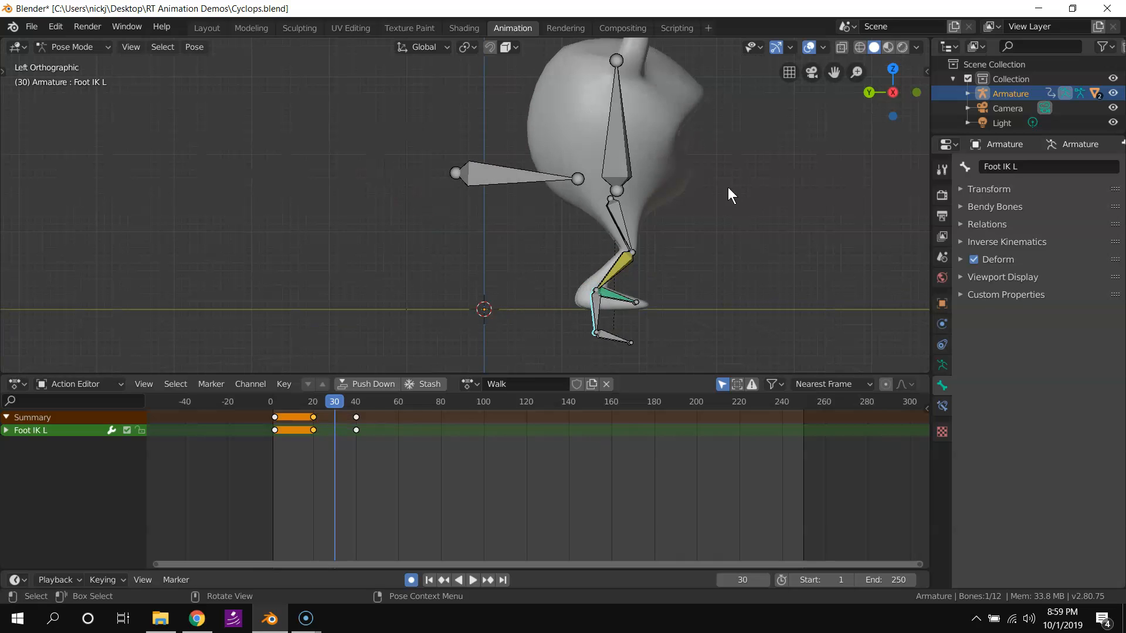
pyautogui.moveTo(335, 401)
pyautogui.mouseDown()
pyautogui.moveTo(312, 399)
pyautogui.moveTo(345, 412)
pyautogui.moveTo(321, 406)
pyautogui.moveTo(333, 409)
pyautogui.mouseUp()
pyautogui.press('space')
pyautogui.press('g')
pyautogui.click(590, 302)
pyautogui.press('r')
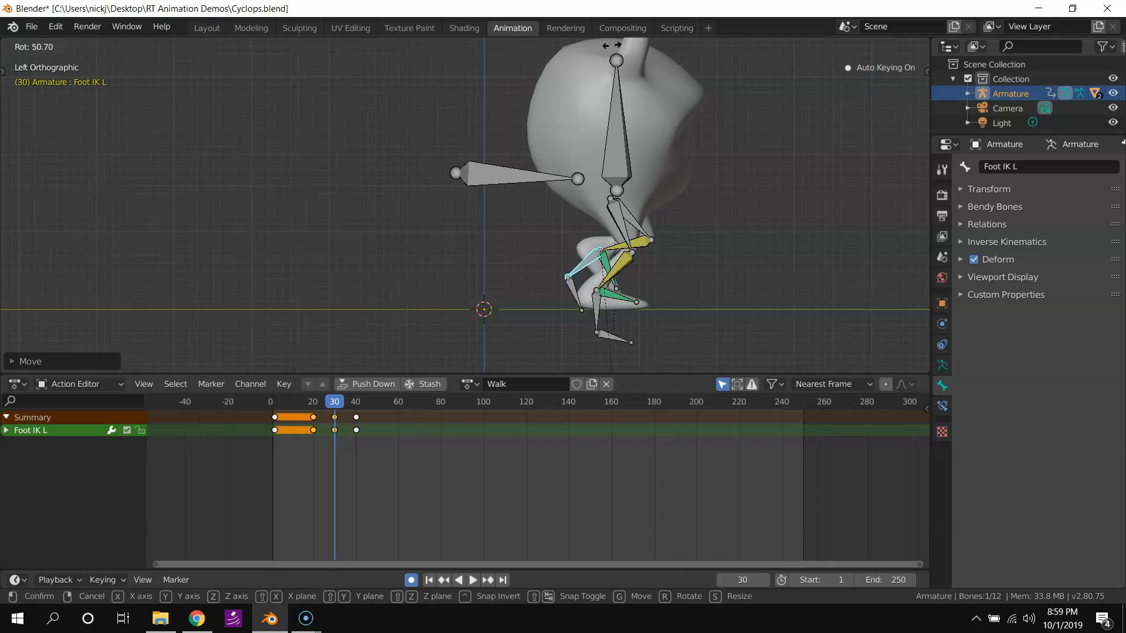
pyautogui.click(592, 69)
pyautogui.press('g')
pyautogui.click(600, 82)
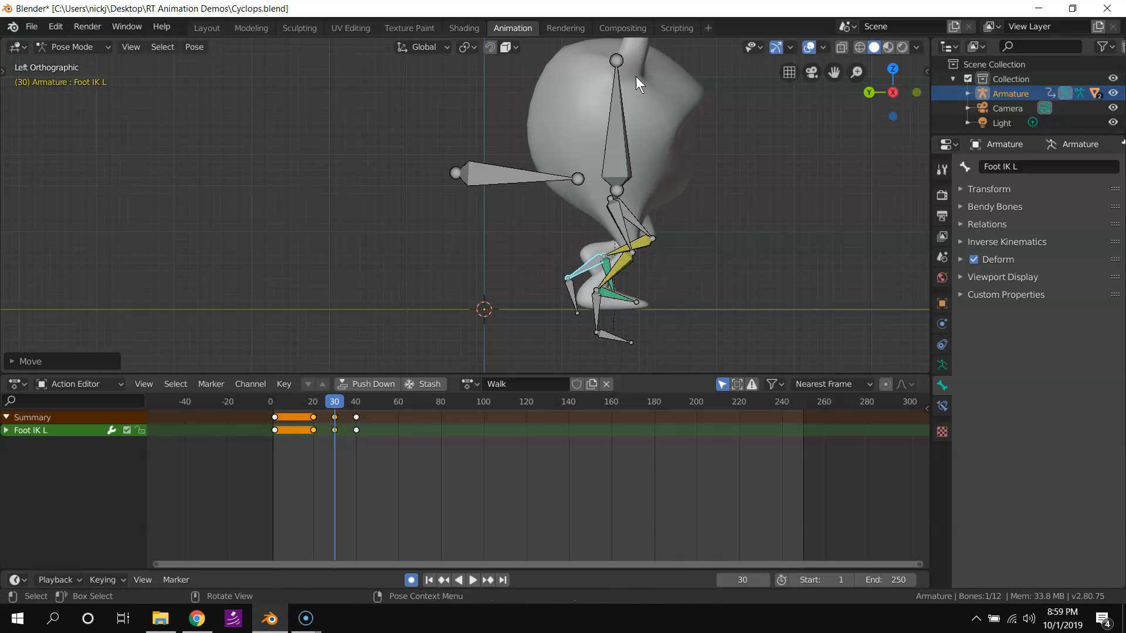
# Play the walk animation from the start to review the foot lifts, and return to the first keyframe.
pyautogui.moveTo(332, 399); pyautogui.dragTo(258, 425)
pyautogui.press('space')
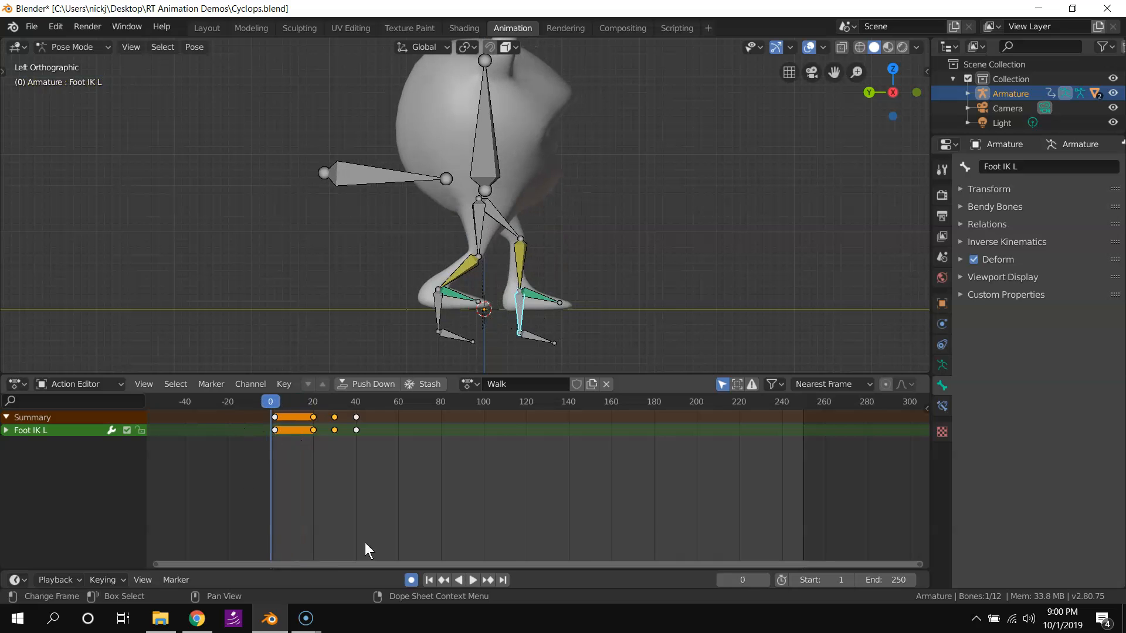
pyautogui.click(476, 579)
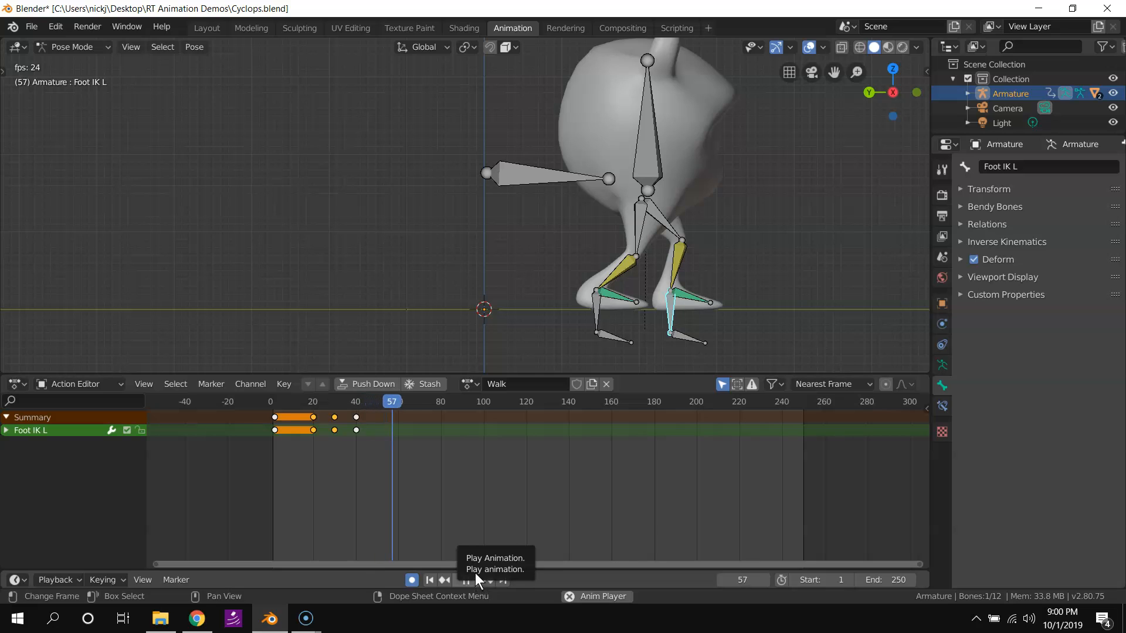
pyautogui.moveTo(359, 406); pyautogui.dragTo(201, 402)
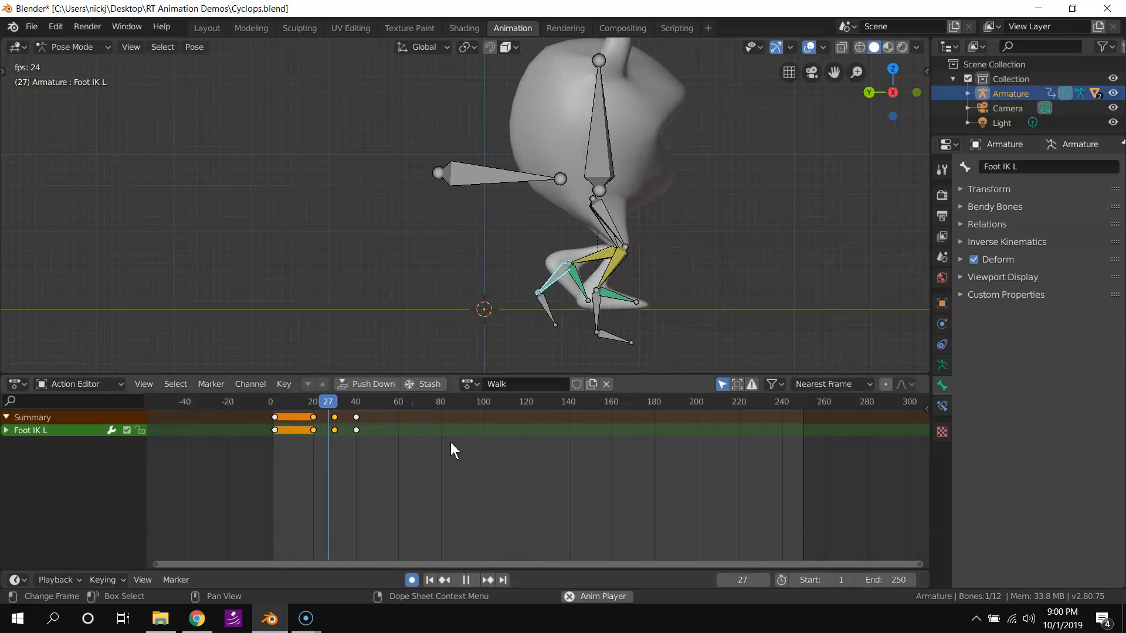
pyautogui.click(466, 578)
pyautogui.moveTo(381, 404); pyautogui.dragTo(273, 413)
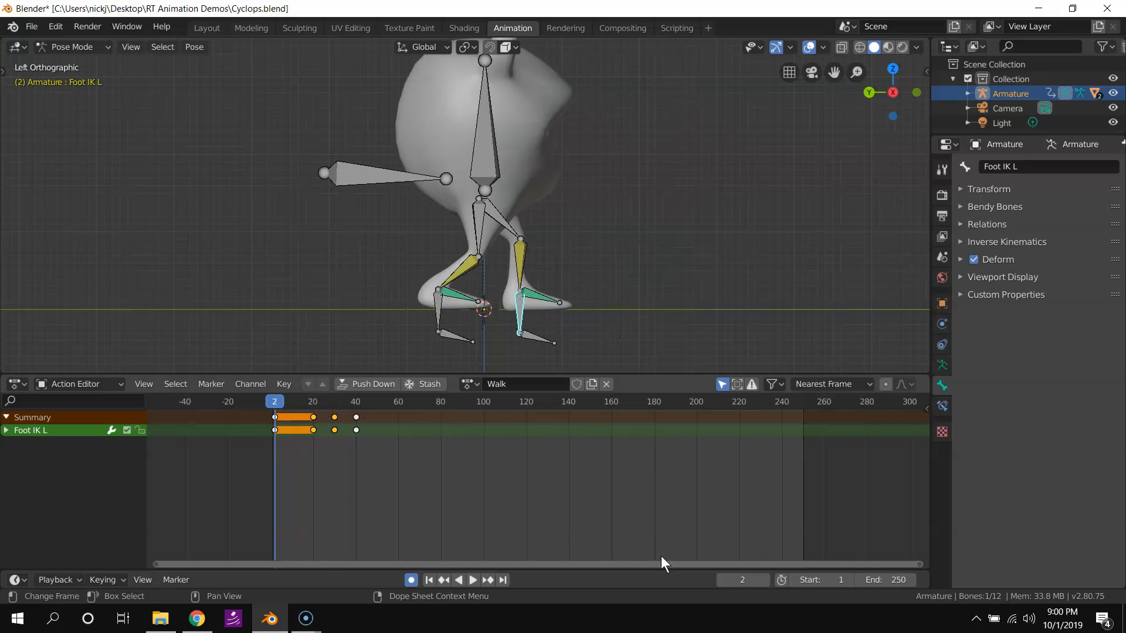
# Set the animation's end frame to 40.
pyautogui.click(883, 574)
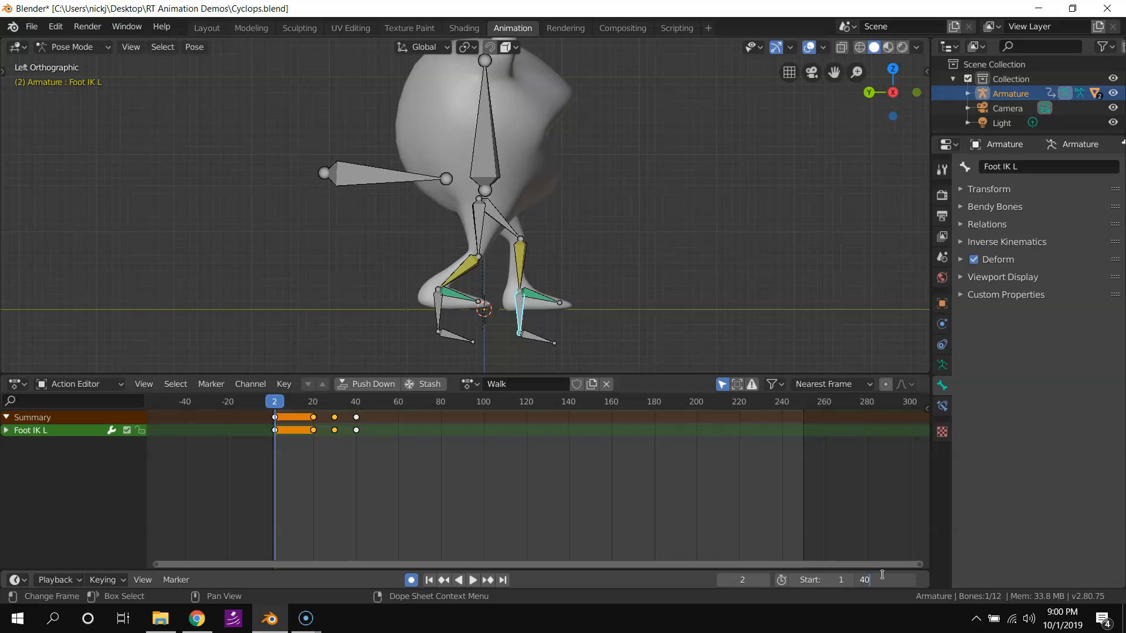
pyautogui.write('40')
pyautogui.press('Return')
# Play the looping walk from the start and examine it from several angles.
pyautogui.moveTo(287, 396); pyautogui.dragTo(270, 428)
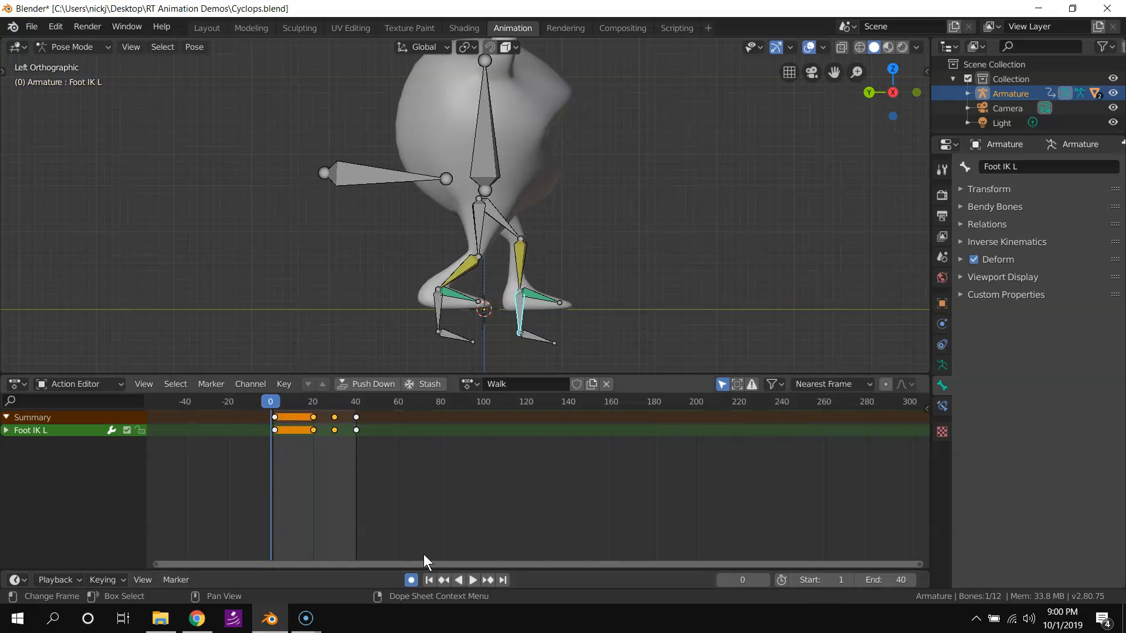
pyautogui.click(474, 578)
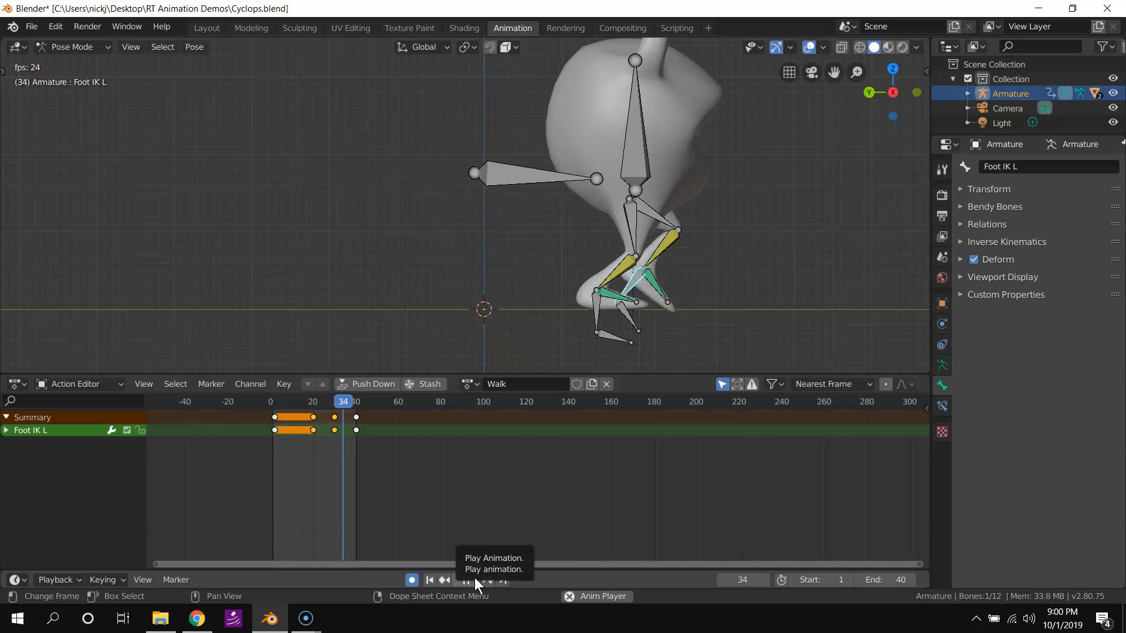
pyautogui.scroll(-5, 701, 311)
pyautogui.moveTo(748, 268); pyautogui.dragTo(613, 251, button='middle')
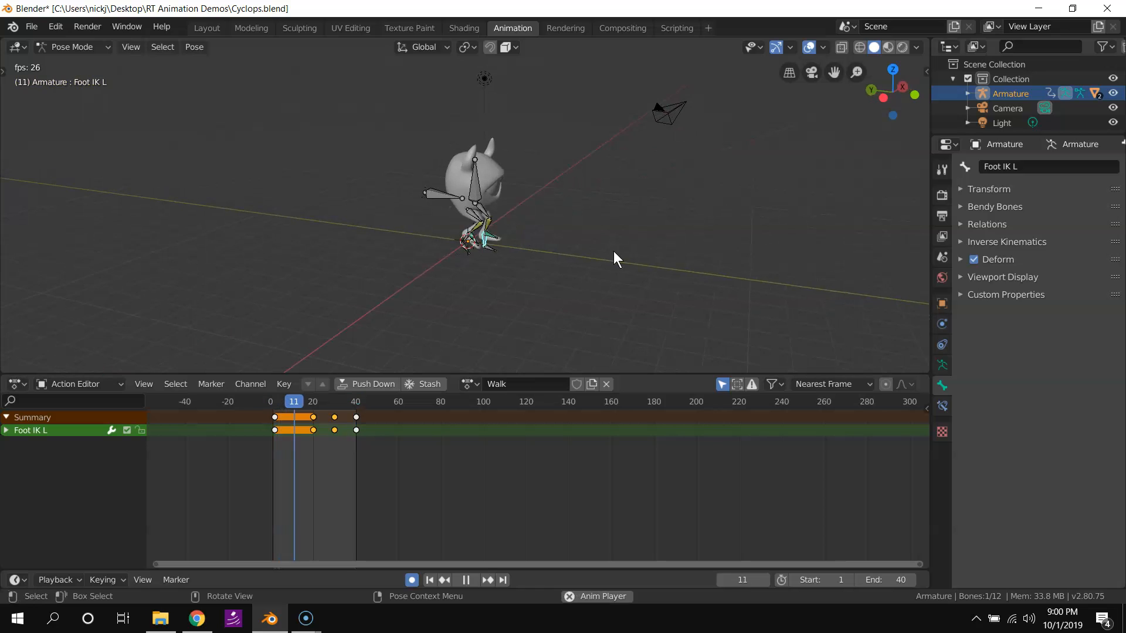
pyautogui.scroll(4, 498, 295)
pyautogui.moveTo(499, 295); pyautogui.dragTo(469, 293, button='middle')
pyautogui.click(466, 580)
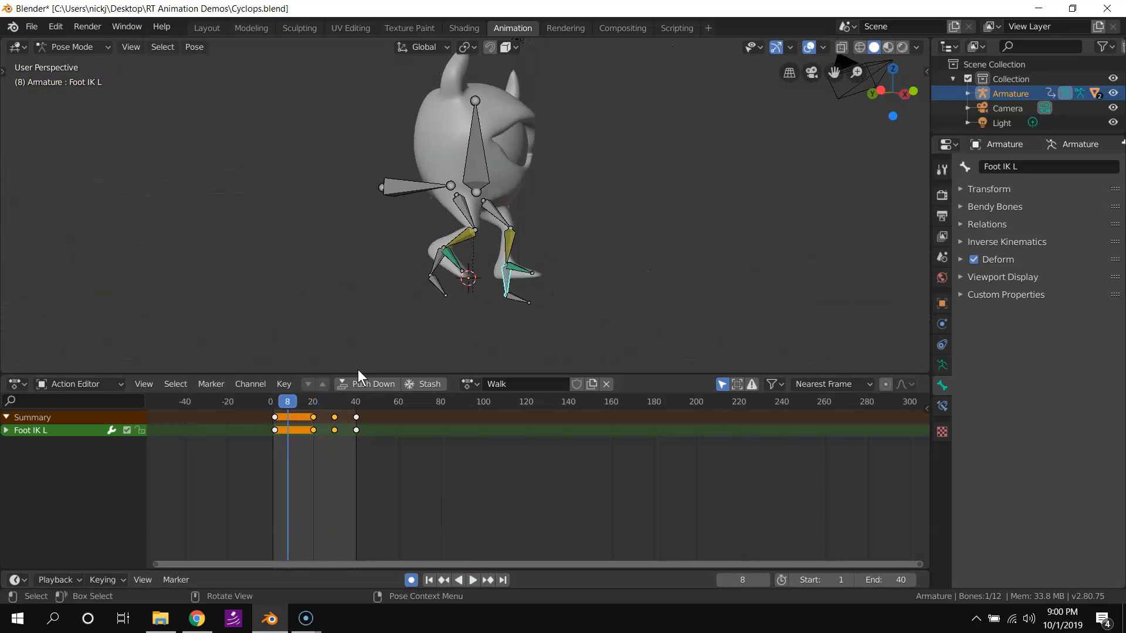
# Move the Root bone slightly up and forward at frame 10 in side view.
pyautogui.click(474, 184)
pyautogui.moveTo(435, 191); pyautogui.dragTo(406, 180, button='middle')
pyautogui.click(406, 182)
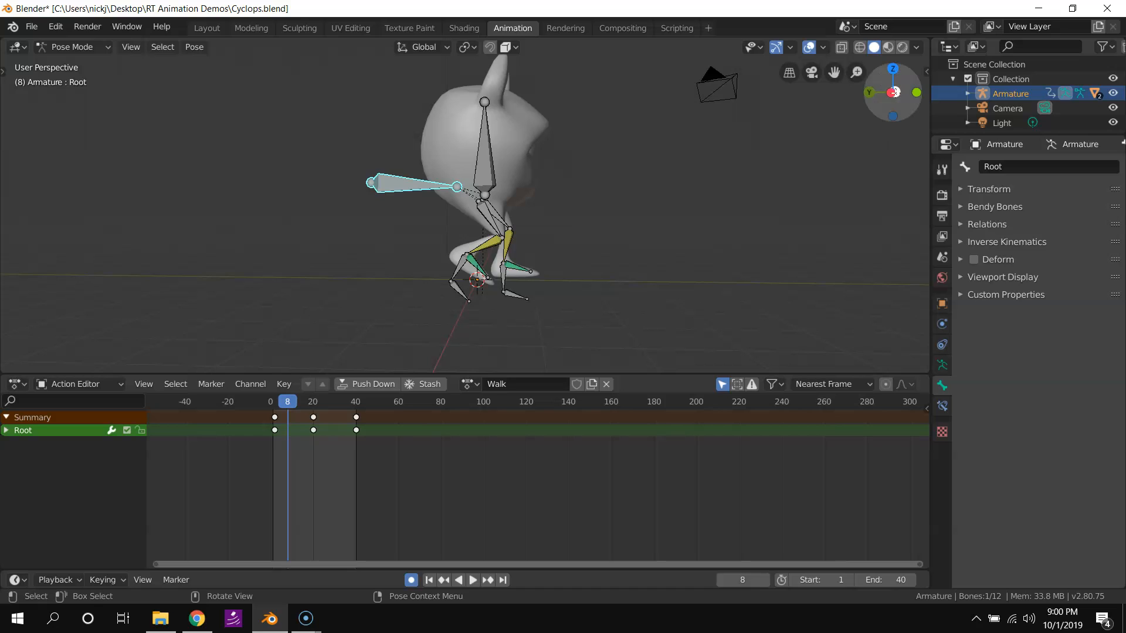
pyautogui.click(894, 92)
pyautogui.moveTo(293, 397); pyautogui.dragTo(283, 397)
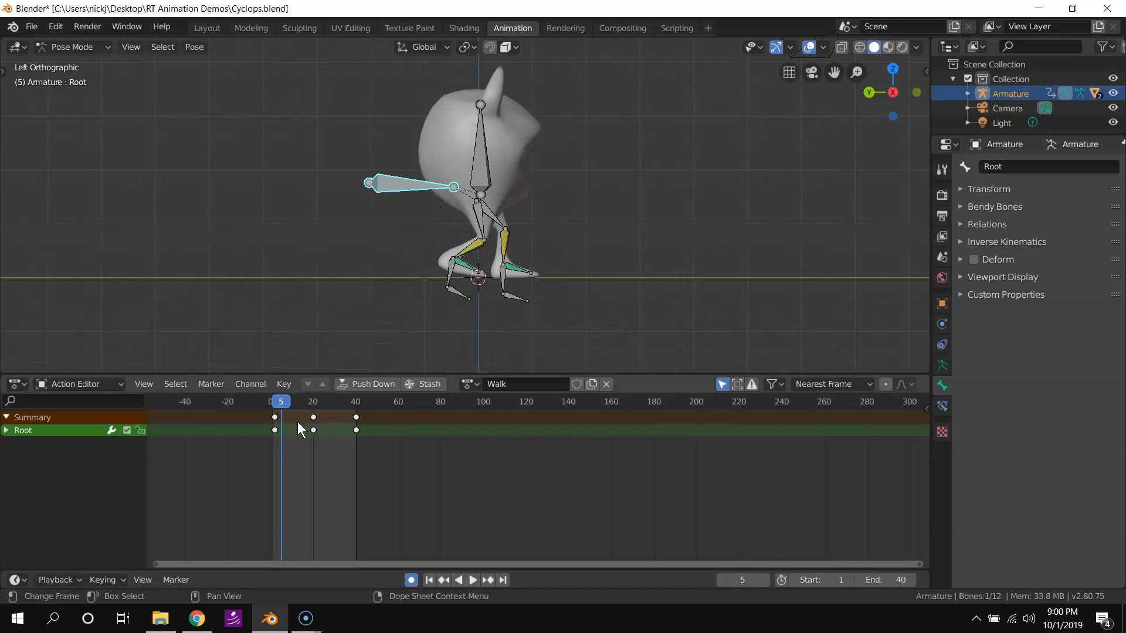
pyautogui.moveTo(278, 408); pyautogui.dragTo(292, 409)
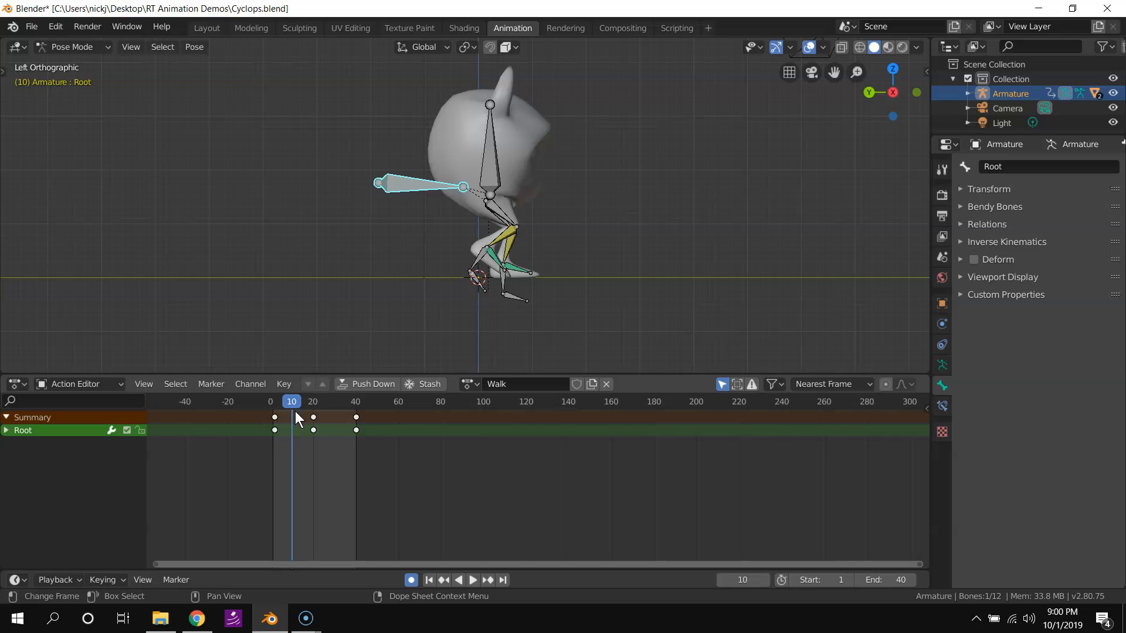
pyautogui.press('g')
pyautogui.click(589, 296)
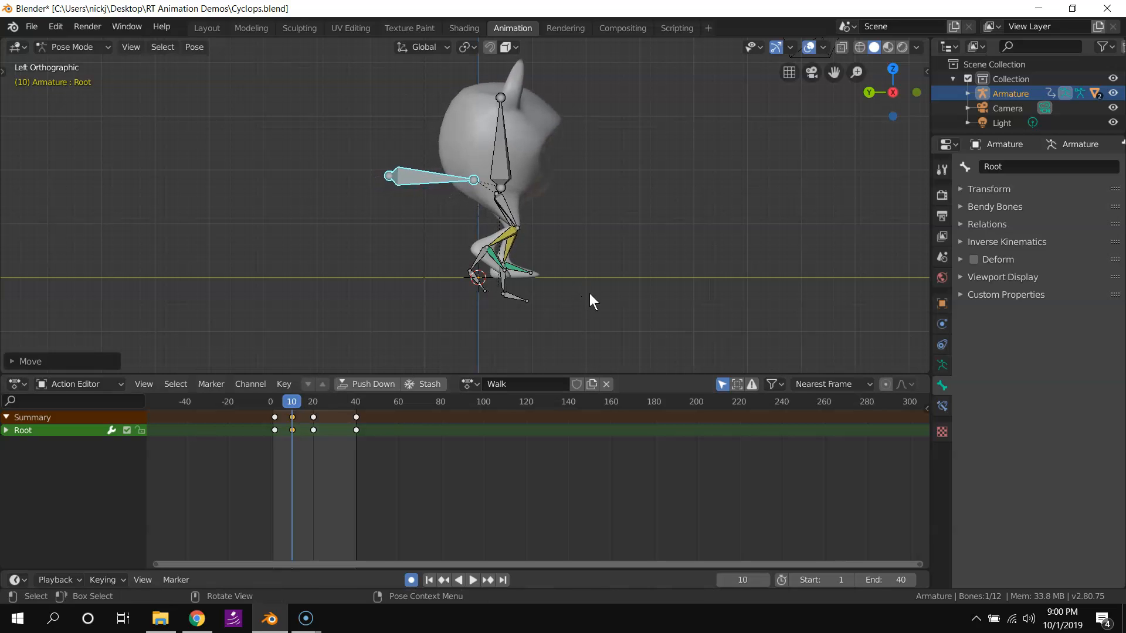
# Tilt the Root bone sideways around the Y axis at frame 10, turning it over 7 degrees in front view.
pyautogui.press('r')
pyautogui.press('y')
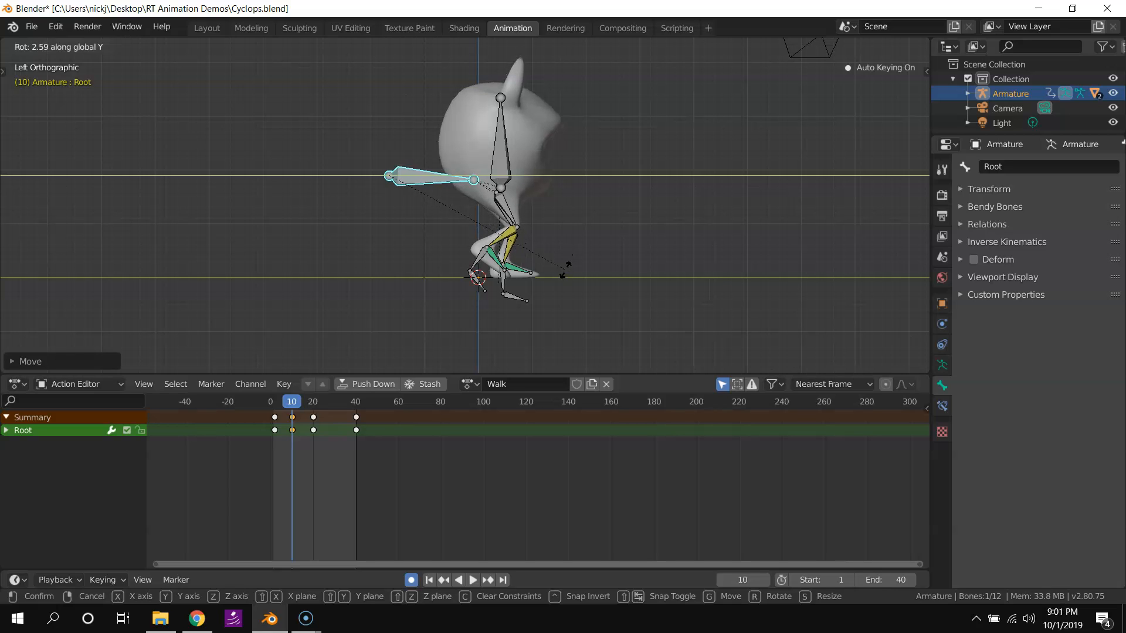
pyautogui.click(566, 267)
pyautogui.moveTo(574, 275); pyautogui.dragTo(442, 279, button='middle')
pyautogui.click(892, 93)
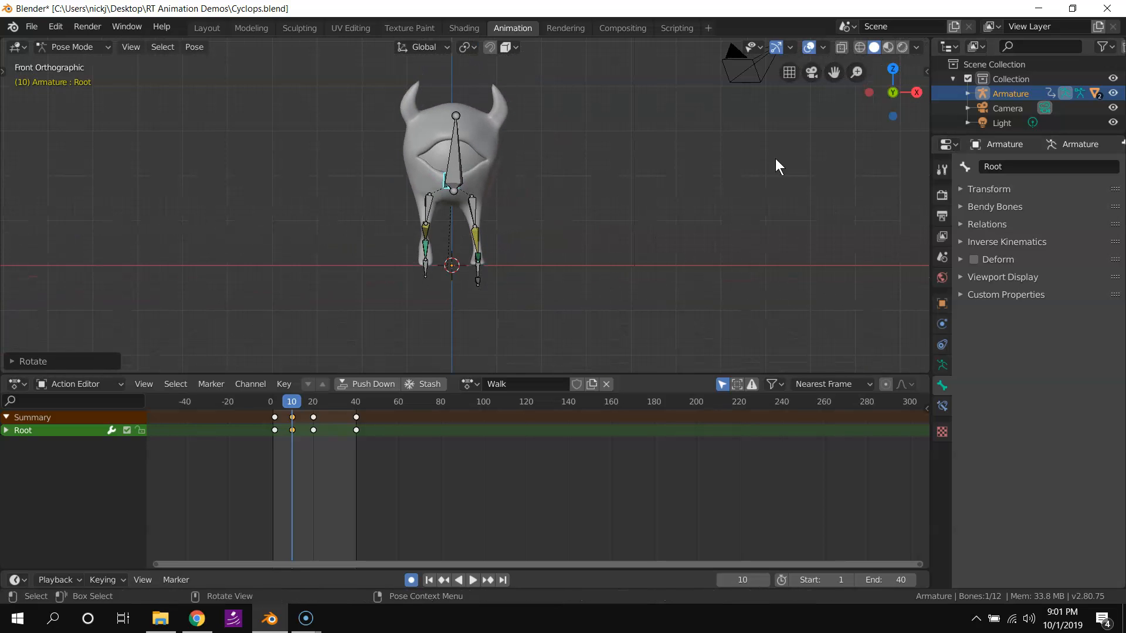
pyautogui.press('r')
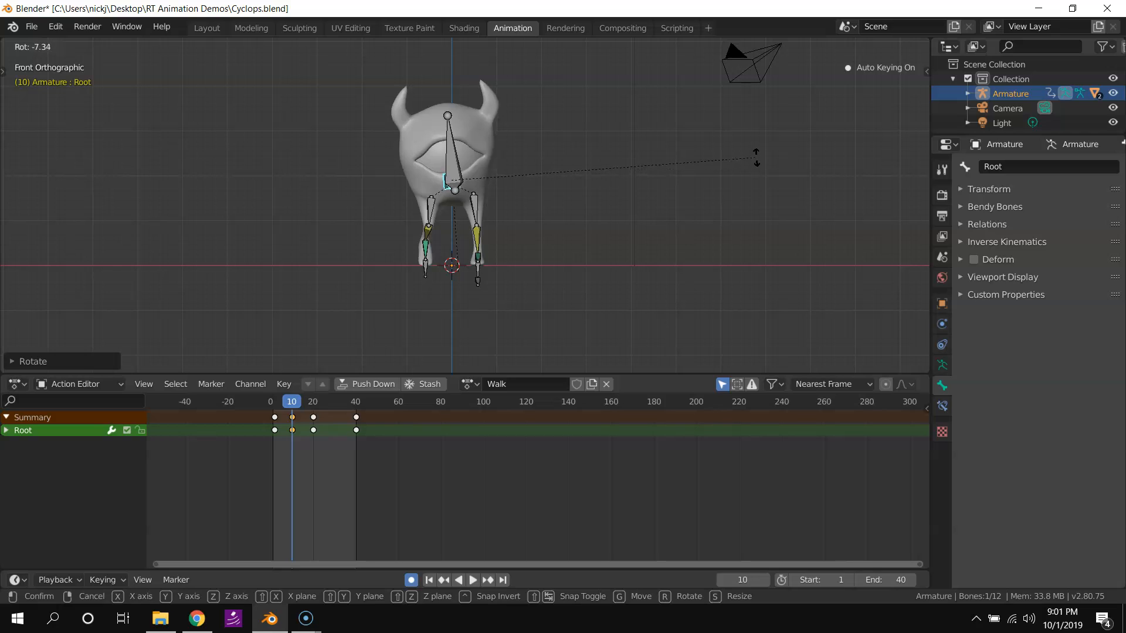
pyautogui.click(755, 144)
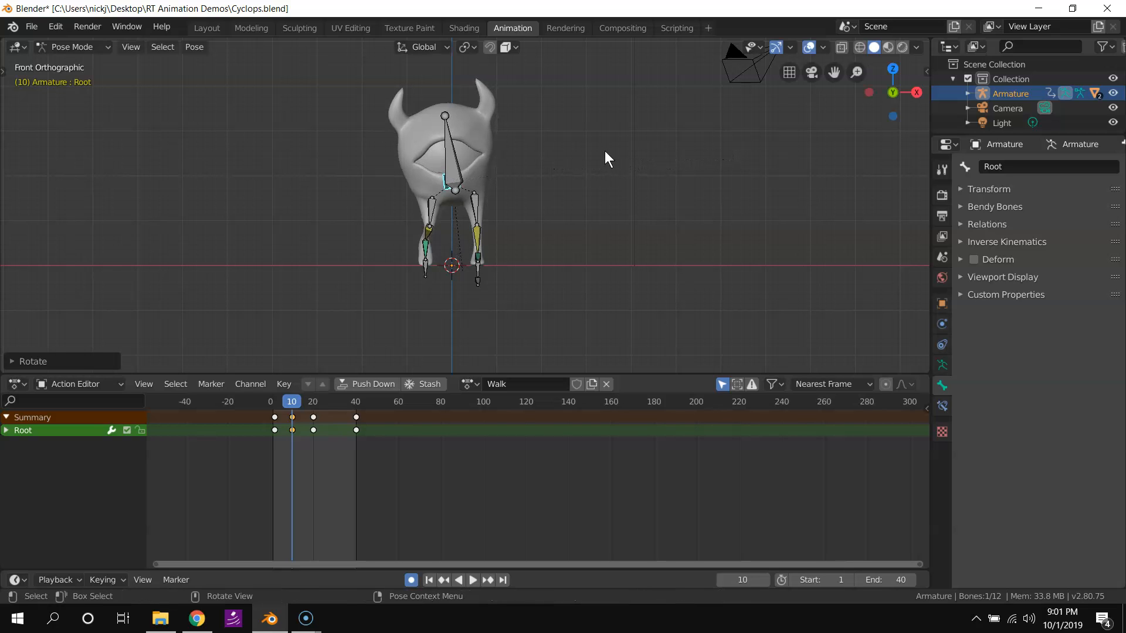
# Try to counter-rotate the Head bone about 9 degrees at frame 10.
pyautogui.click(459, 135)
pyautogui.press('r')
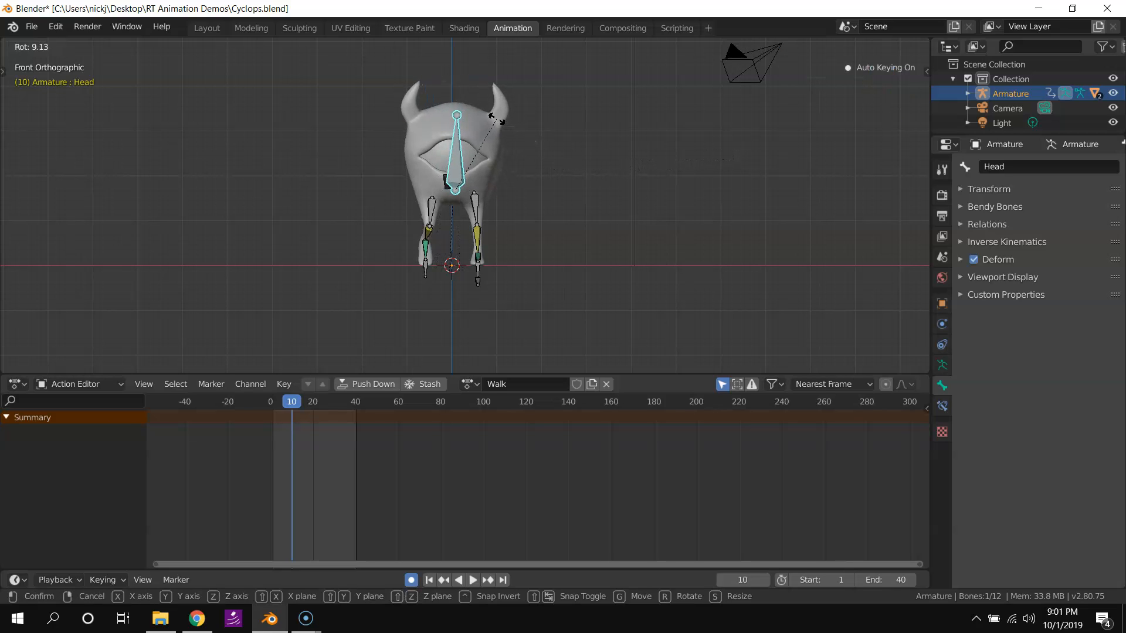
pyautogui.click(496, 120)
pyautogui.hotkey('ctrl', 'z')
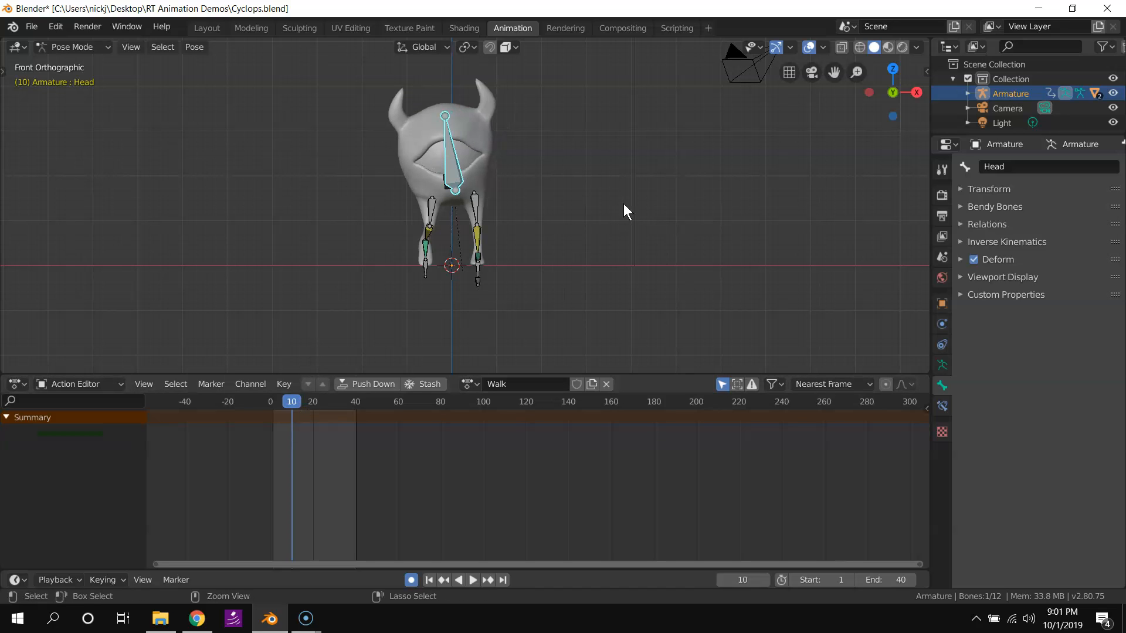
pyautogui.hotkey('ctrl', 'z')
# Raise the Root bone slightly along the Z axis at frame 30 and tilt it about 4.4 degrees in front view.
pyautogui.moveTo(293, 401); pyautogui.dragTo(335, 435)
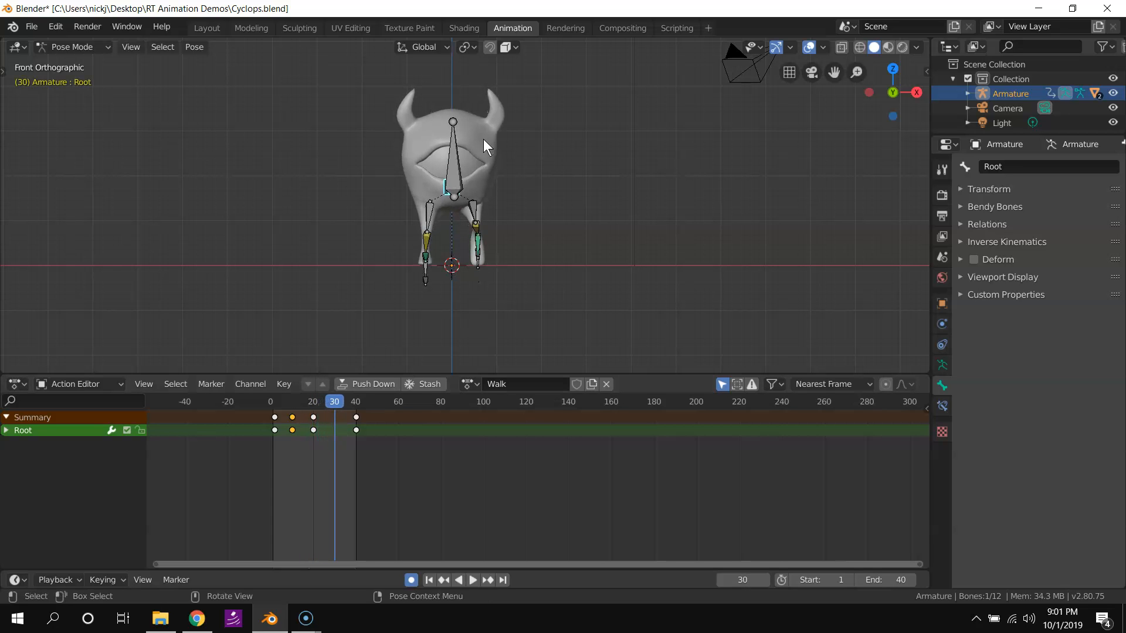
pyautogui.click(455, 152)
pyautogui.moveTo(428, 216); pyautogui.dragTo(491, 246, button='middle')
pyautogui.click(470, 196)
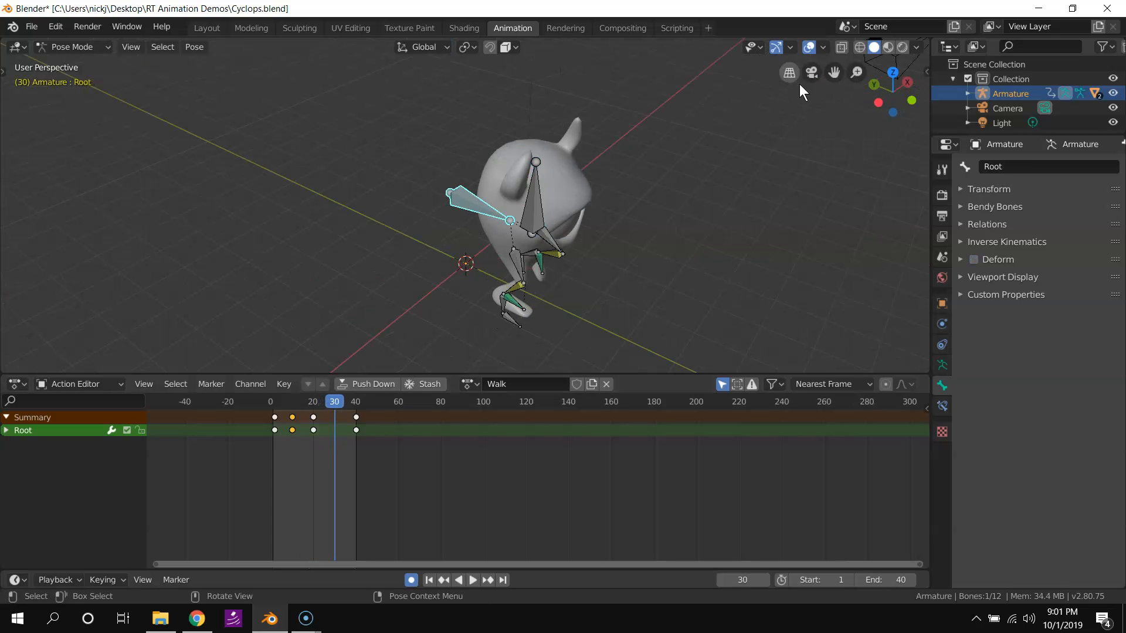
pyautogui.click(909, 103)
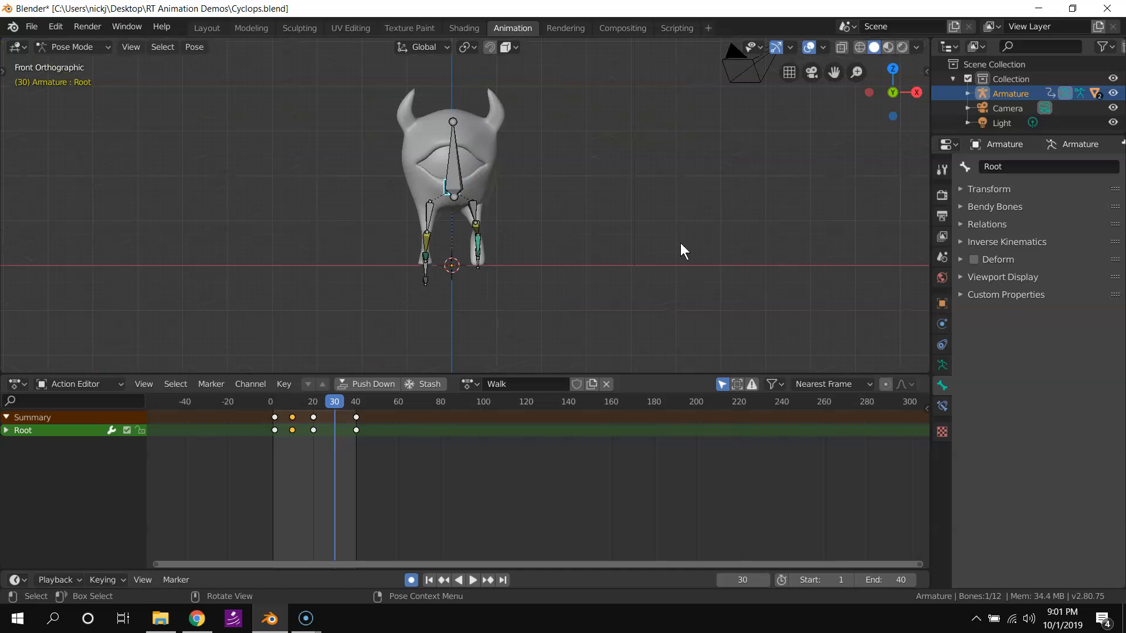
pyautogui.press('g')
pyautogui.press('z')
pyautogui.click(591, 219)
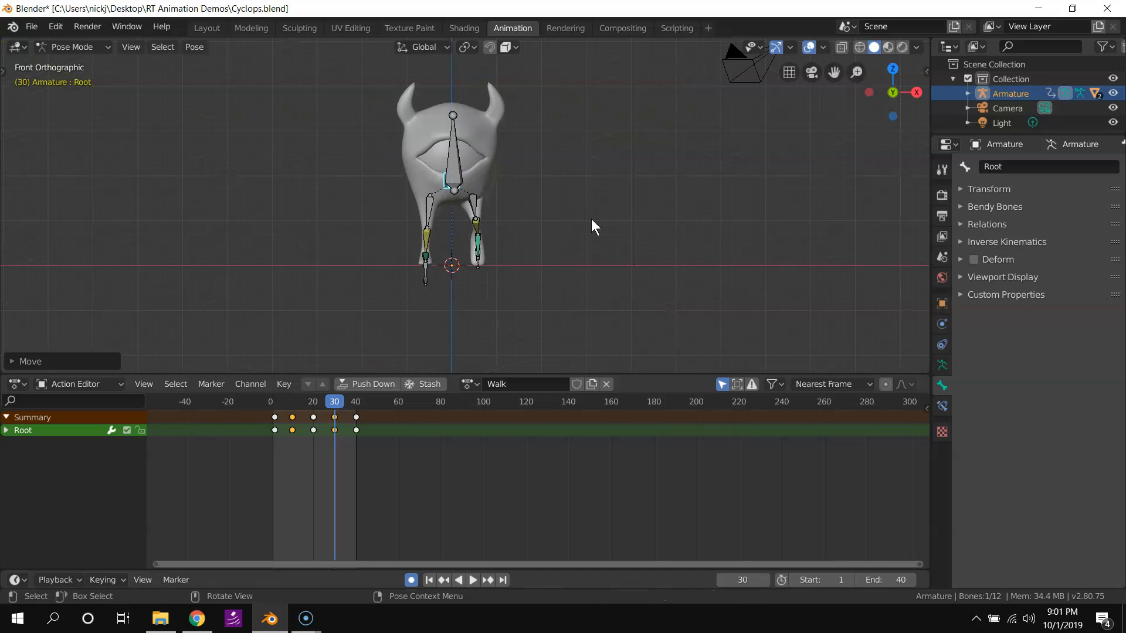
pyautogui.press('r')
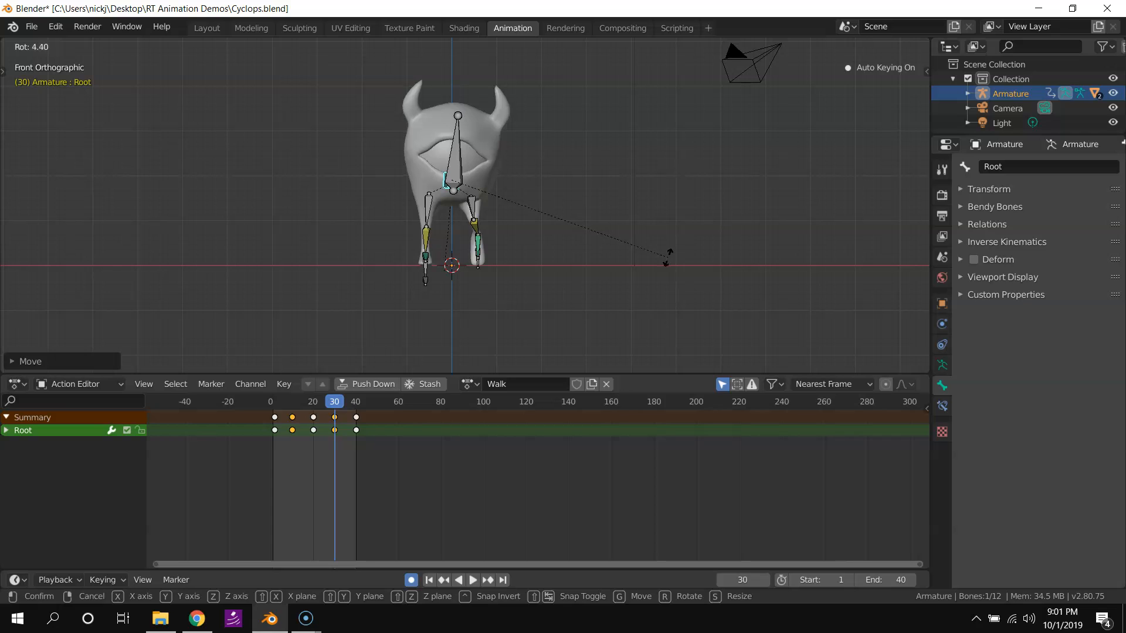
pyautogui.click(665, 258)
# Play the looping walk from the start and examine the Root's bob and tilt from the side and front.
pyautogui.moveTo(333, 403); pyautogui.dragTo(234, 427)
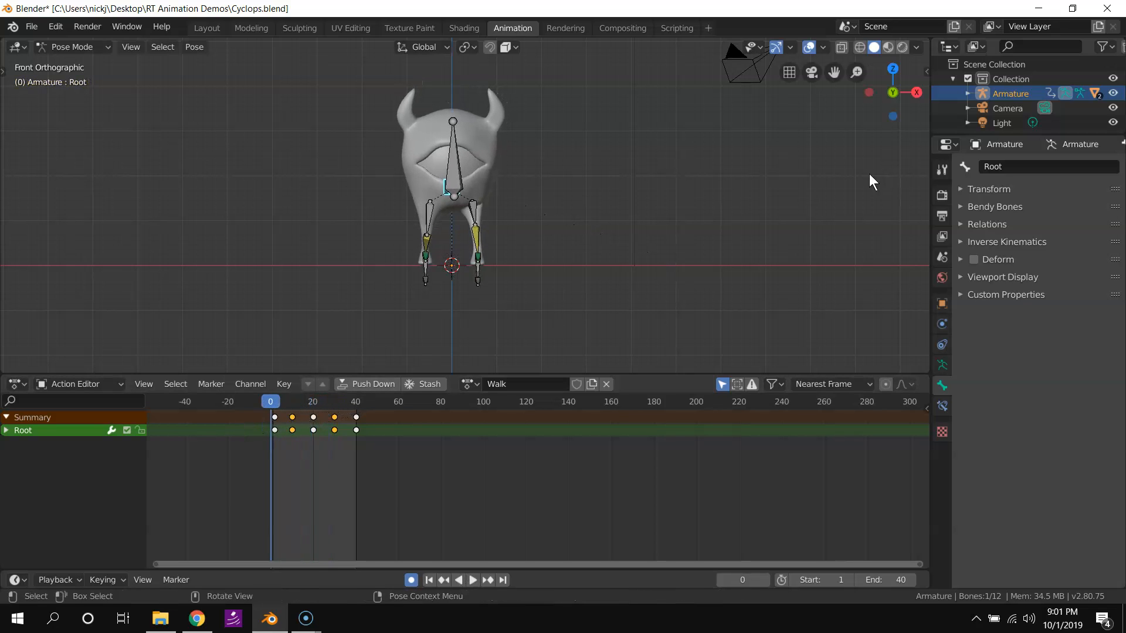
pyautogui.click(868, 93)
pyautogui.moveTo(614, 245); pyautogui.dragTo(550, 319, button='middle')
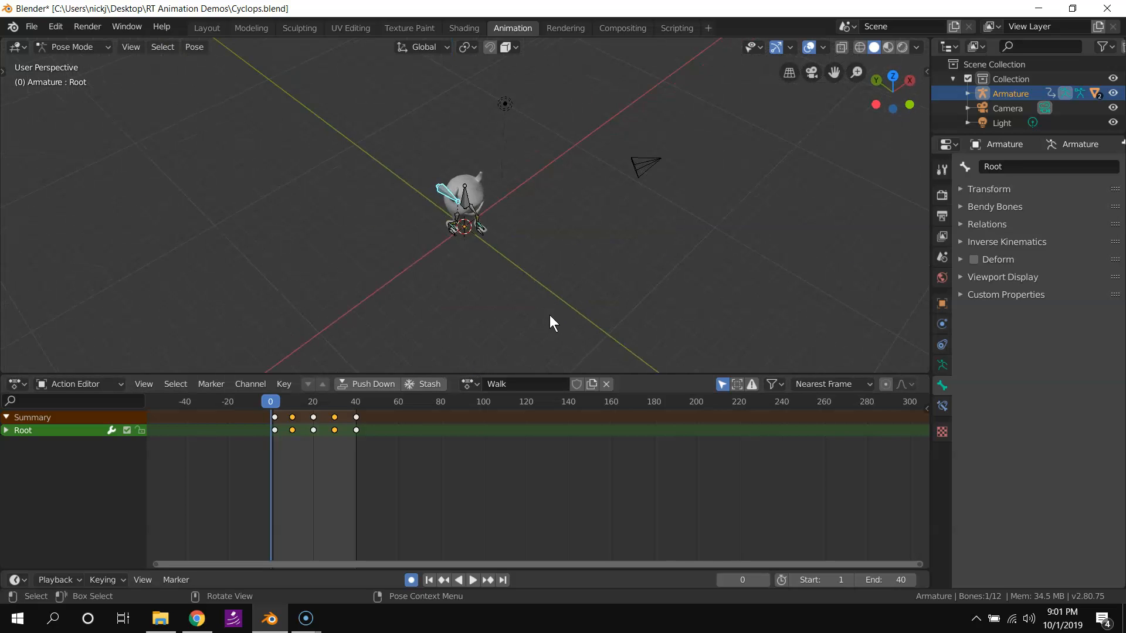
pyautogui.scroll(5, 582, 296)
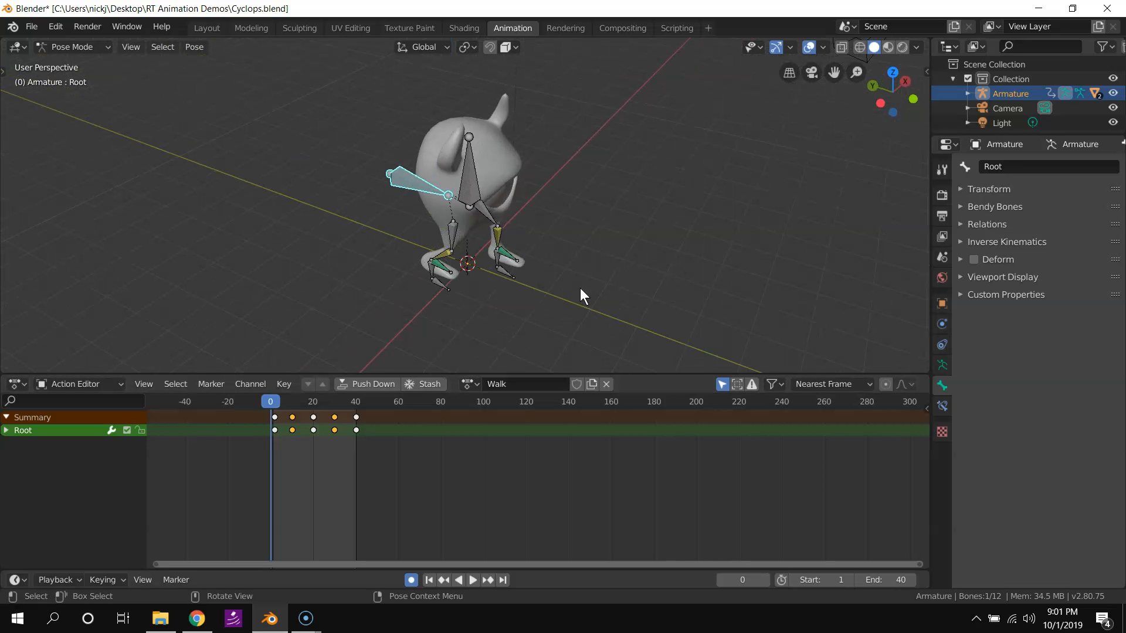
pyautogui.click(474, 578)
pyautogui.scroll(-3, 637, 278)
pyautogui.moveTo(636, 277); pyautogui.dragTo(521, 307, button='middle')
pyautogui.scroll(4, 439, 279)
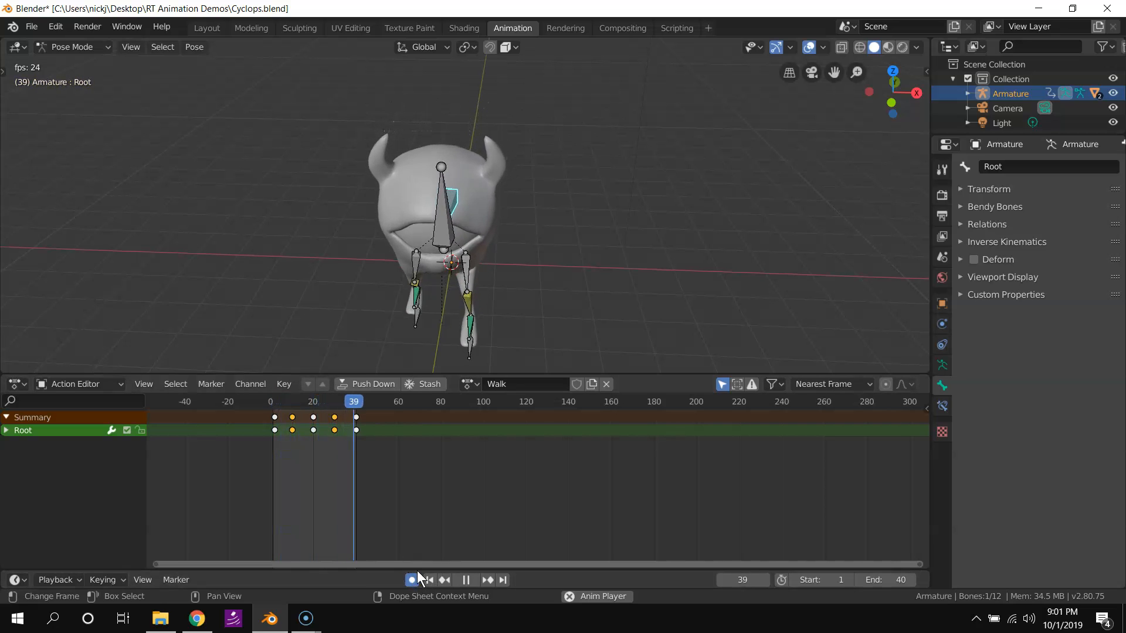
pyautogui.click(469, 579)
# Give the Walk action a fake user and duplicate it as a new action named Idle.
pyautogui.moveTo(303, 401); pyautogui.dragTo(275, 410)
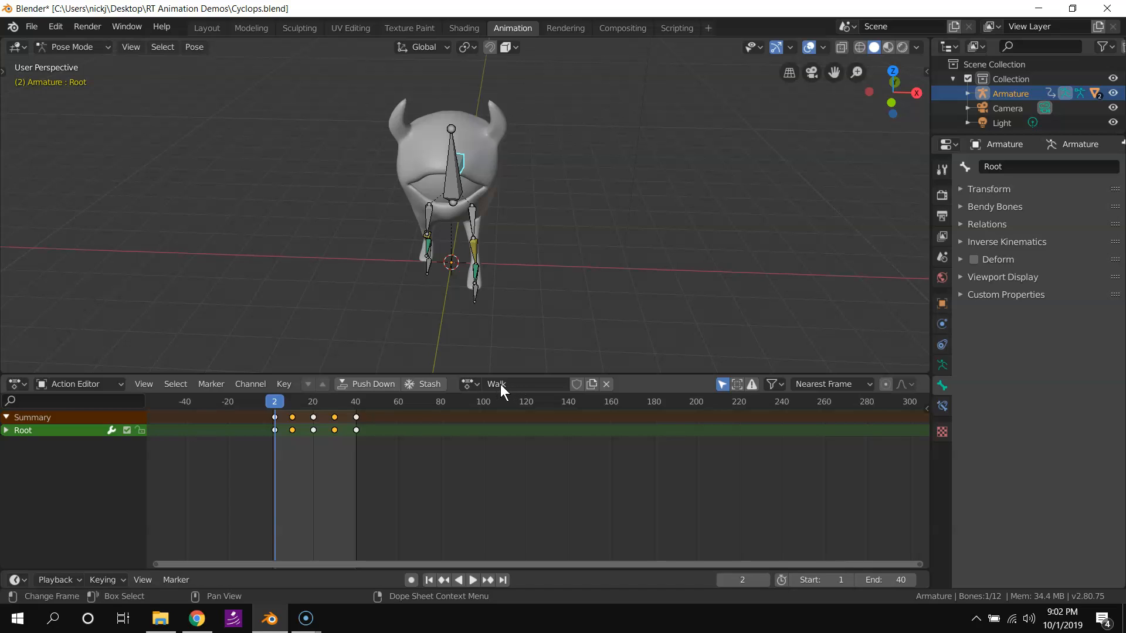
pyautogui.click(577, 384)
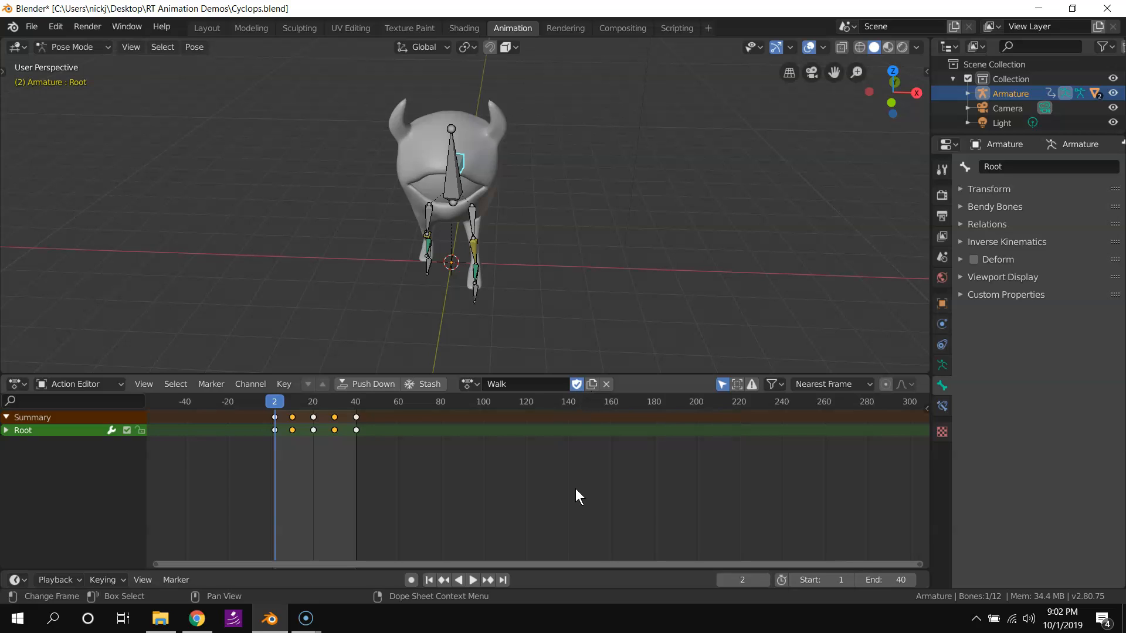
pyautogui.click(593, 385)
pyautogui.click(523, 383)
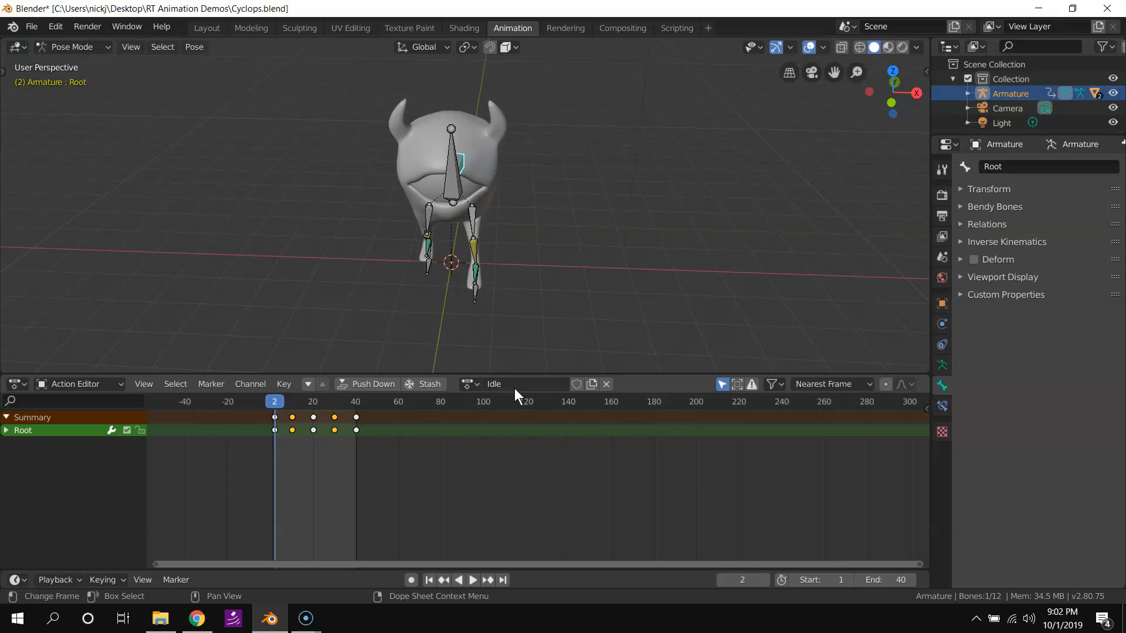
# Switch to the Walk action and back to the Idle action.
pyautogui.click(474, 384)
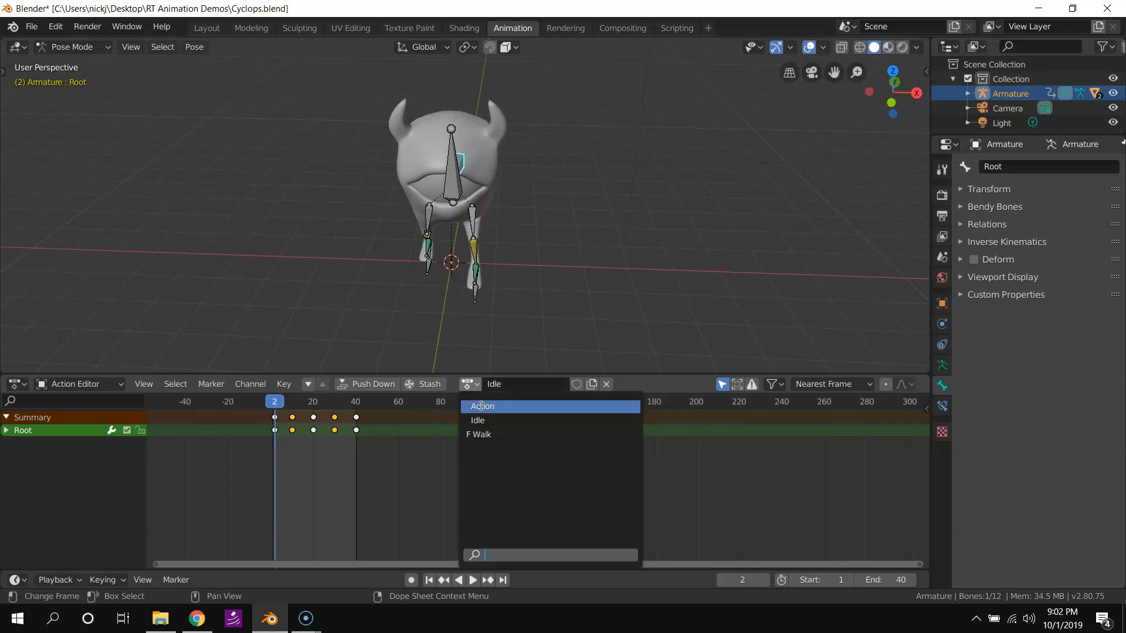
pyautogui.click(482, 435)
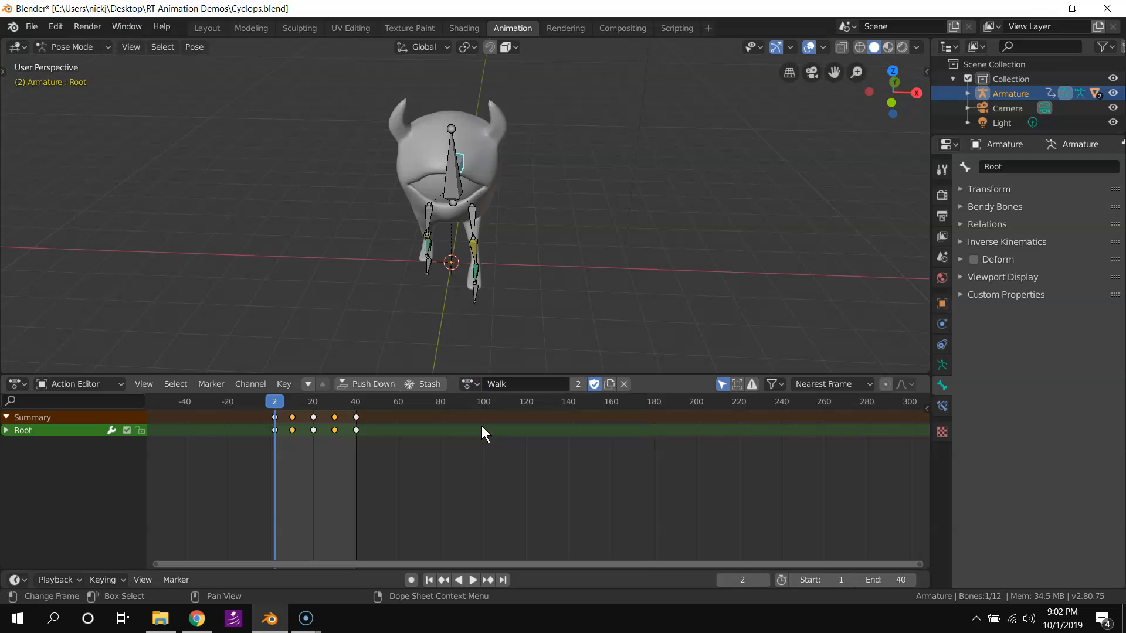
pyautogui.click(466, 382)
pyautogui.click(486, 422)
# Try to bring the Foot IK R and Foot IK L bones together beneath the body at frame 2 in side view.
pyautogui.moveTo(256, 312); pyautogui.dragTo(368, 305, button='middle')
pyautogui.moveTo(368, 357); pyautogui.dragTo(510, 288, button='middle')
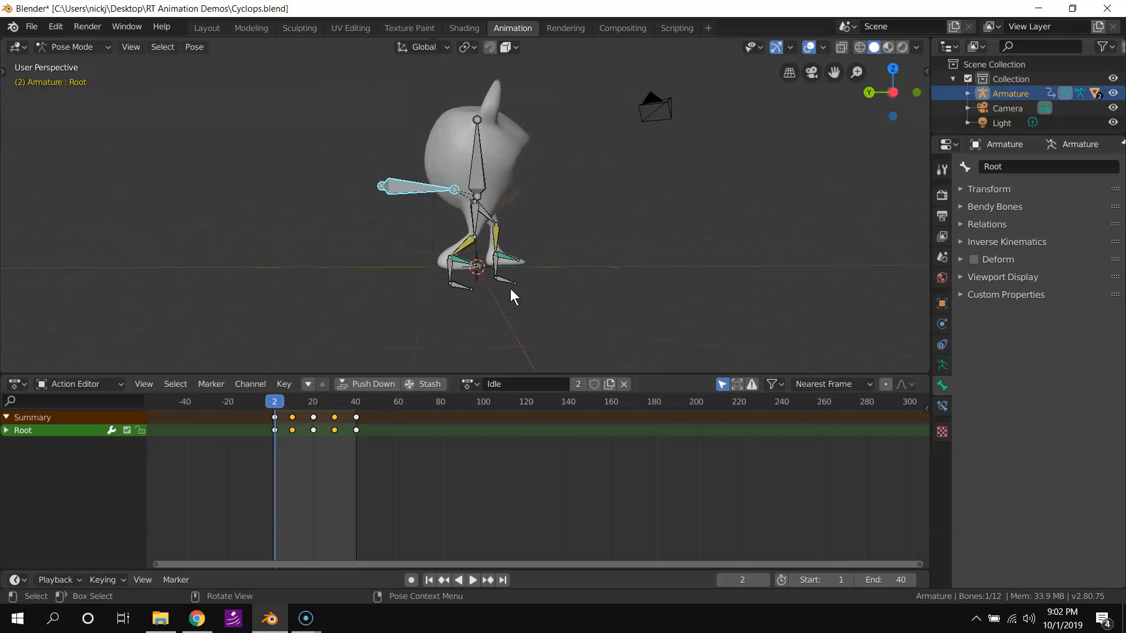
pyautogui.click(449, 270)
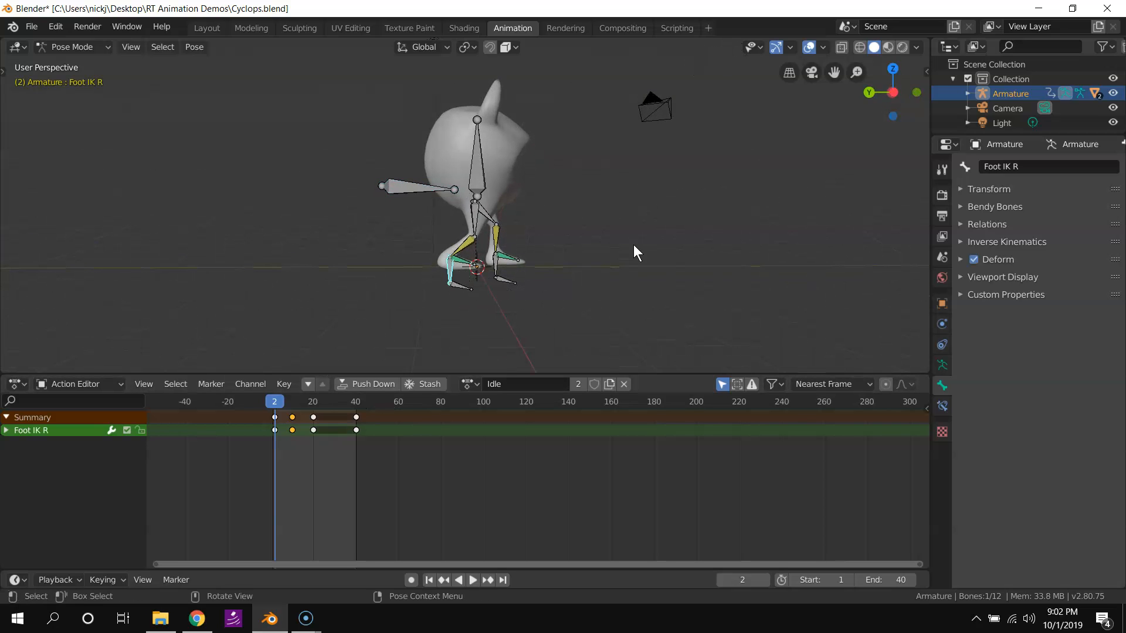
pyautogui.click(895, 92)
pyautogui.scroll(3, 585, 238)
pyautogui.press('g')
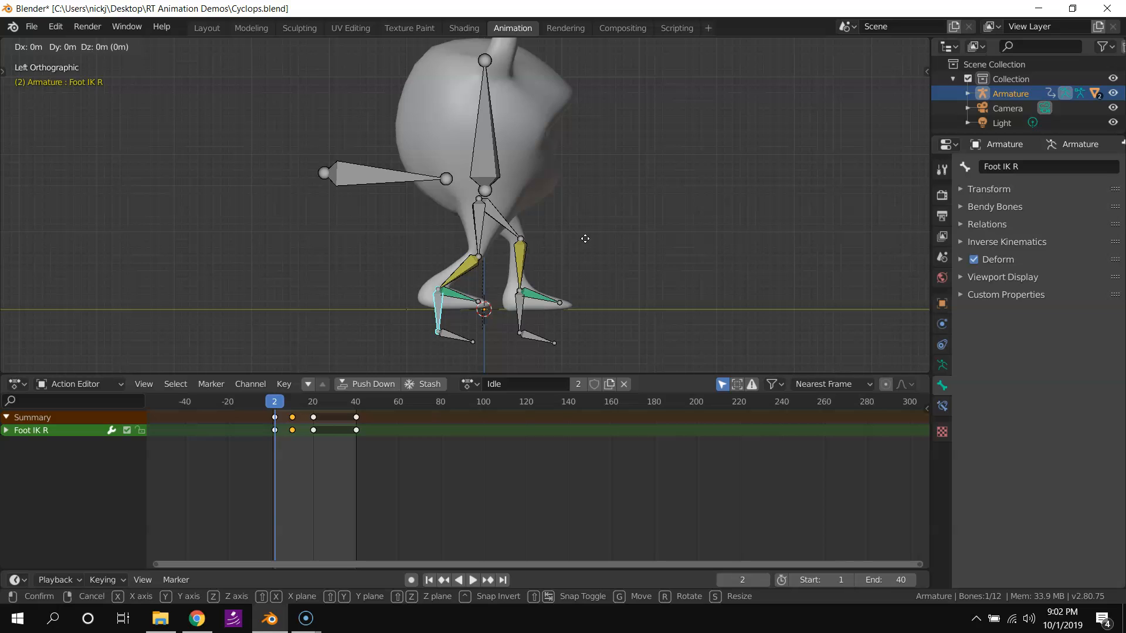
pyautogui.click(589, 299)
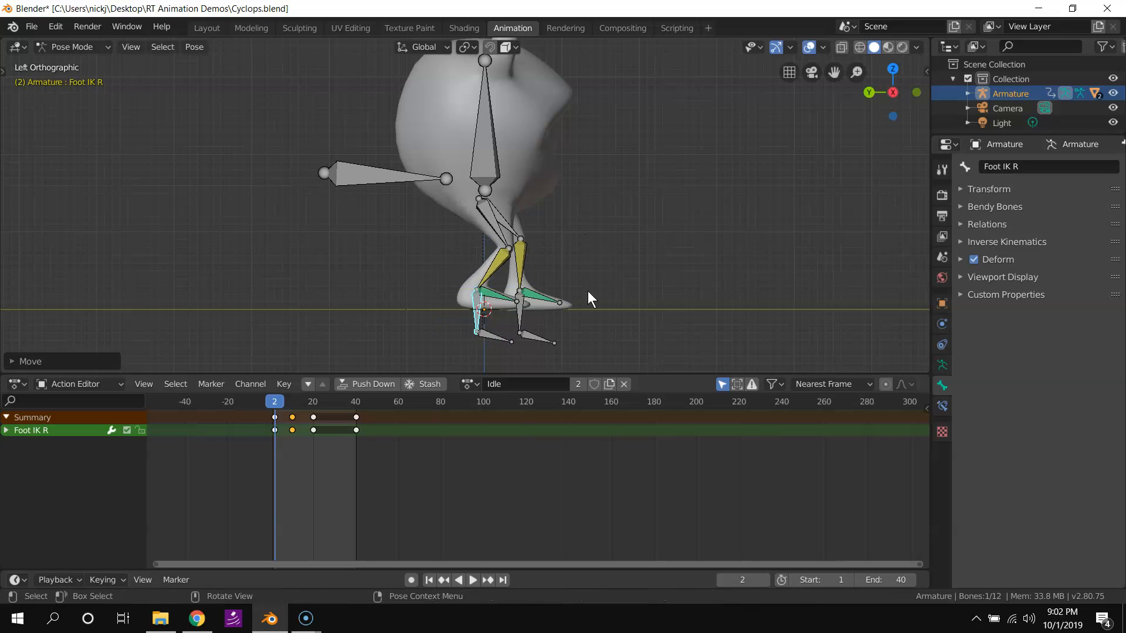
pyautogui.click(522, 319)
pyautogui.press('g')
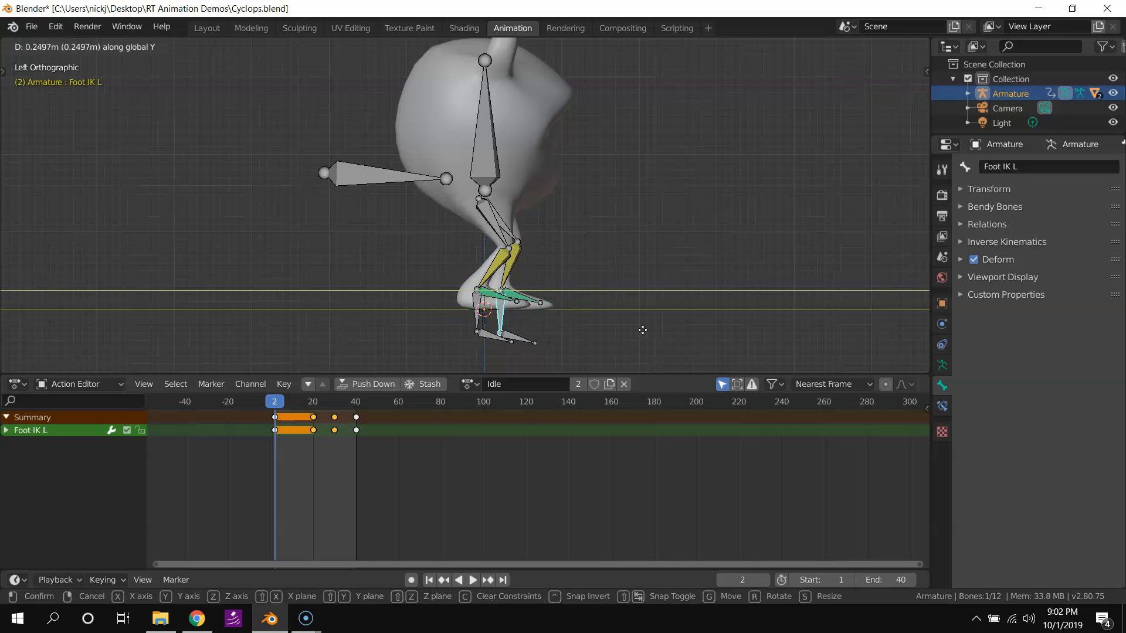
pyautogui.click(623, 327)
# Delete every keyframe after frame 2 from the Idle action for all bones.
pyautogui.click(403, 453)
pyautogui.click(313, 416)
pyautogui.press('a')
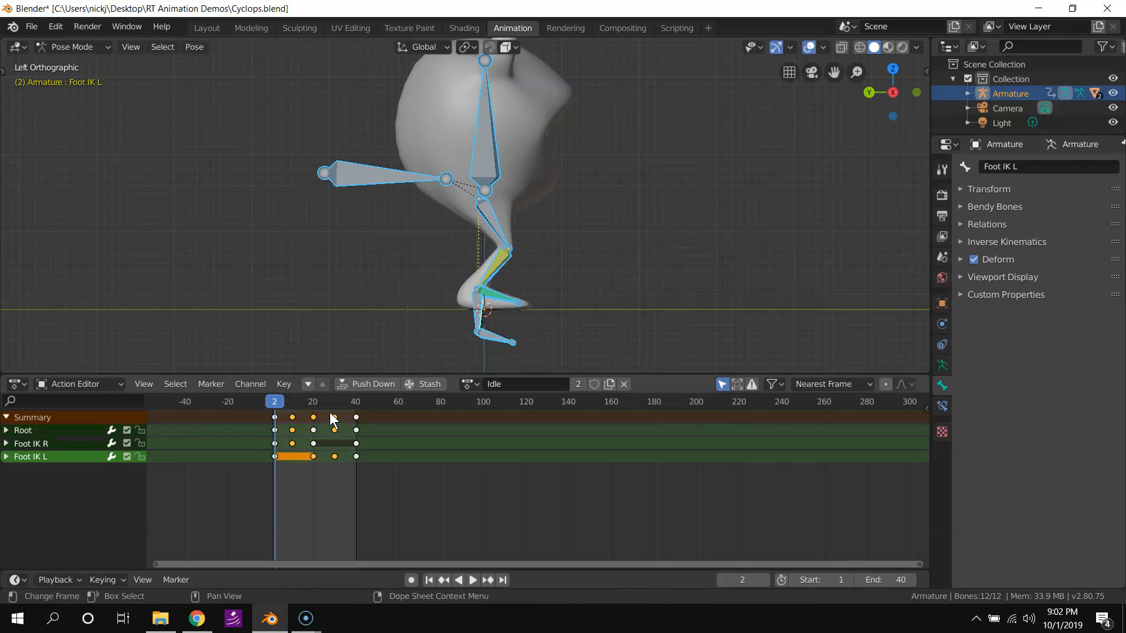
pyautogui.click(292, 417)
pyautogui.keyDown('shift'); pyautogui.click(314, 417); pyautogui.keyUp('shift')
pyautogui.keyDown('shift'); pyautogui.click(356, 417); pyautogui.keyUp('shift')
pyautogui.press('x')
pyautogui.click(357, 417)
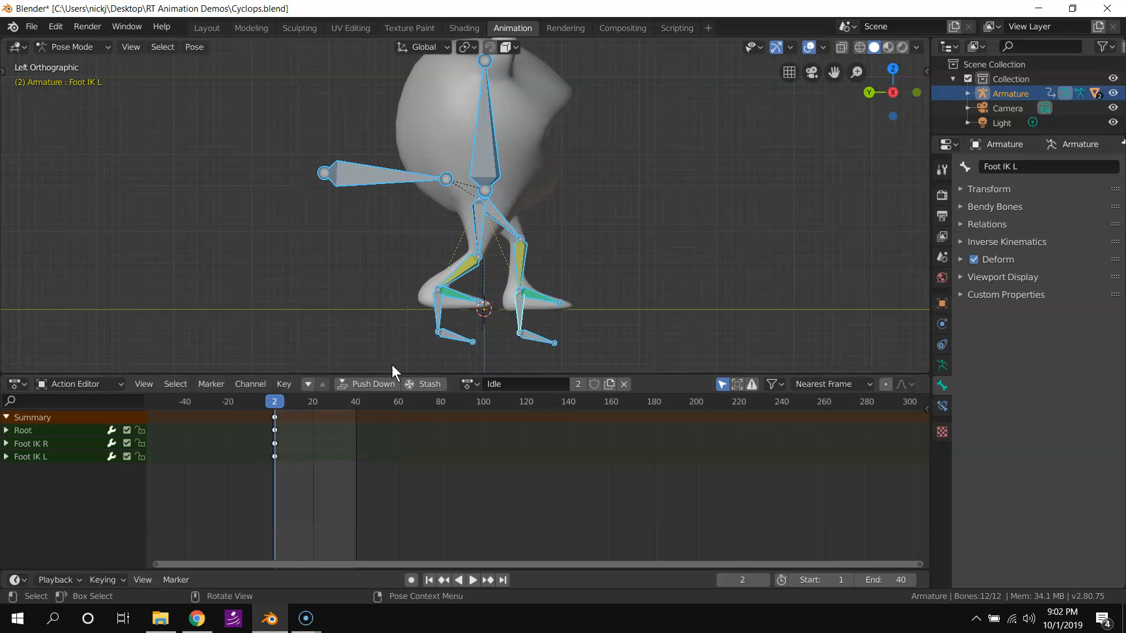
# Enable auto keying and align both feet beneath the body at frame 2, moving Foot IK R forward and Foot IK L back about 0.51 m.
pyautogui.click(412, 579)
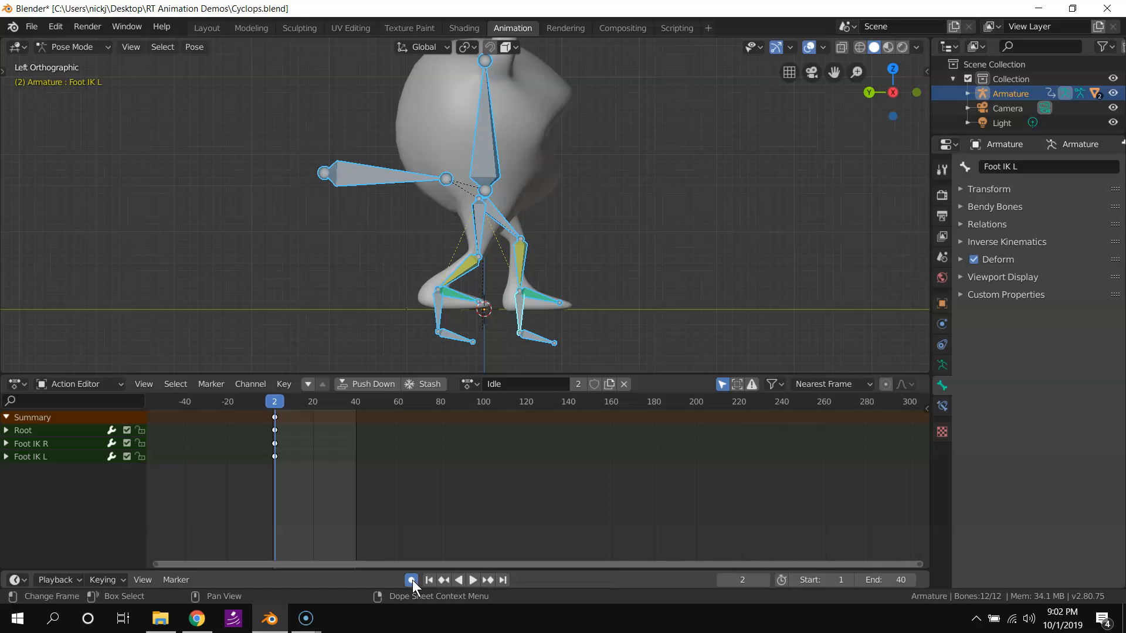
pyautogui.click(443, 312)
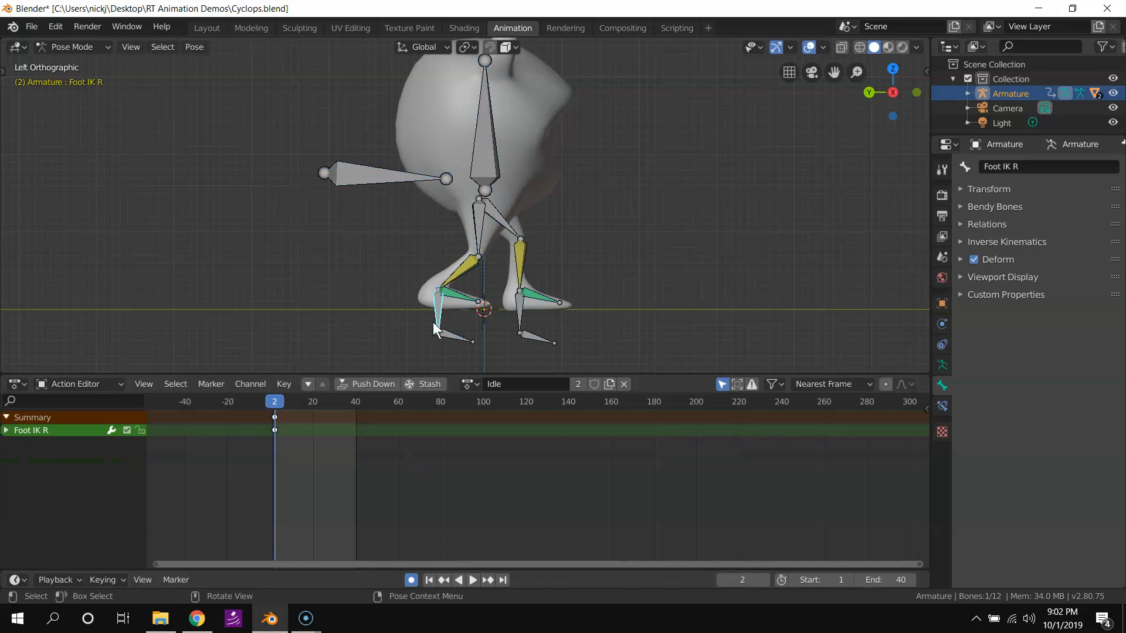
pyautogui.press('g')
pyautogui.click(463, 350)
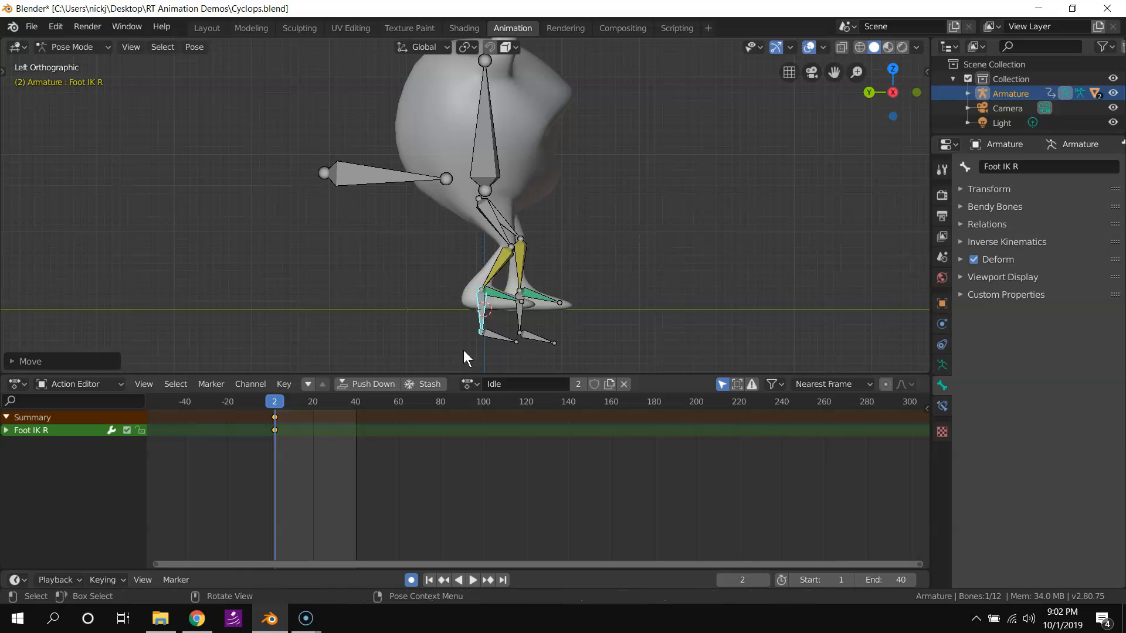
pyautogui.click(521, 319)
pyautogui.press('g')
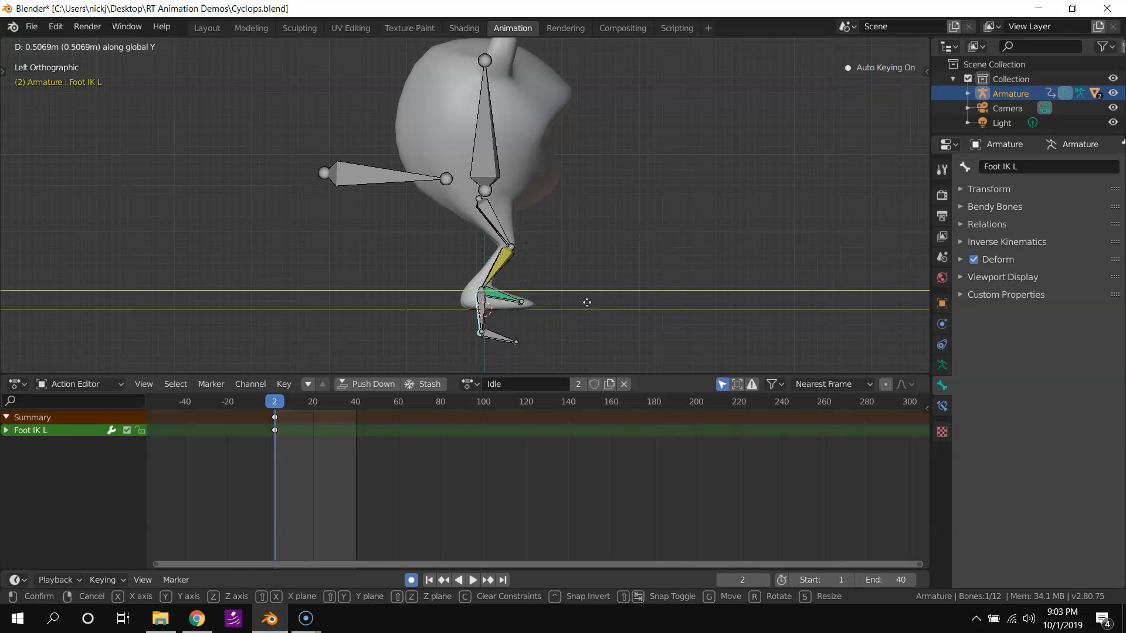
pyautogui.click(586, 301)
# Reposition the Root bone slightly higher at frame 2 to give the cyclops a more upright standing pose.
pyautogui.click(381, 175)
pyautogui.press('g')
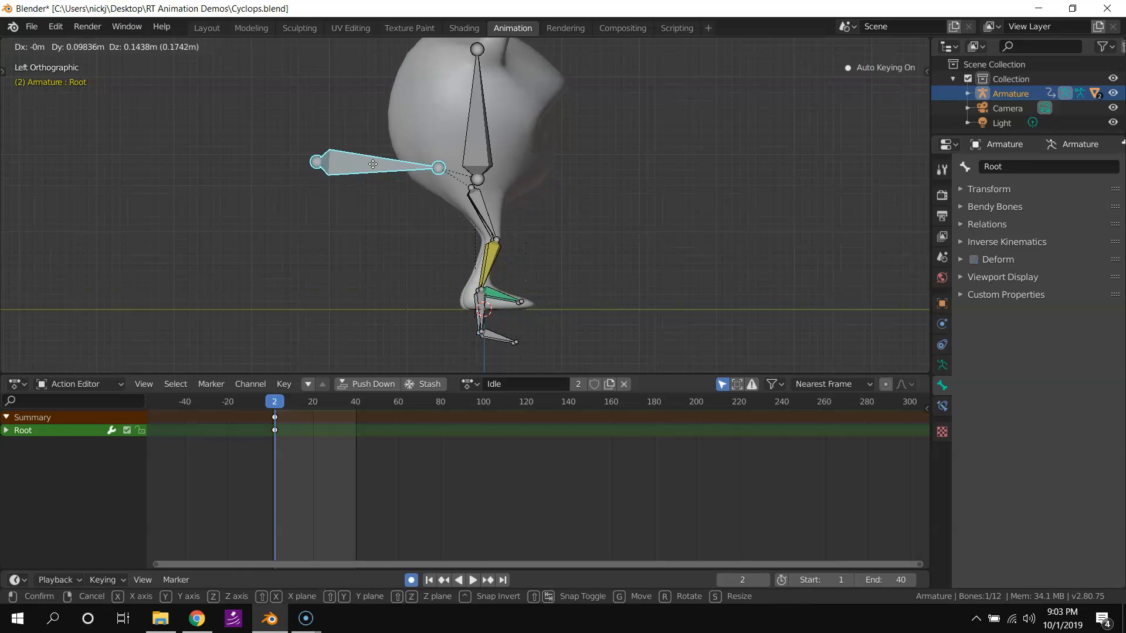
pyautogui.click(423, 186)
# Insert keyframes on all channels of the Root bone at frame 30.
pyautogui.moveTo(424, 186); pyautogui.dragTo(402, 207, button='middle')
pyautogui.scroll(-3, 402, 206)
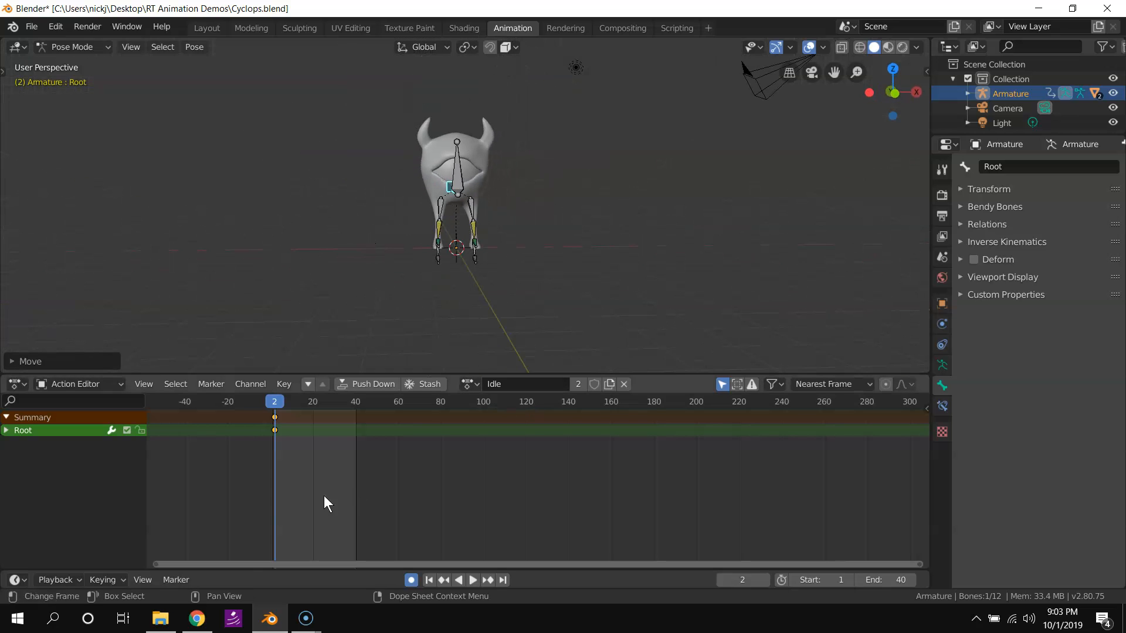
pyautogui.moveTo(403, 358); pyautogui.dragTo(422, 304, button='middle')
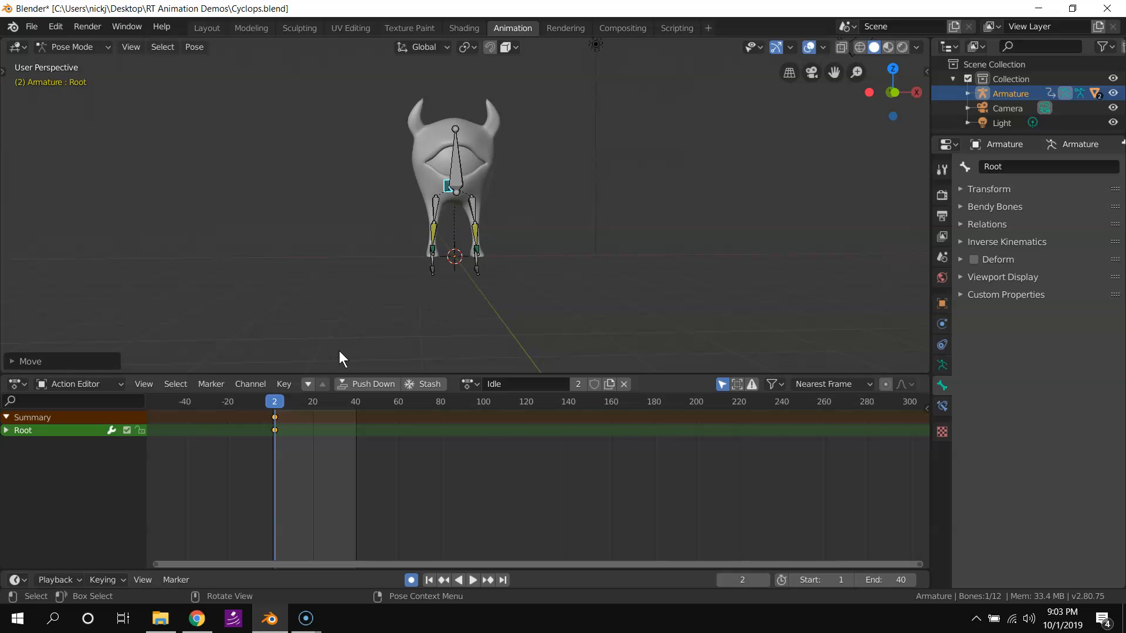
pyautogui.scroll(3, 470, 287)
pyautogui.moveTo(459, 289); pyautogui.dragTo(298, 310, button='middle')
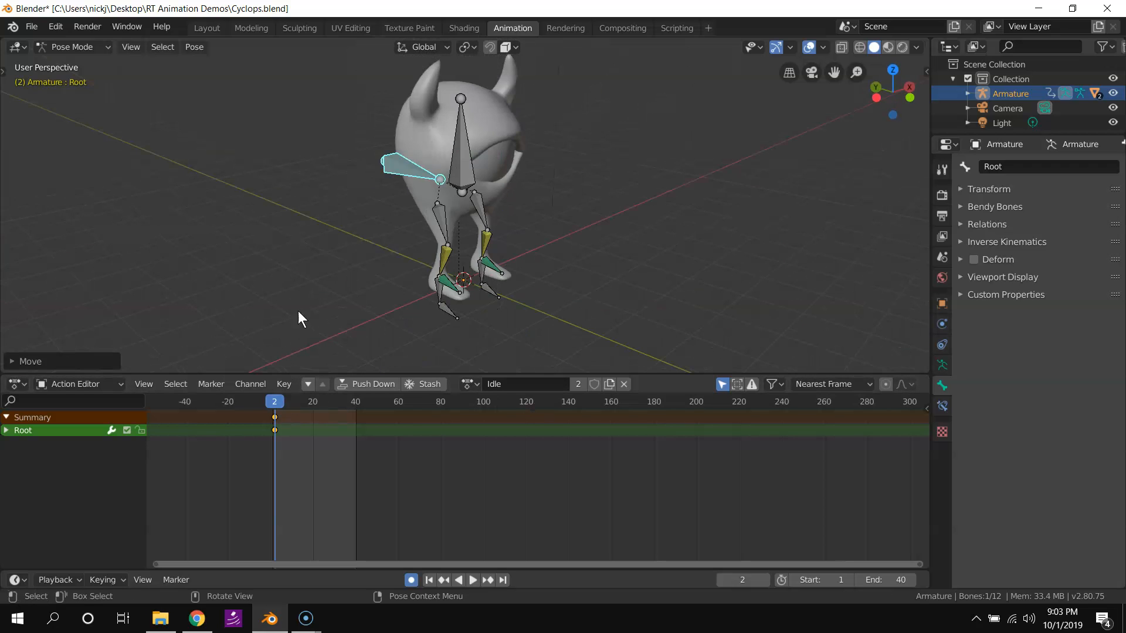
pyautogui.moveTo(276, 405); pyautogui.dragTo(334, 434)
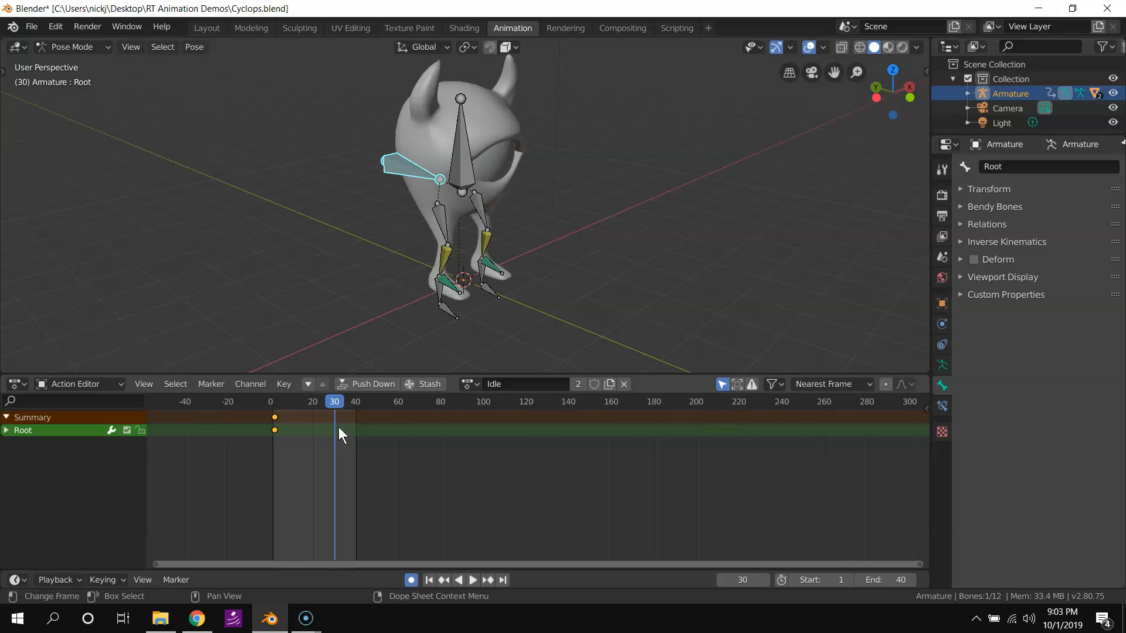
pyautogui.press('i')
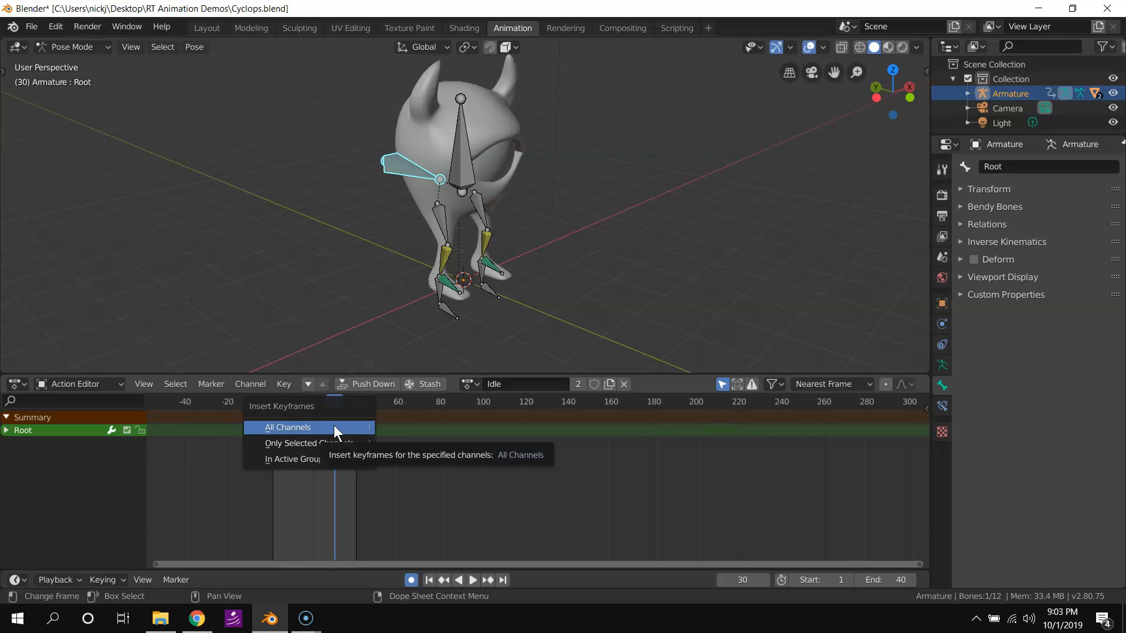
pyautogui.click(333, 427)
# Lower the Root bone slightly along the Z axis at frame 15.
pyautogui.moveTo(333, 408); pyautogui.dragTo(301, 405)
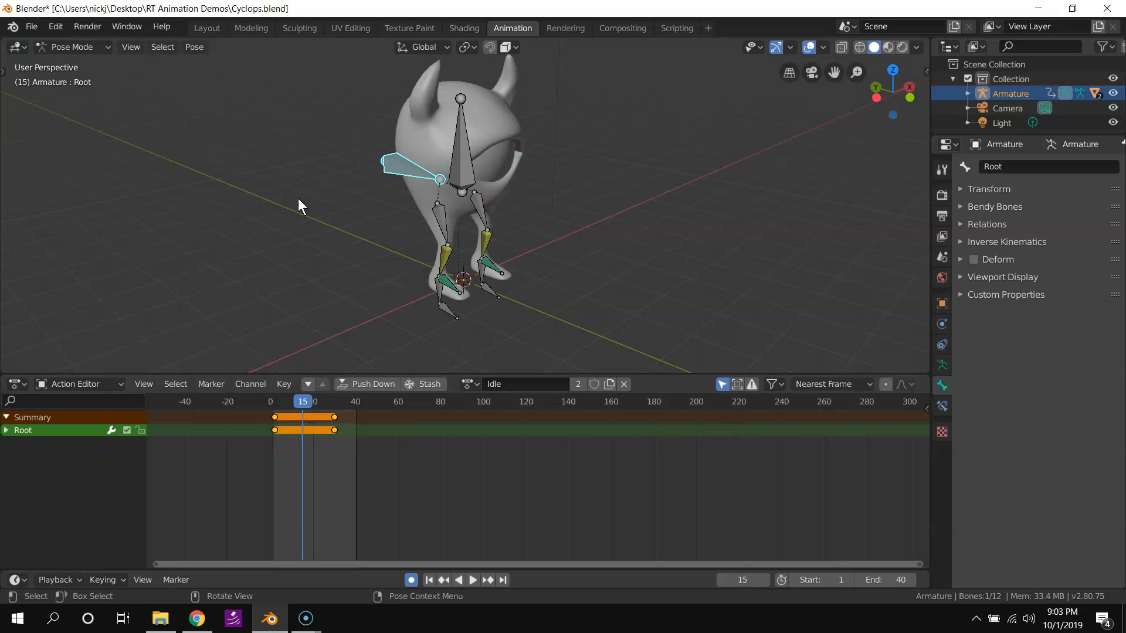
pyautogui.moveTo(297, 198); pyautogui.dragTo(568, 93, button='middle')
pyautogui.press('g')
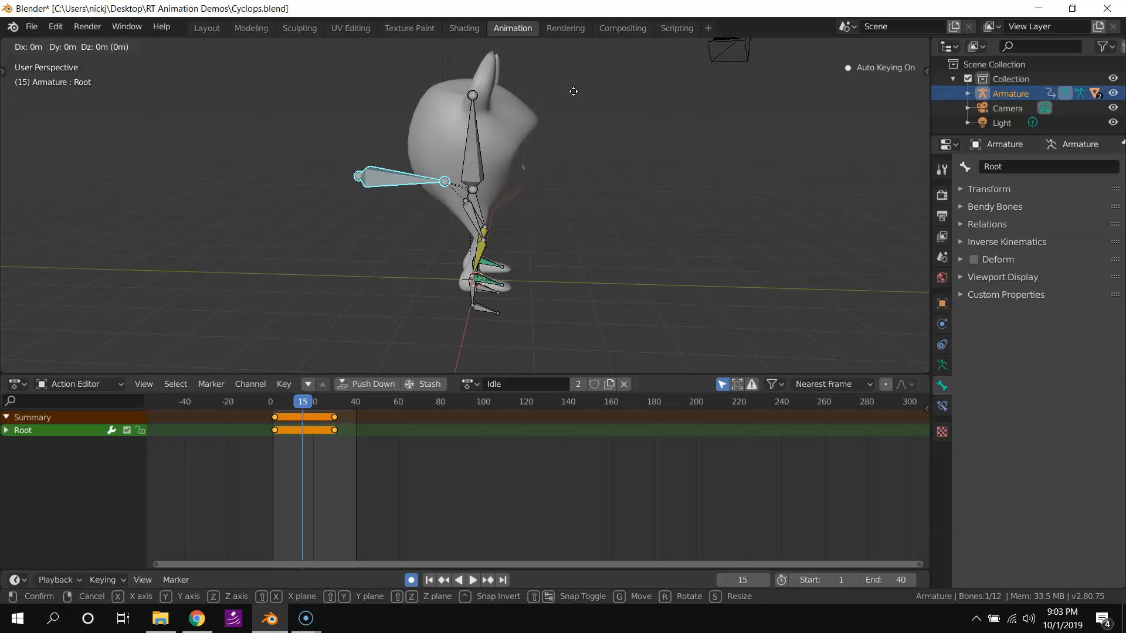
pyautogui.press('z')
pyautogui.click(573, 103)
# Play the Idle action from the start and examine the body's bobbing from several angles.
pyautogui.moveTo(572, 105); pyautogui.dragTo(440, 241, button='middle')
pyautogui.moveTo(284, 404); pyautogui.dragTo(249, 407)
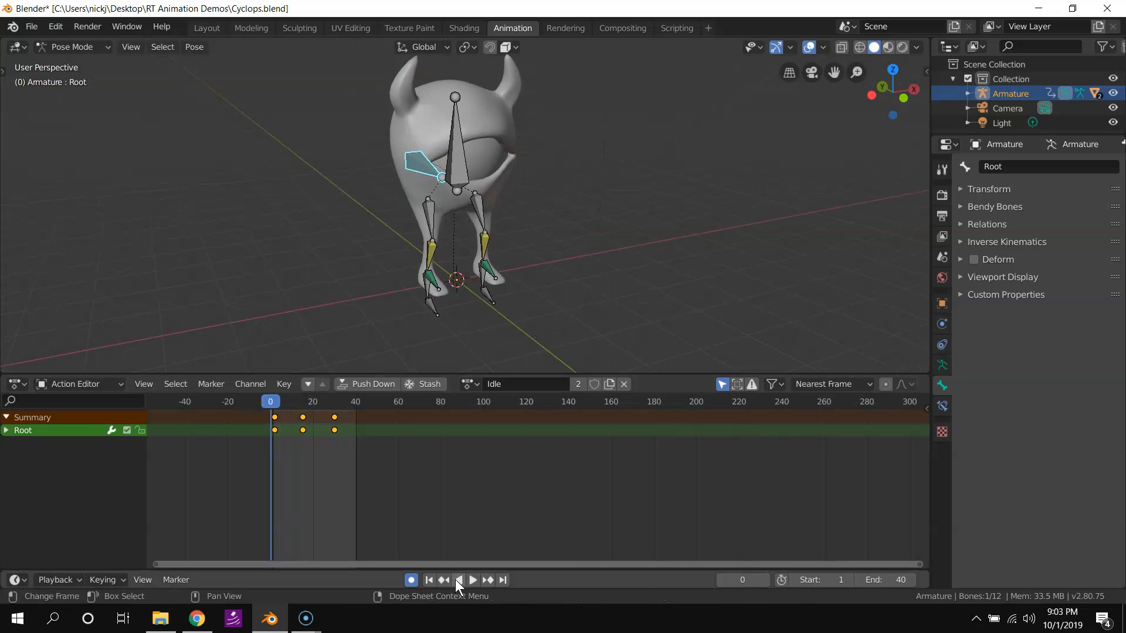
pyautogui.click(472, 580)
pyautogui.moveTo(574, 340); pyautogui.dragTo(648, 276, button='middle')
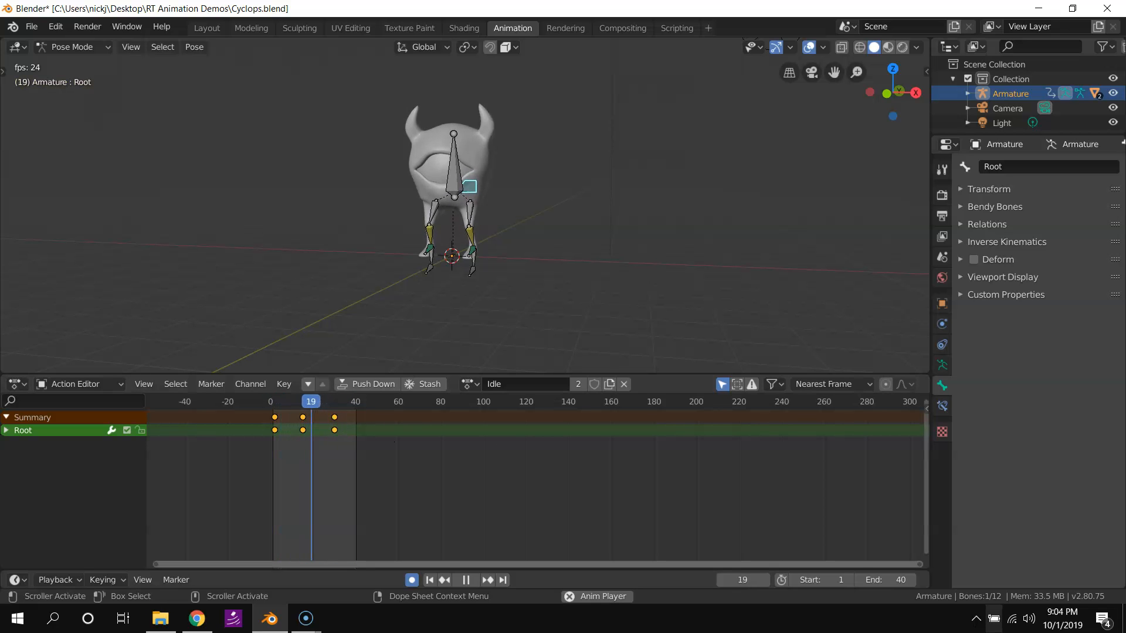
# Save the Blender file and enable the fake user on the Idle action.
pyautogui.moveTo(481, 171); pyautogui.dragTo(589, 281, button='middle')
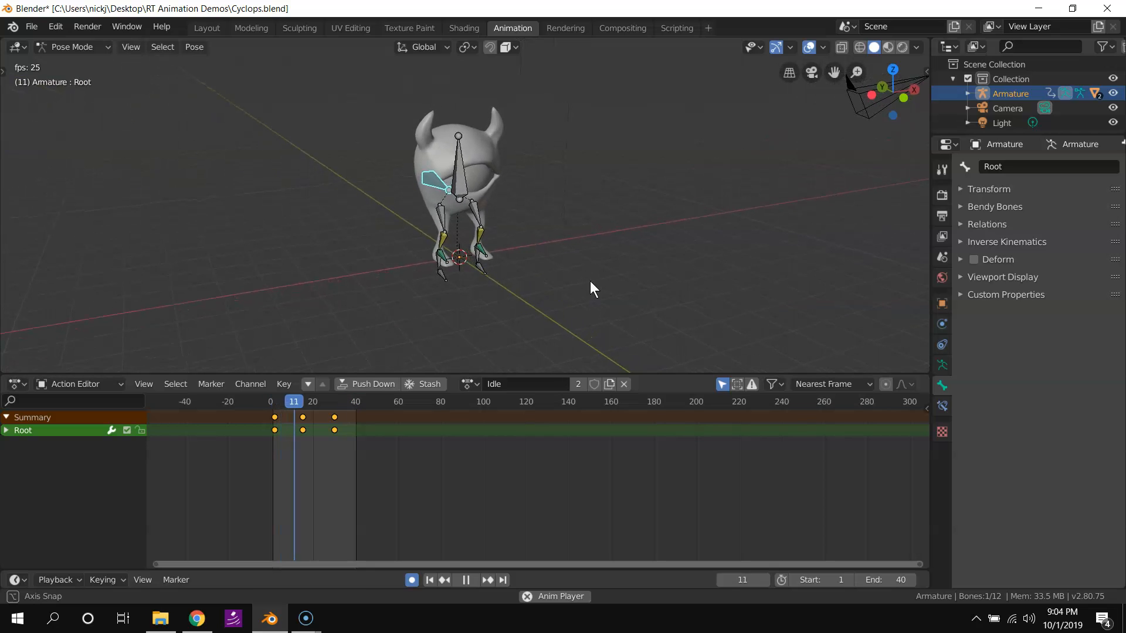
pyautogui.click(32, 27)
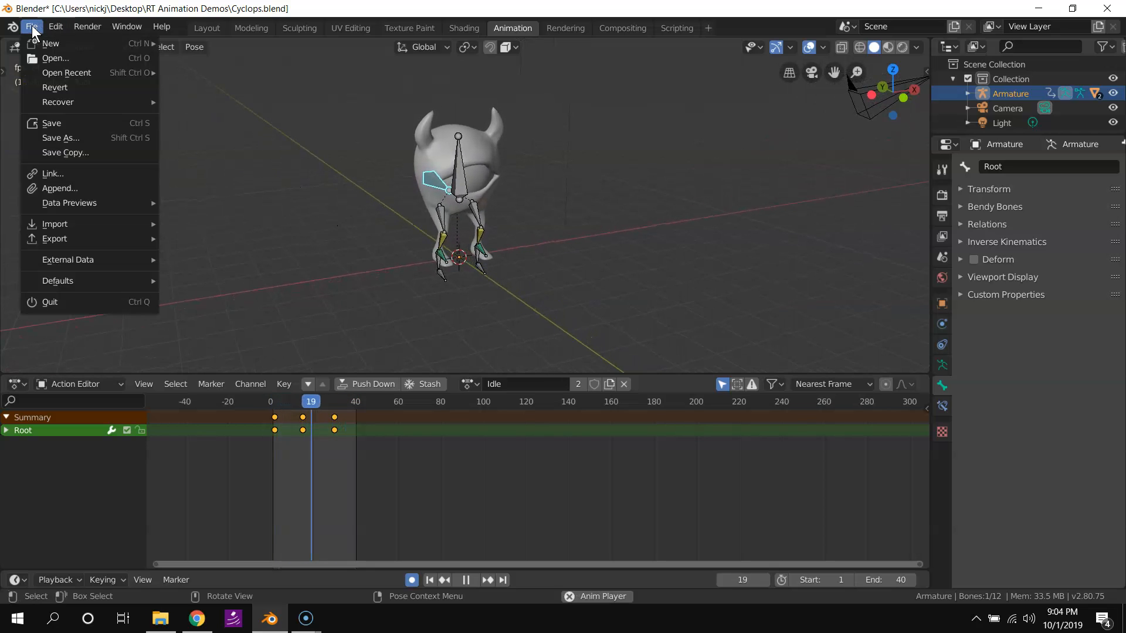
pyautogui.click(59, 123)
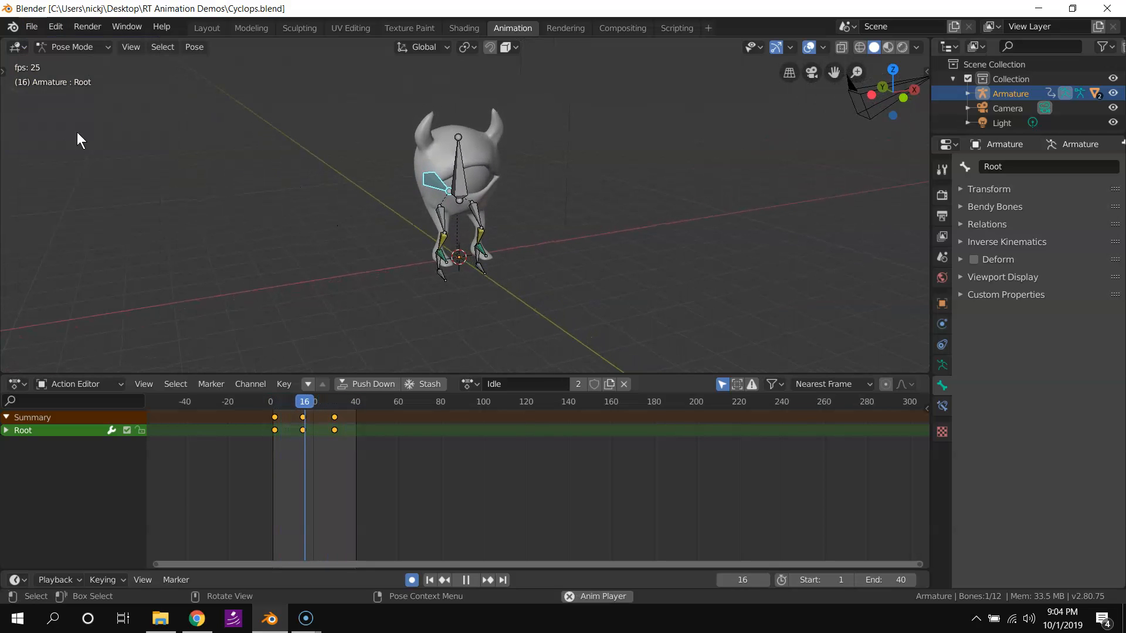
pyautogui.click(594, 384)
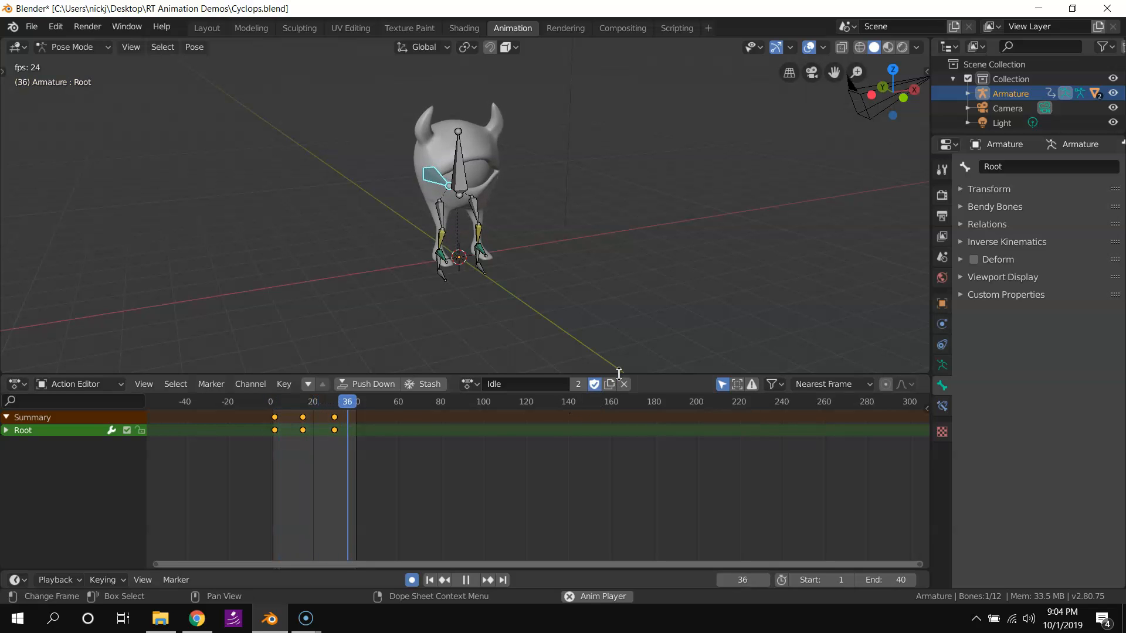
# Switch the armature to the Walk action, examine its playback from another angle, and return to the Idle action.
pyautogui.click(468, 384)
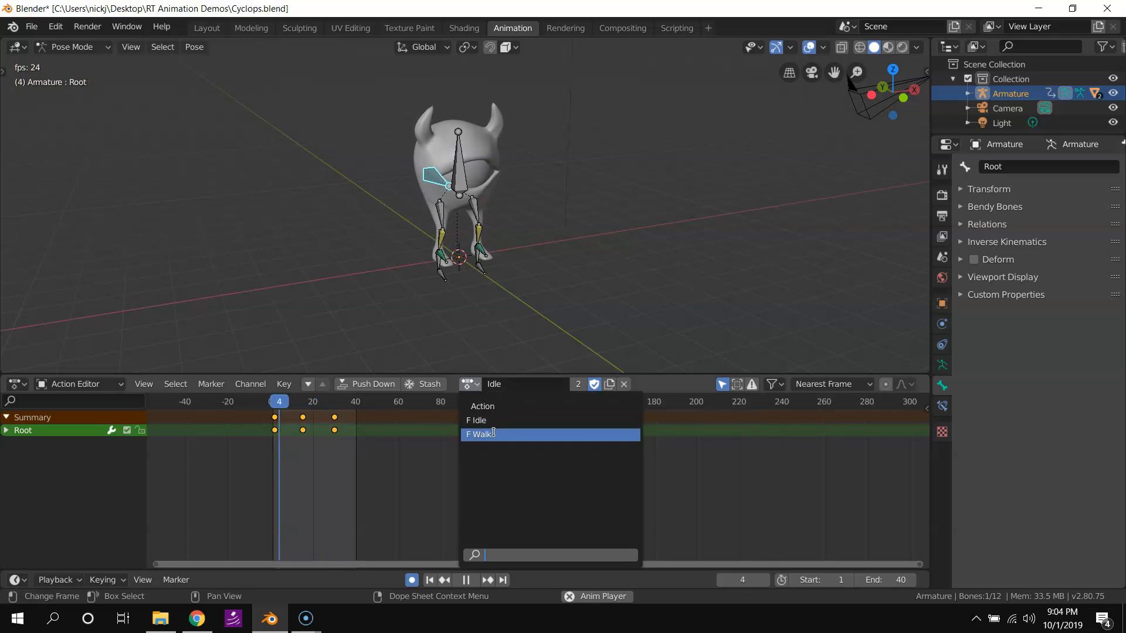
pyautogui.click(494, 431)
pyautogui.moveTo(348, 295); pyautogui.dragTo(400, 300, button='middle')
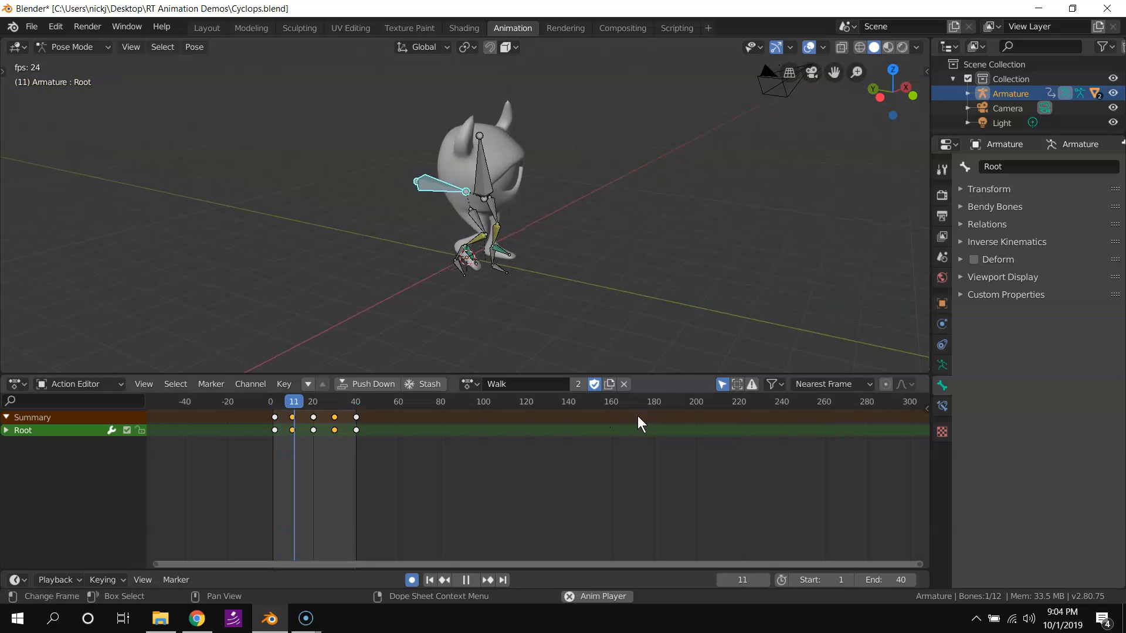
pyautogui.click(468, 383)
pyautogui.click(501, 423)
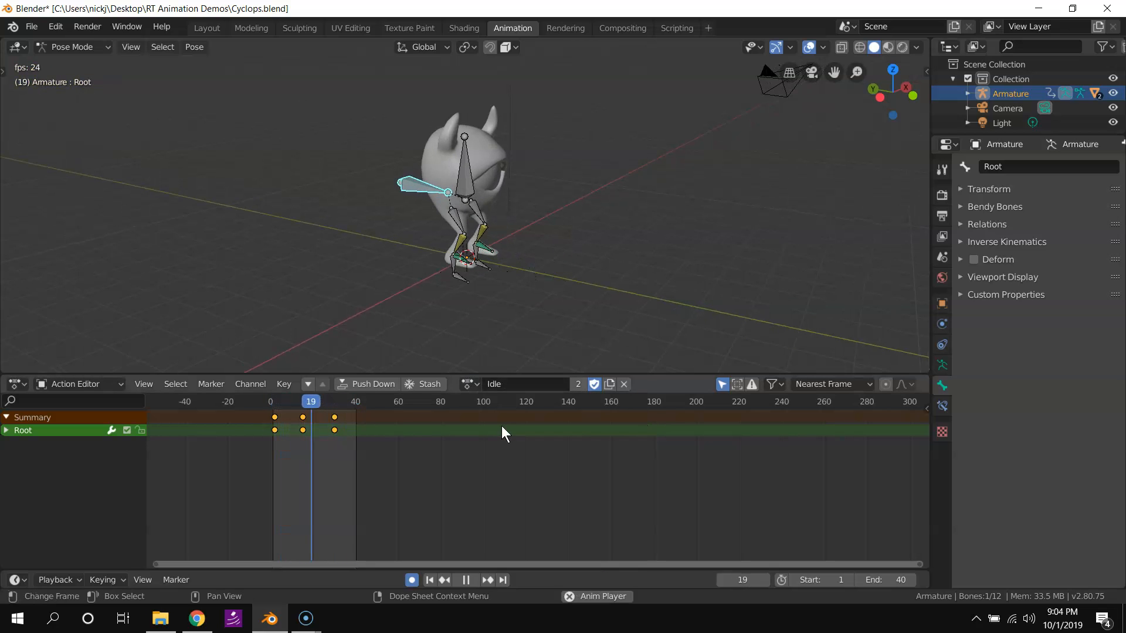